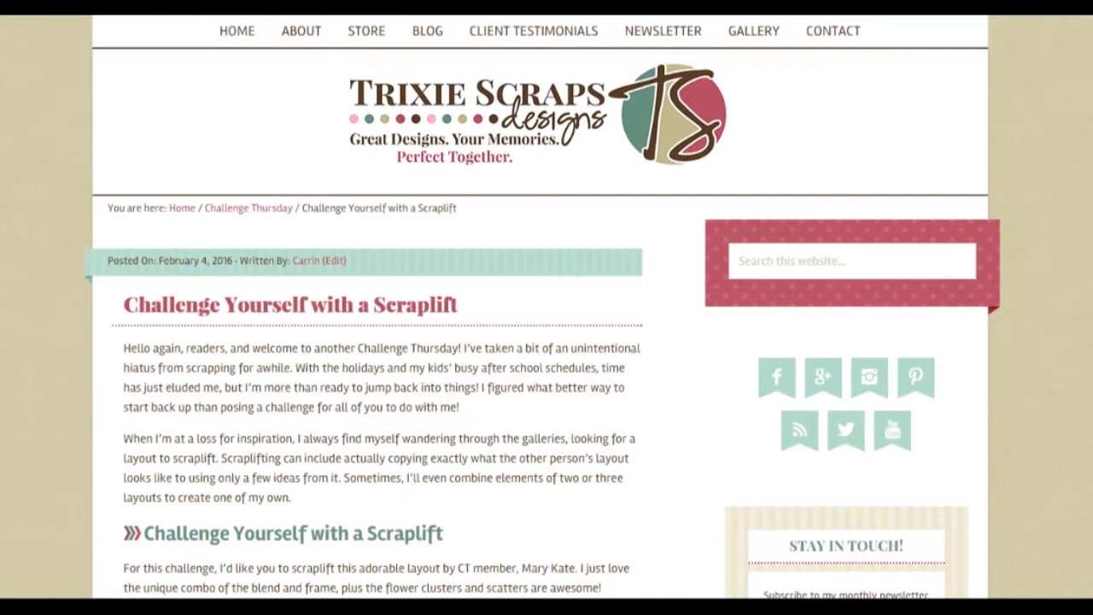
Read the scraplift challenge post down to the example "Jump" layout
{"action": "scroll", "coordinate": [546, 341], "scroll_direction": "down", "scroll_amount": 2}
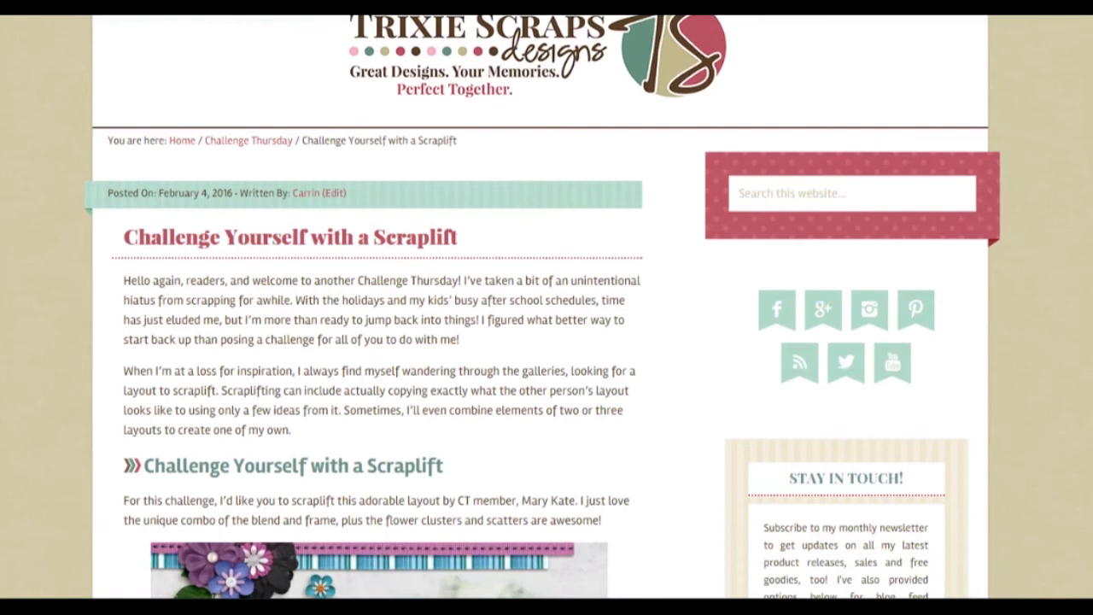
{"action": "scroll", "coordinate": [546, 342], "scroll_direction": "down", "scroll_amount": 2}
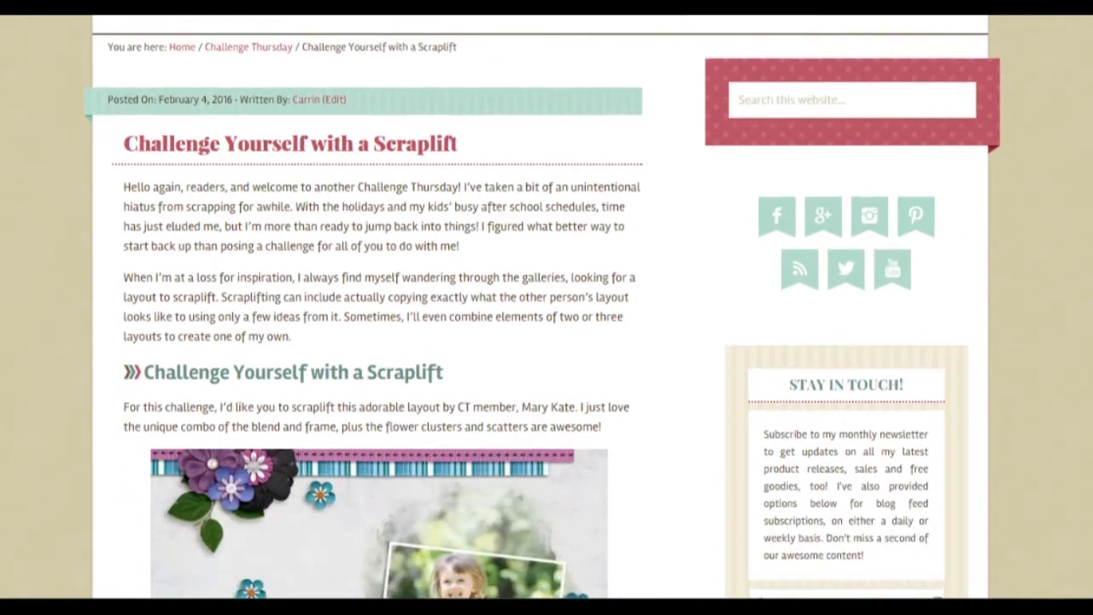
{"action": "scroll", "coordinate": [546, 341], "scroll_direction": "down", "scroll_amount": 2}
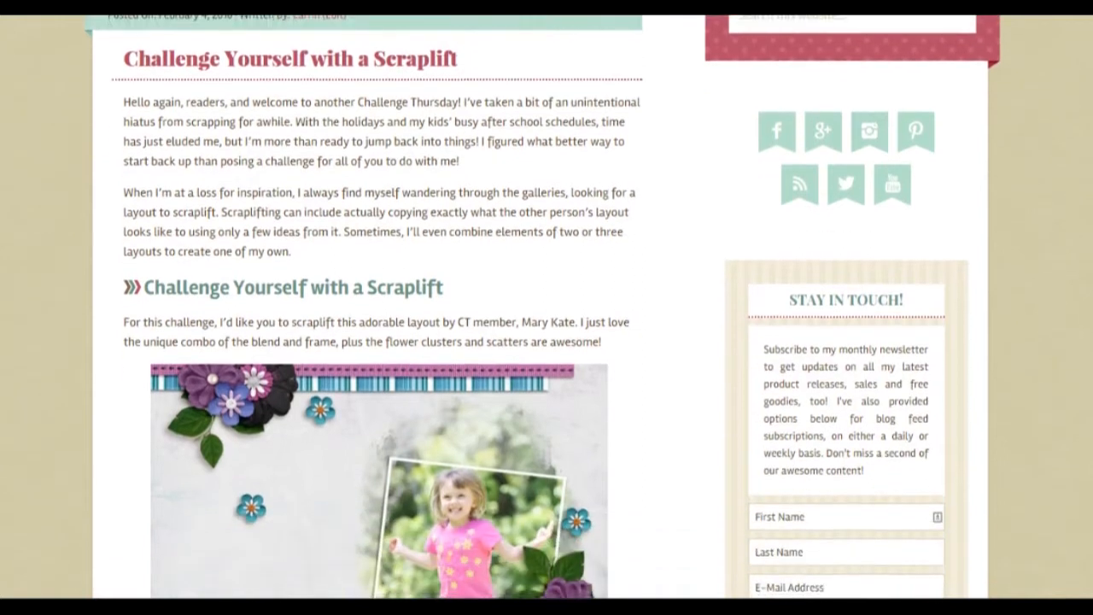
{"action": "scroll", "coordinate": [546, 341], "scroll_direction": "down", "scroll_amount": 4}
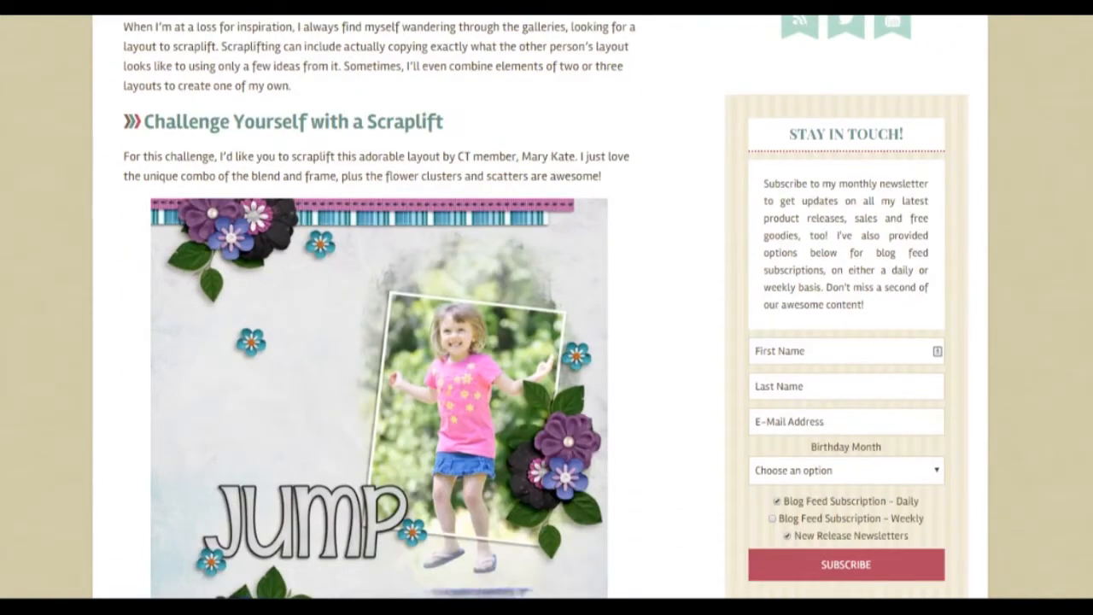
{"action": "scroll", "coordinate": [546, 342], "scroll_direction": "down", "scroll_amount": 3}
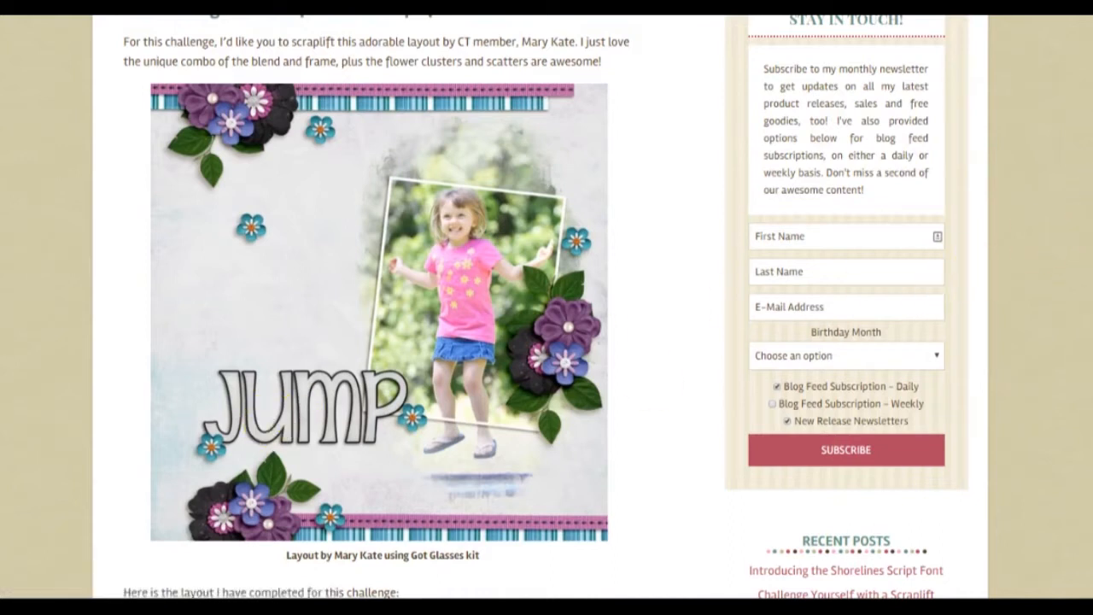
{"action": "scroll", "coordinate": [547, 307], "scroll_direction": "down", "scroll_amount": 1}
{"action": "scroll", "coordinate": [546, 307], "scroll_direction": "up", "scroll_amount": 1}
{"action": "scroll", "coordinate": [547, 307], "scroll_direction": "down", "scroll_amount": 1}
Copy the "Jump" layout image from the challenge post and switch to Photoshop
{"action": "left_click", "coordinate": [378, 206]}
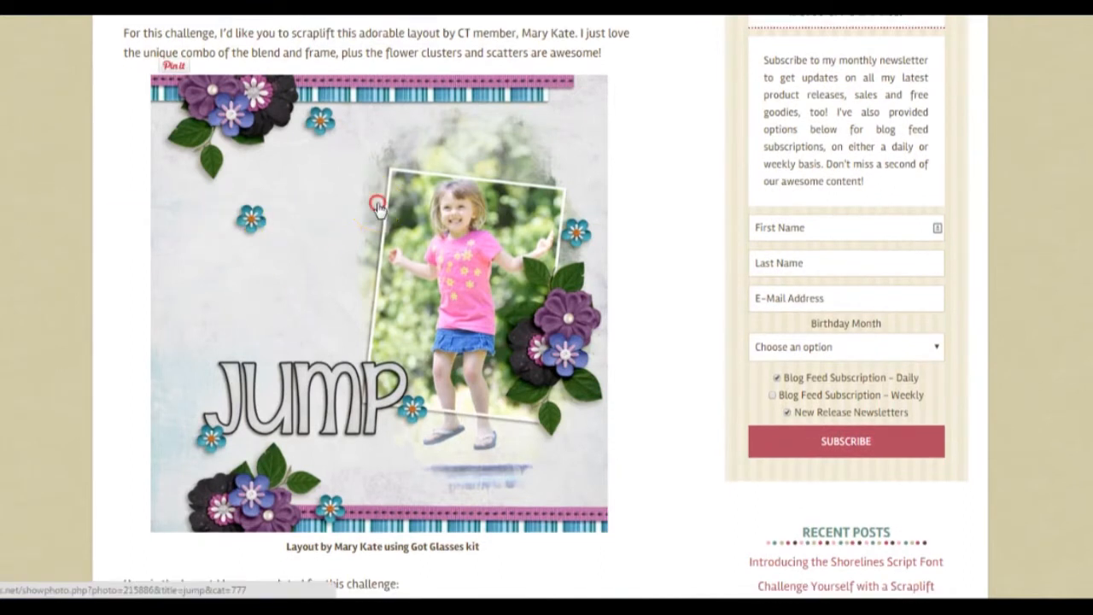
{"action": "right_click", "coordinate": [378, 205]}
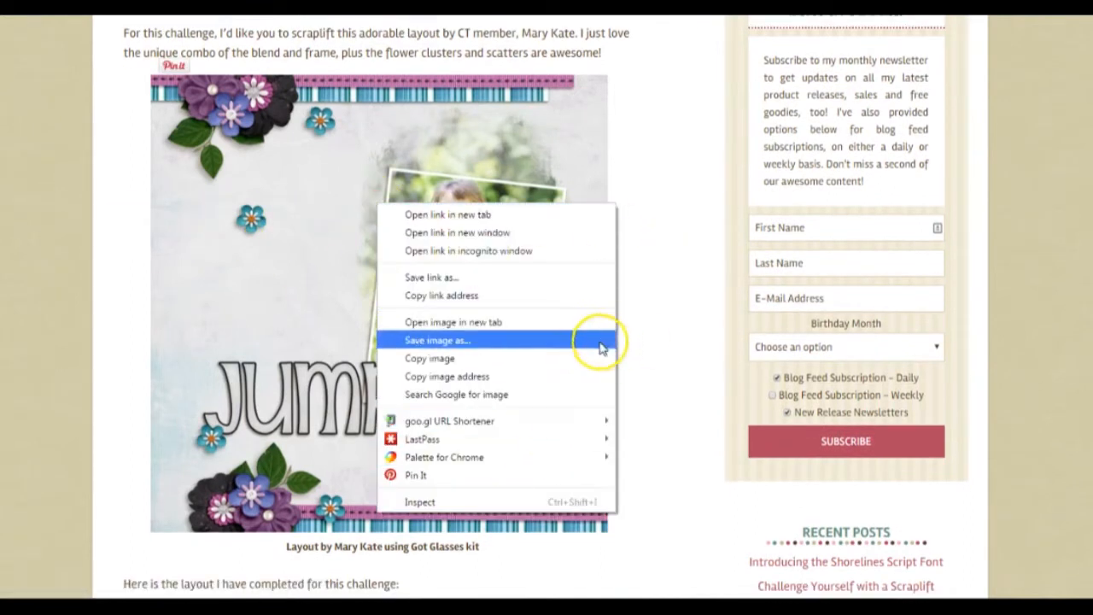
{"action": "left_click", "coordinate": [428, 359]}
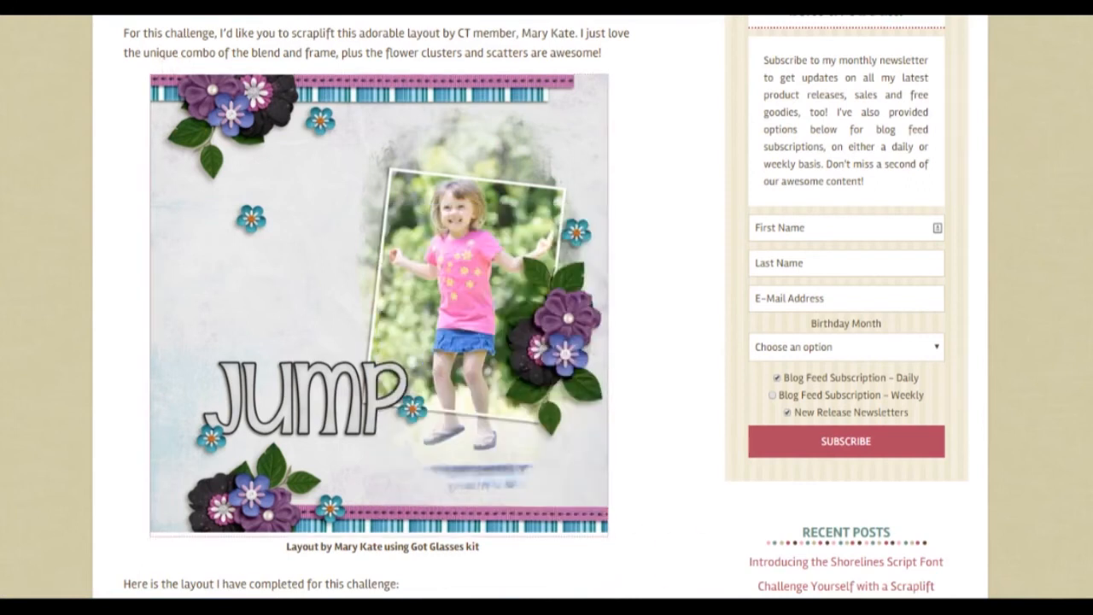
{"action": "mouse_move", "coordinate": [546, 592]}
{"action": "left_click", "coordinate": [390, 512]}
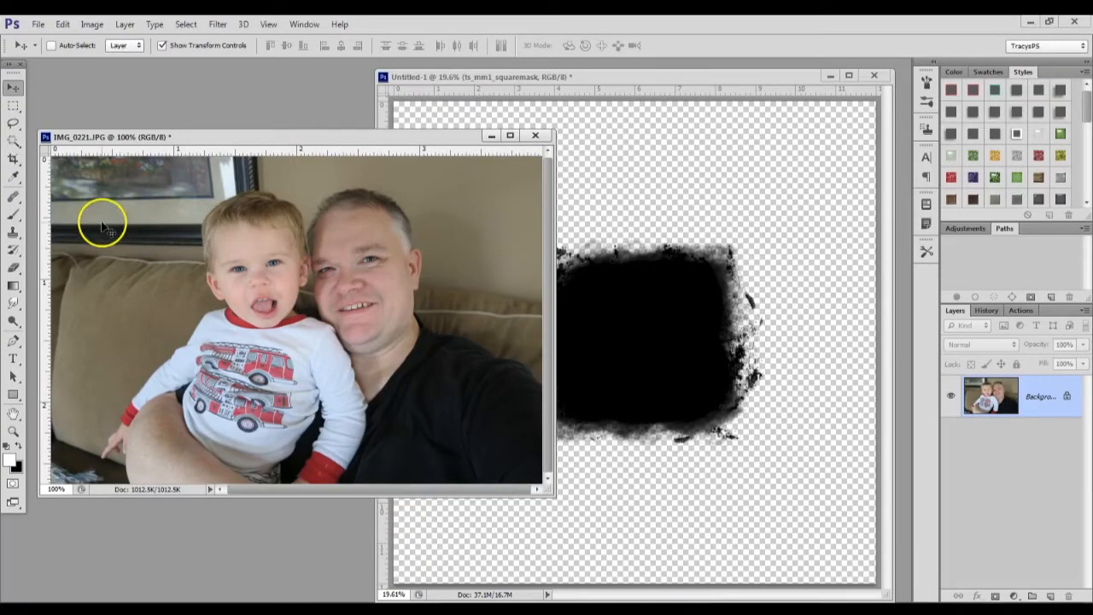
Create a transparent 582 × 582 pixel document from the Clipboard preset and paste the copied layout into it
{"action": "left_click", "coordinate": [38, 24]}
{"action": "left_click", "coordinate": [45, 38]}
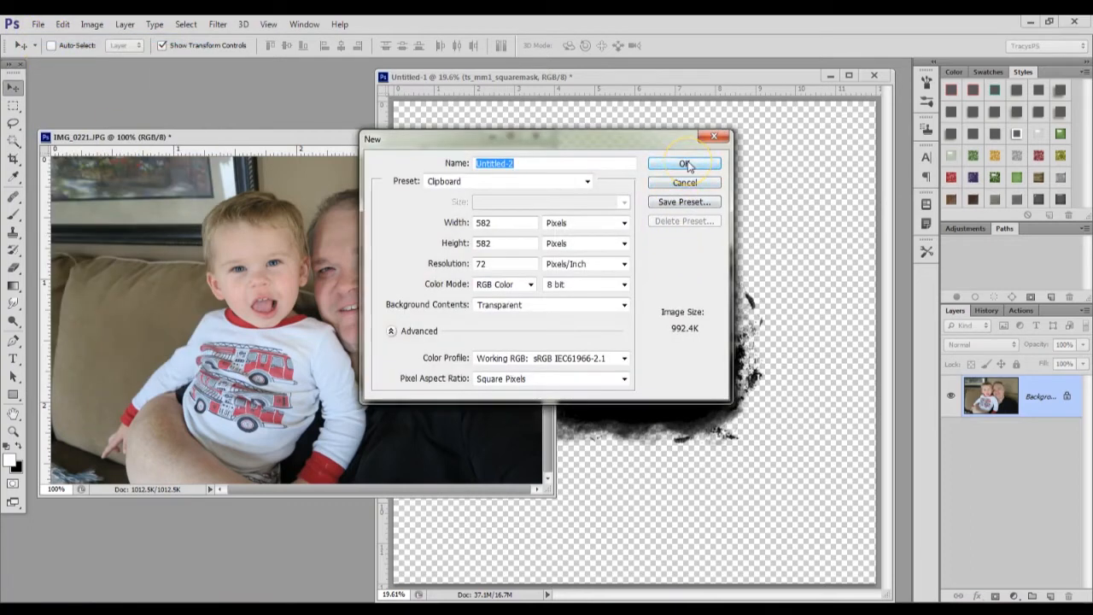
{"action": "left_click", "coordinate": [689, 166]}
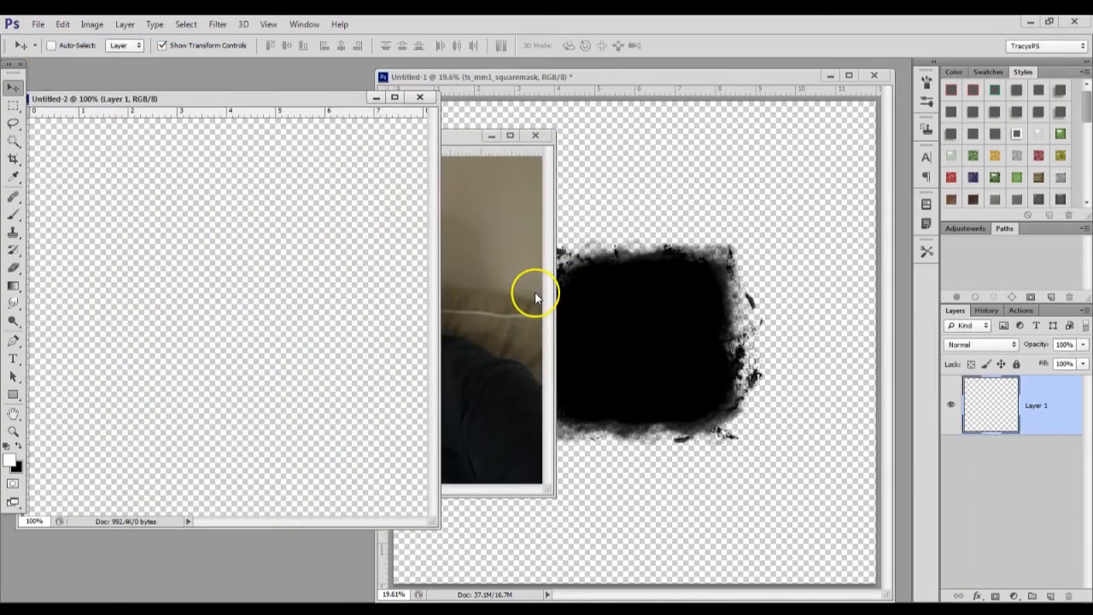
{"action": "key", "text": "ctrl+v"}
Reduce the pasted layout's view to 50% and move its window over the lower part of the photo
{"action": "left_click_drag", "start_coordinate": [290, 100], "coordinate": [371, 161]}
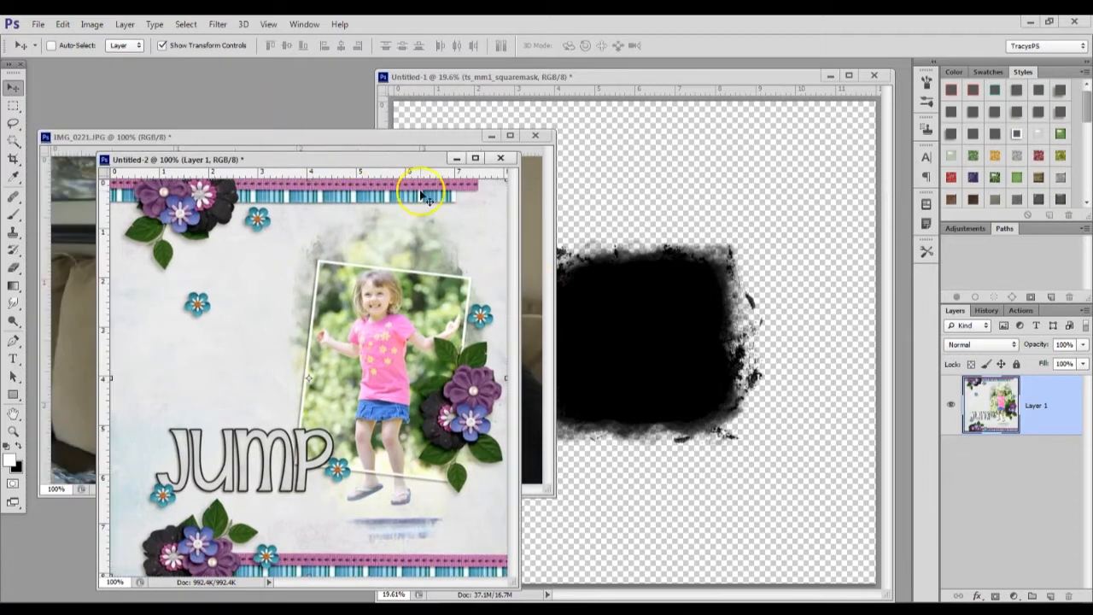
{"action": "key", "text": "ctrl+minus"}
{"action": "key", "text": "ctrl+minus"}
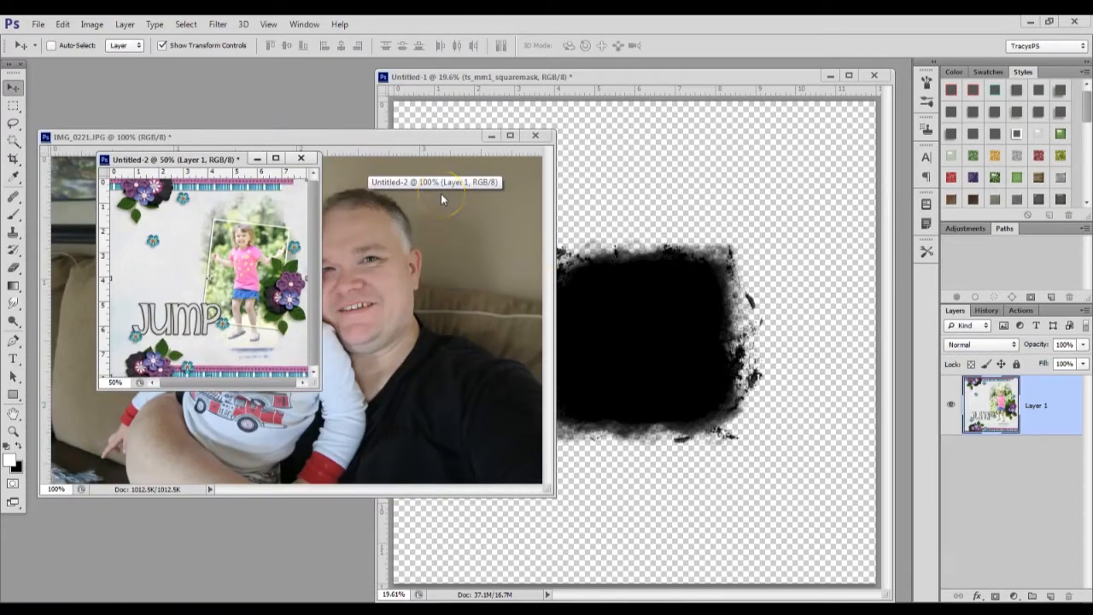
{"action": "left_click_drag", "start_coordinate": [182, 158], "coordinate": [167, 365]}
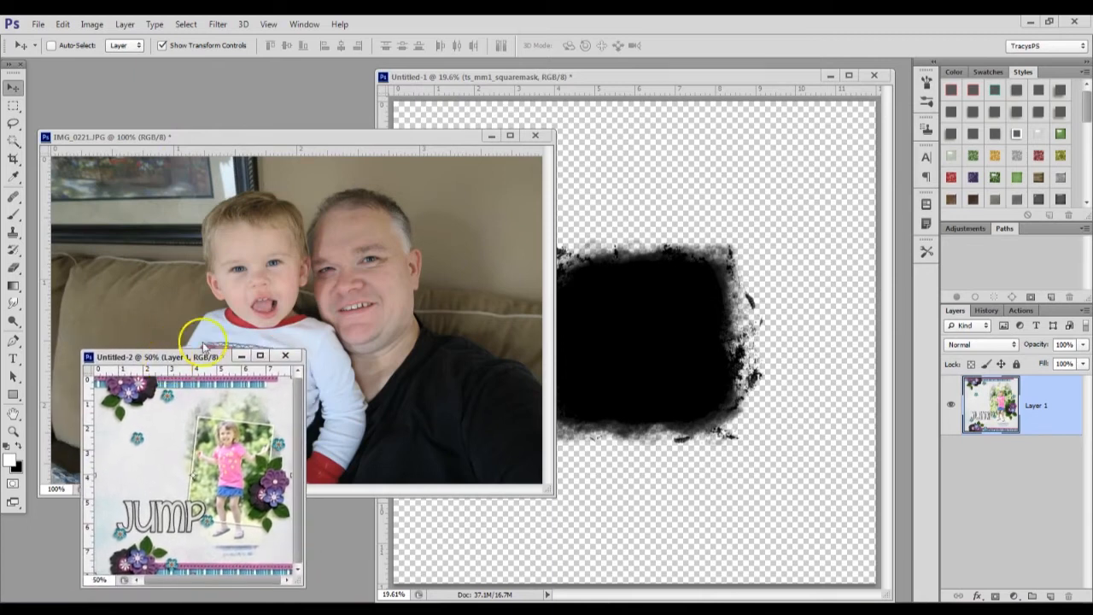
Bring the IMG_0221.JPG photo window to the front and move it up to show more of the layout beneath
{"action": "left_click", "coordinate": [296, 265]}
{"action": "left_click_drag", "start_coordinate": [358, 139], "coordinate": [354, 96]}
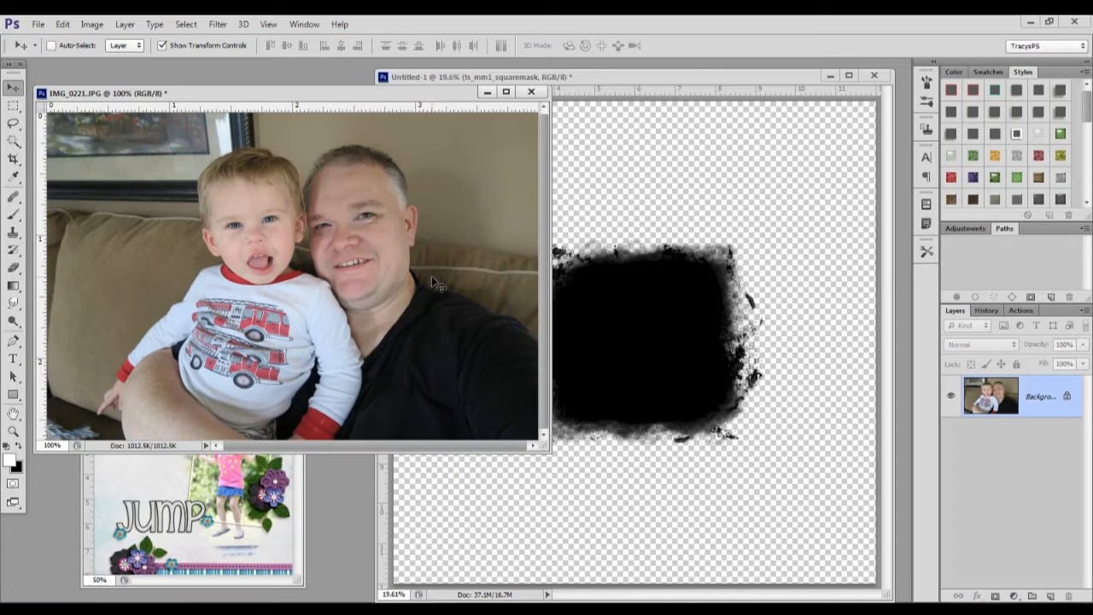
{"action": "left_click_drag", "start_coordinate": [434, 282], "coordinate": [720, 314]}
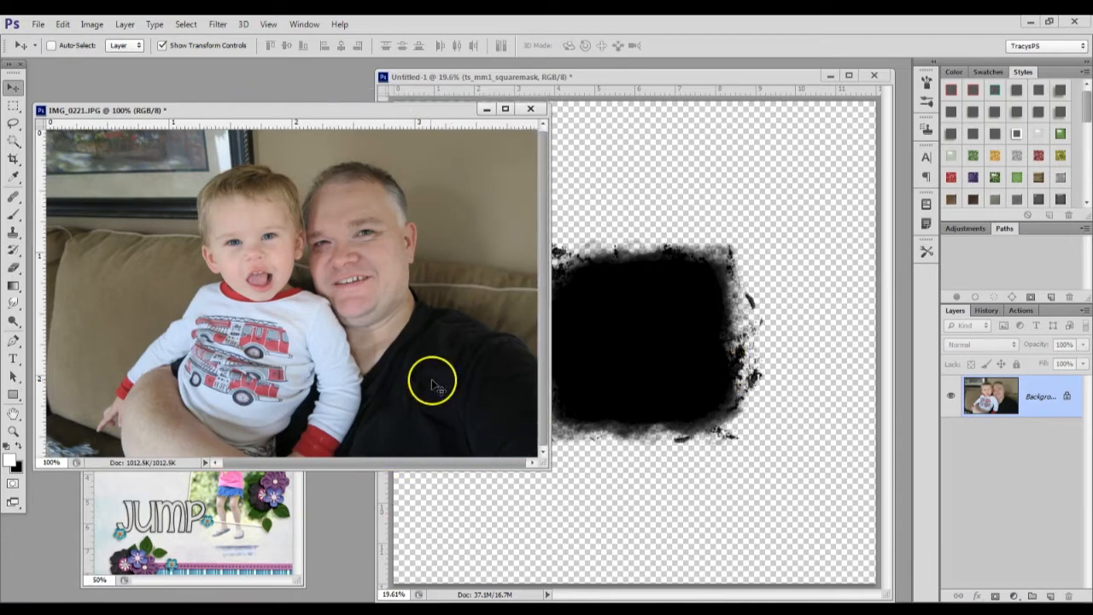
Show the layout document at 100% in front of the photo and rotate its canvas 90° counterclockwise
{"action": "left_click", "coordinate": [179, 480]}
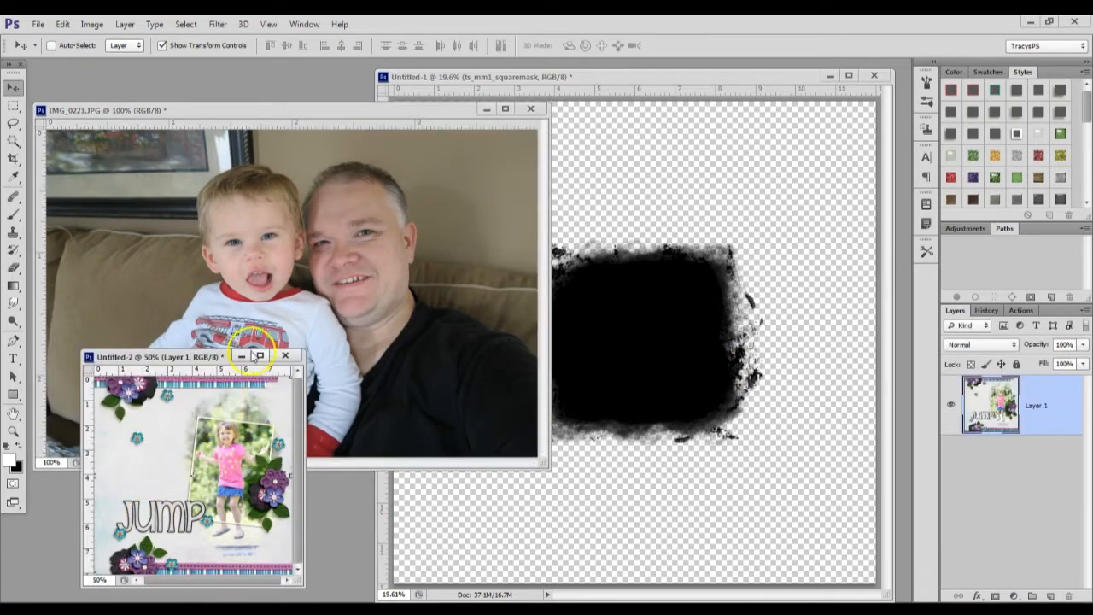
{"action": "key", "text": "ctrl+plus"}
{"action": "key", "text": "ctrl+plus"}
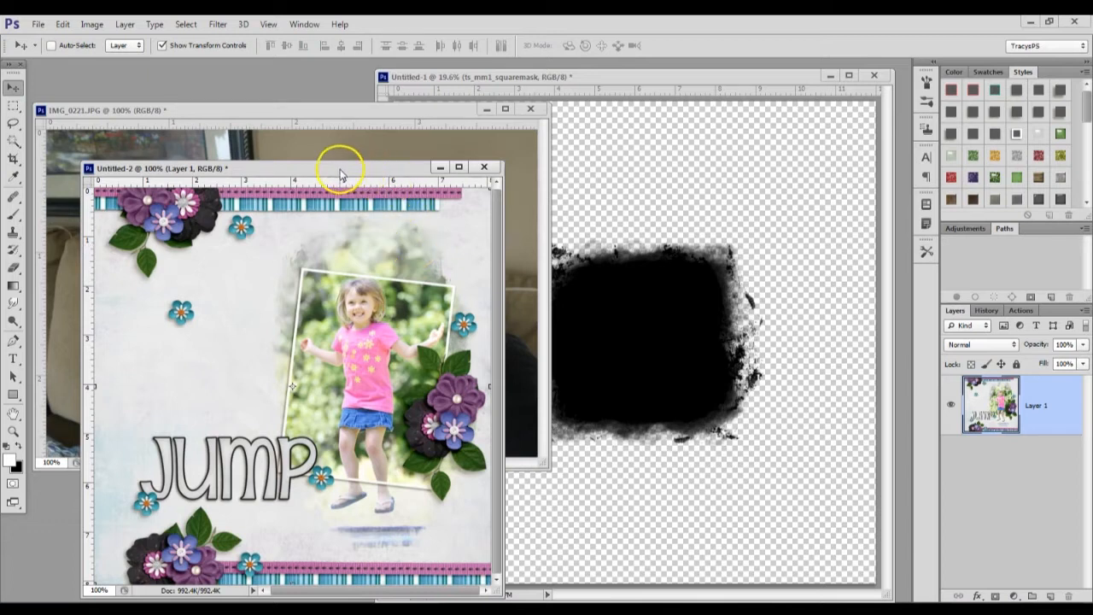
{"action": "left_click_drag", "start_coordinate": [339, 171], "coordinate": [315, 152]}
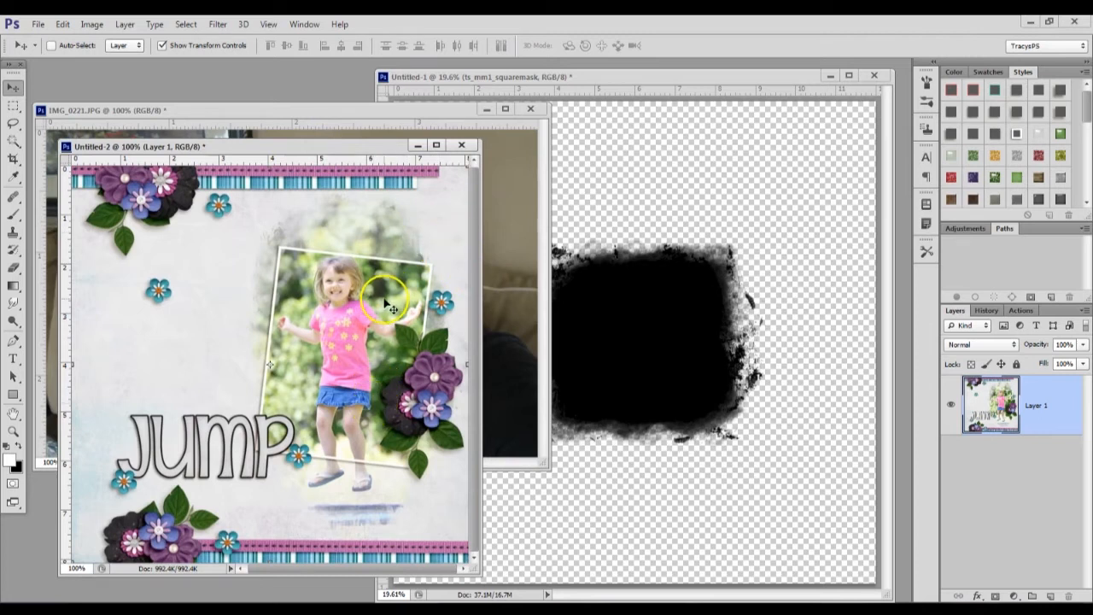
{"action": "left_click", "coordinate": [91, 24]}
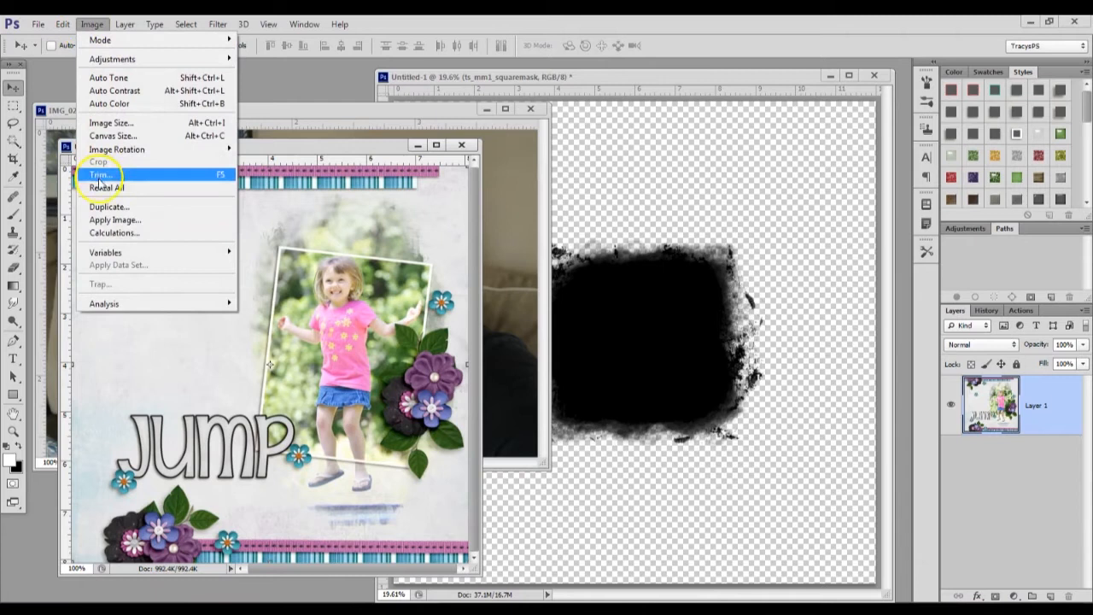
{"action": "mouse_move", "coordinate": [128, 150]}
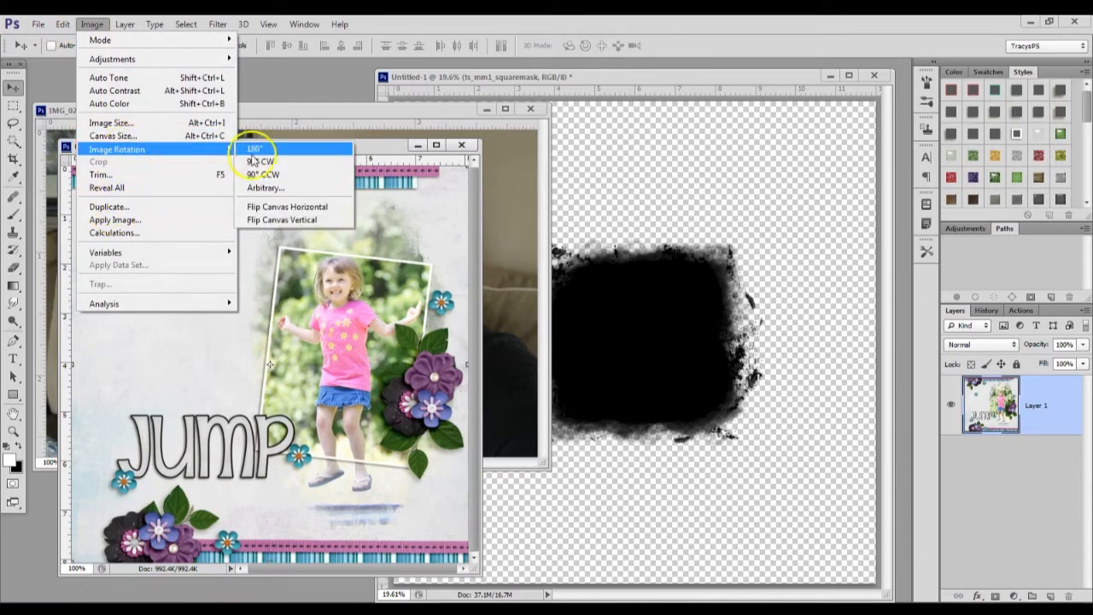
{"action": "left_click", "coordinate": [293, 175]}
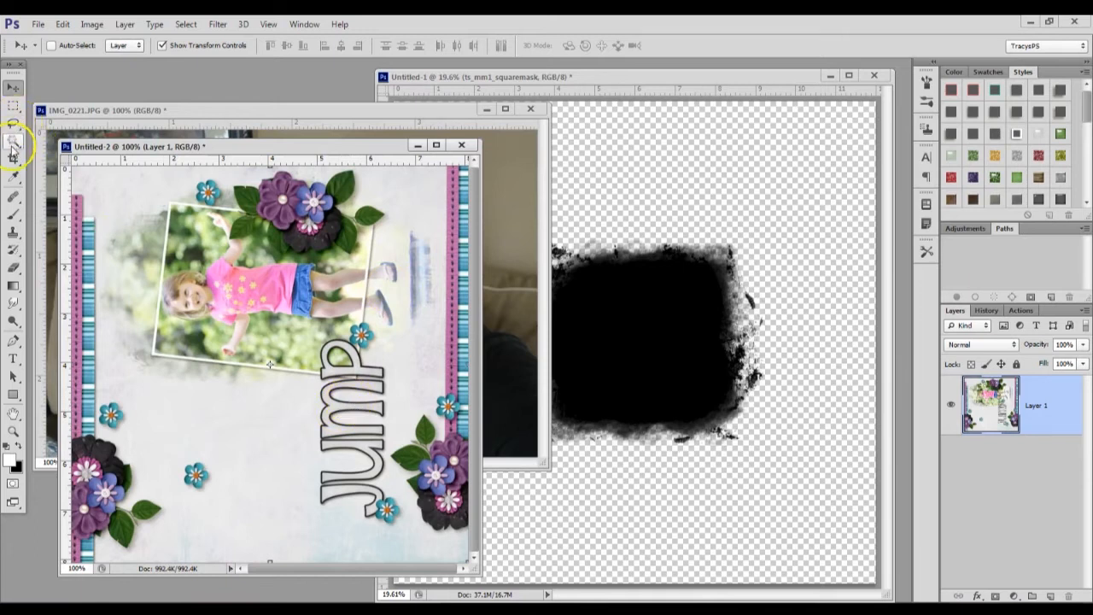
Select the JUMP title with a rectangular marquee, rotate it 90° so it reads horizontally, and move it up beneath the framed photo
{"action": "left_click", "coordinate": [13, 105]}
{"action": "left_click_drag", "start_coordinate": [315, 337], "coordinate": [402, 531]}
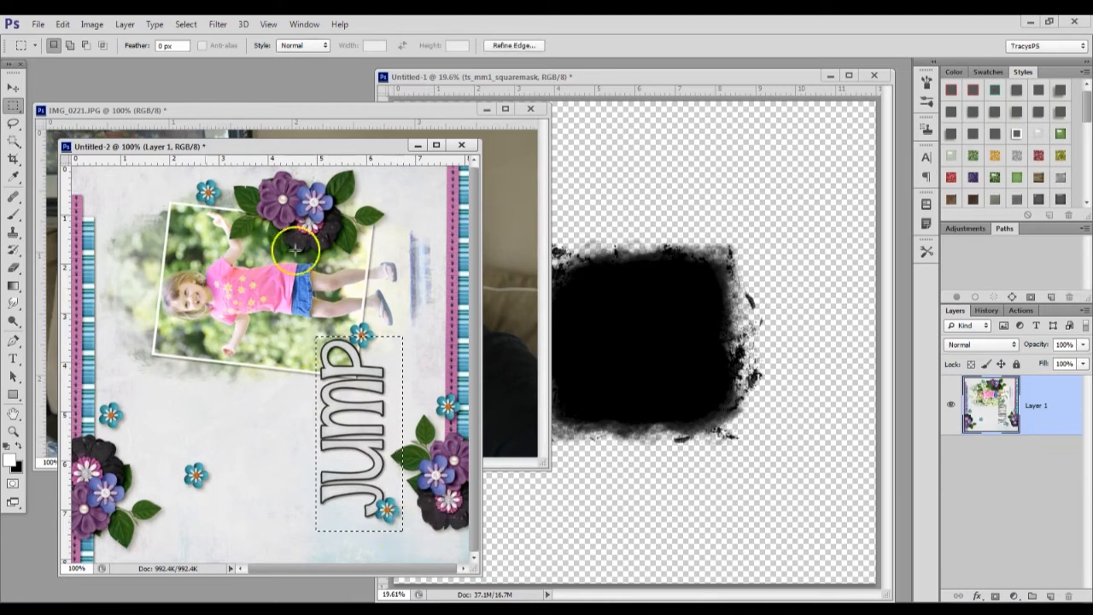
{"action": "left_click", "coordinate": [14, 87]}
{"action": "key", "text": "ctrl+t"}
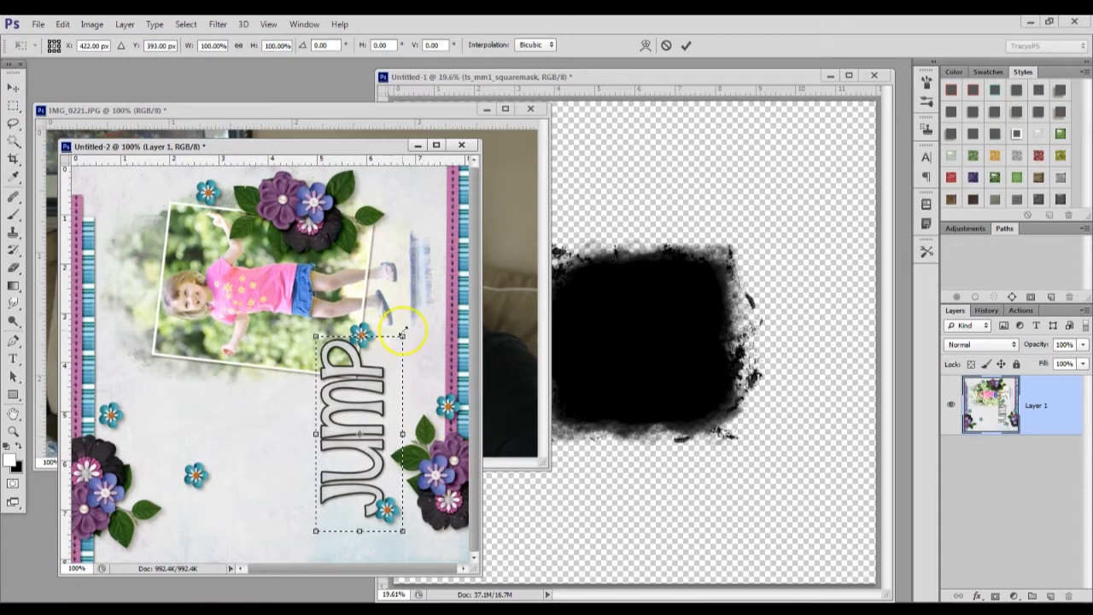
{"action": "left_click_drag", "start_coordinate": [401, 314], "coordinate": [458, 458]}
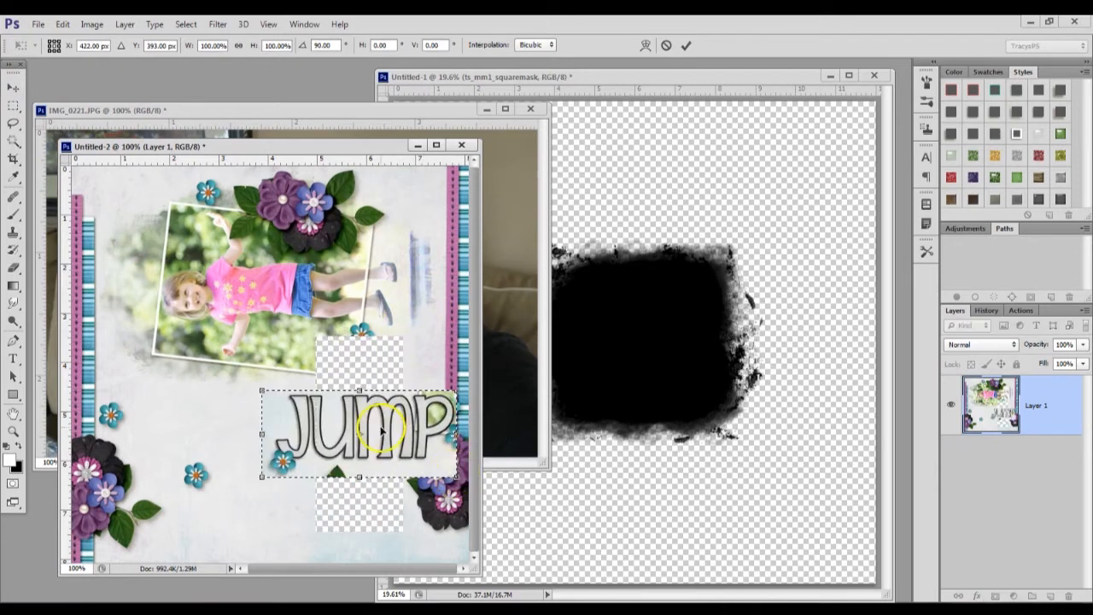
{"action": "left_click_drag", "start_coordinate": [379, 425], "coordinate": [369, 389]}
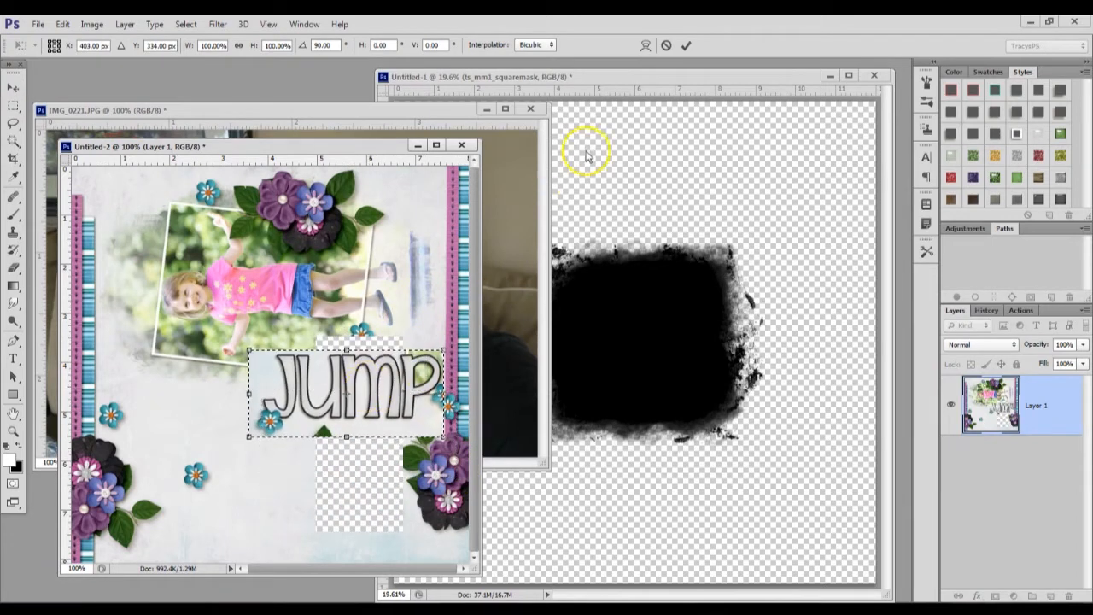
{"action": "left_click", "coordinate": [685, 45]}
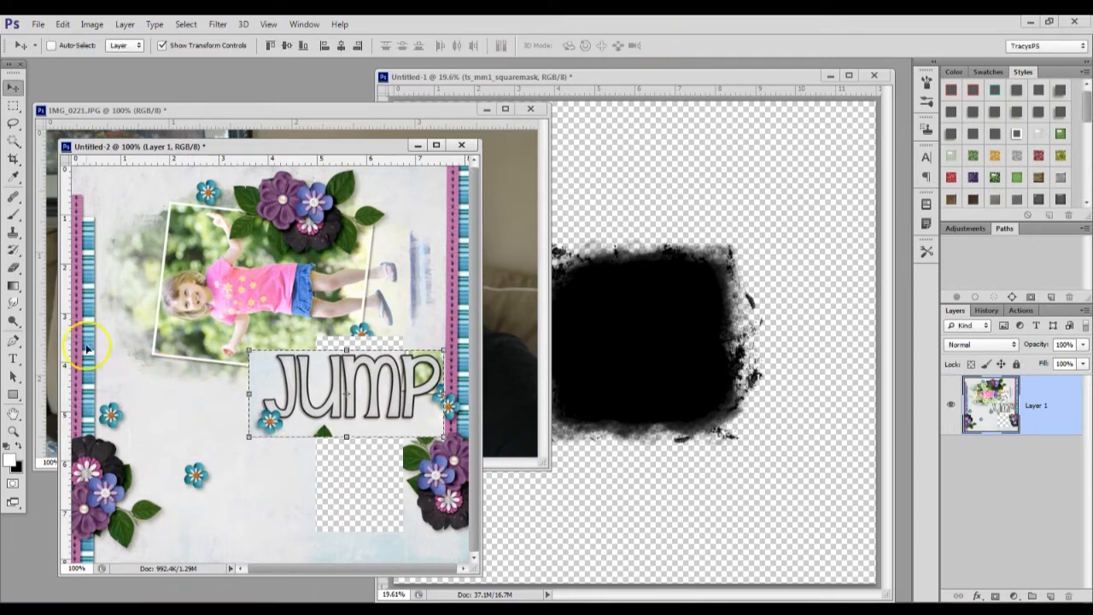
Draw a black rectangle about 113 × 243 px beside the JUMP title, below the framed photo
{"action": "left_click", "coordinate": [12, 394]}
{"action": "key", "text": "d"}
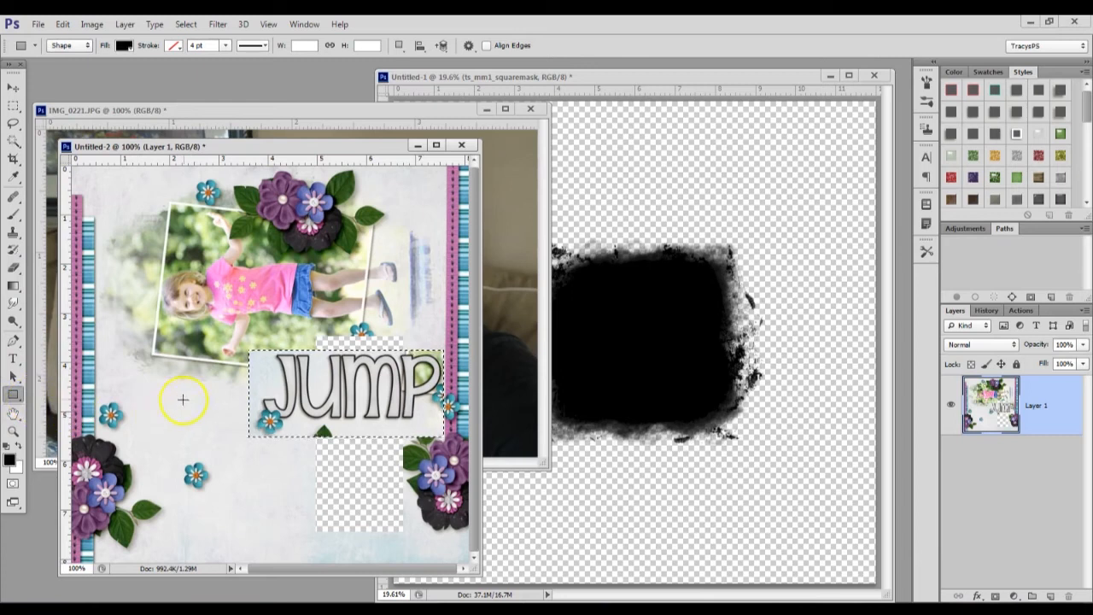
{"action": "left_click_drag", "start_coordinate": [165, 370], "coordinate": [243, 536]}
{"action": "left_click_drag", "start_coordinate": [208, 429], "coordinate": [201, 414]}
{"action": "left_click", "coordinate": [219, 424]}
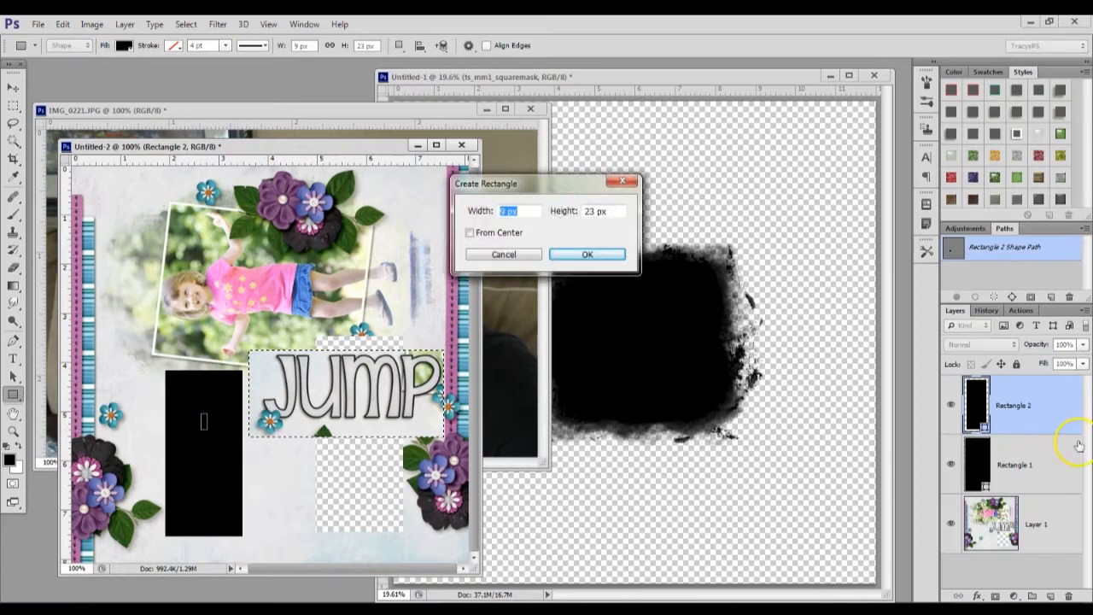
{"action": "left_click", "coordinate": [506, 254]}
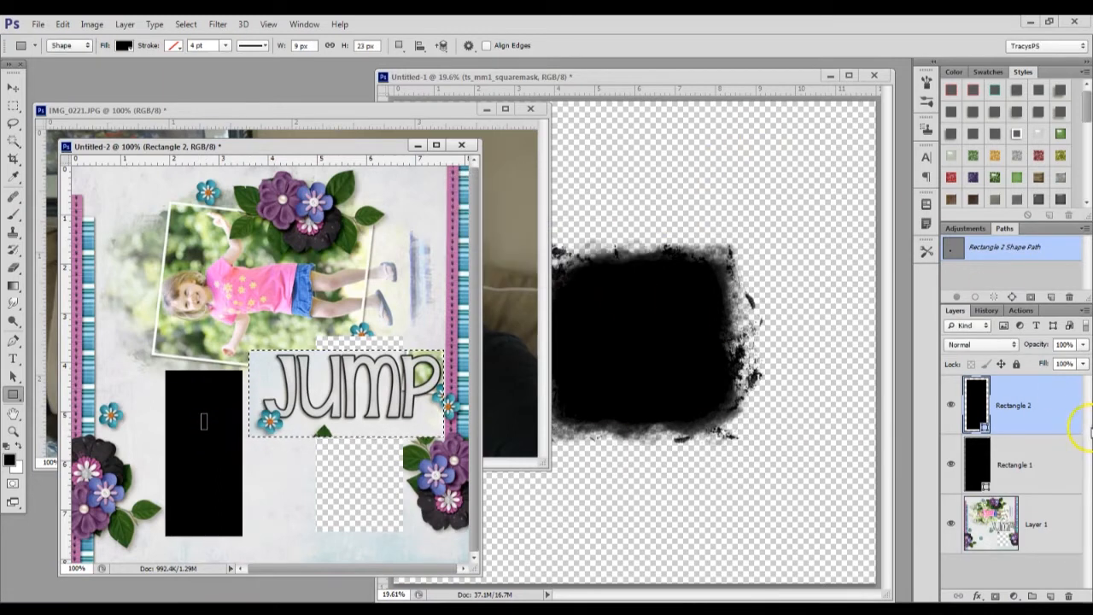
{"action": "left_click", "coordinate": [1069, 595]}
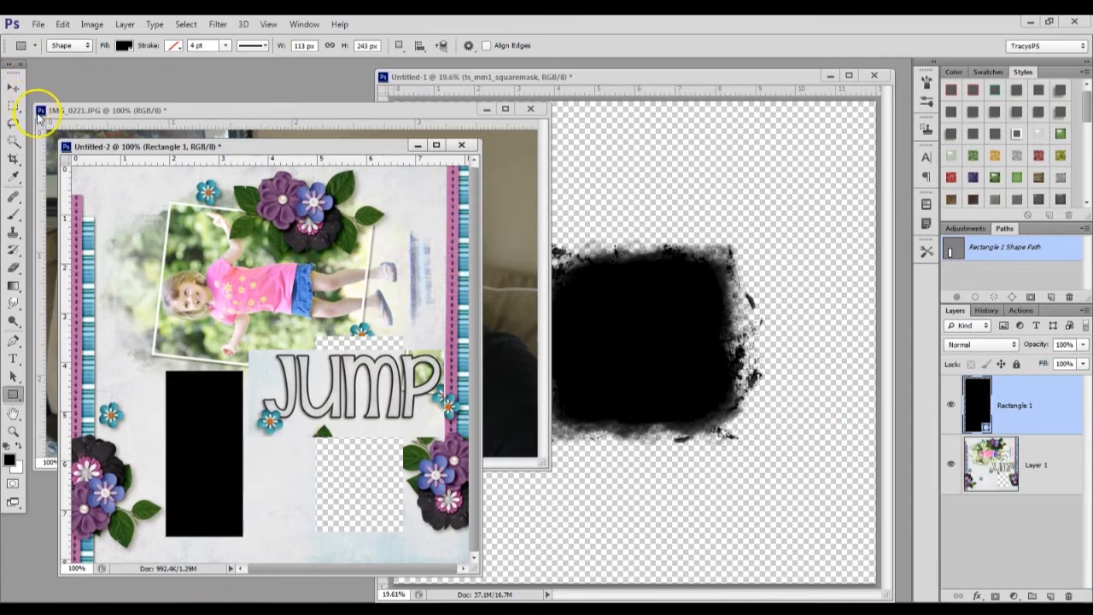
Resize the black rectangle to about 122% width and 76% height, shortening its lower end and widening it away from the title
{"action": "left_click", "coordinate": [13, 87]}
{"action": "mouse_move", "coordinate": [195, 408]}
{"action": "left_mouse_down"}
{"action": "mouse_move", "coordinate": [199, 395]}
{"action": "mouse_move", "coordinate": [204, 414]}
{"action": "left_mouse_up"}
{"action": "left_click_drag", "start_coordinate": [206, 534], "coordinate": [205, 495]}
{"action": "left_click_drag", "start_coordinate": [167, 434], "coordinate": [148, 432]}
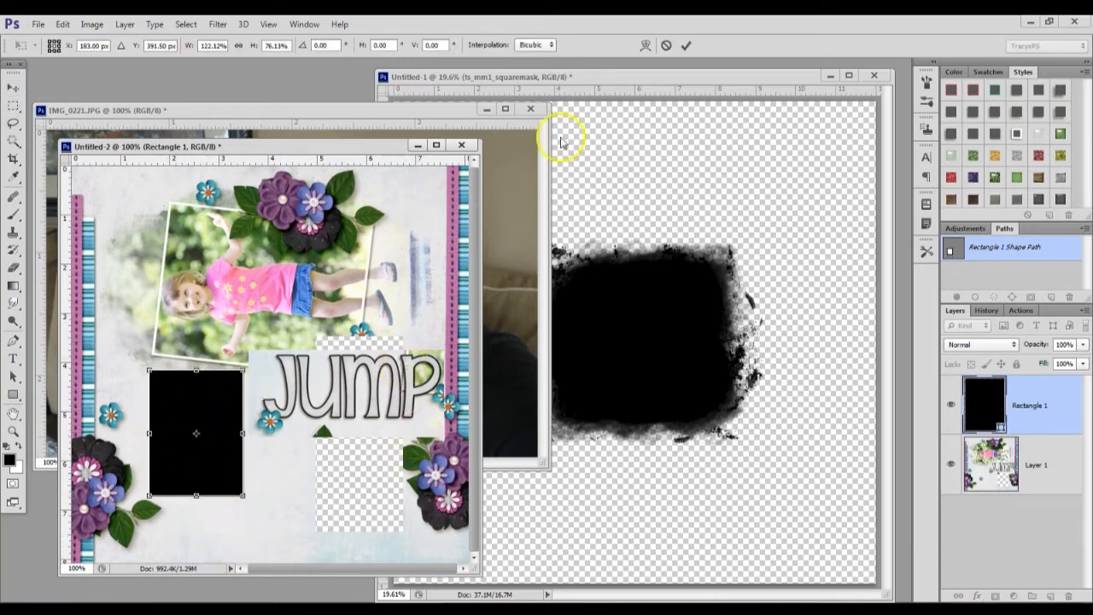
{"action": "left_click", "coordinate": [686, 46]}
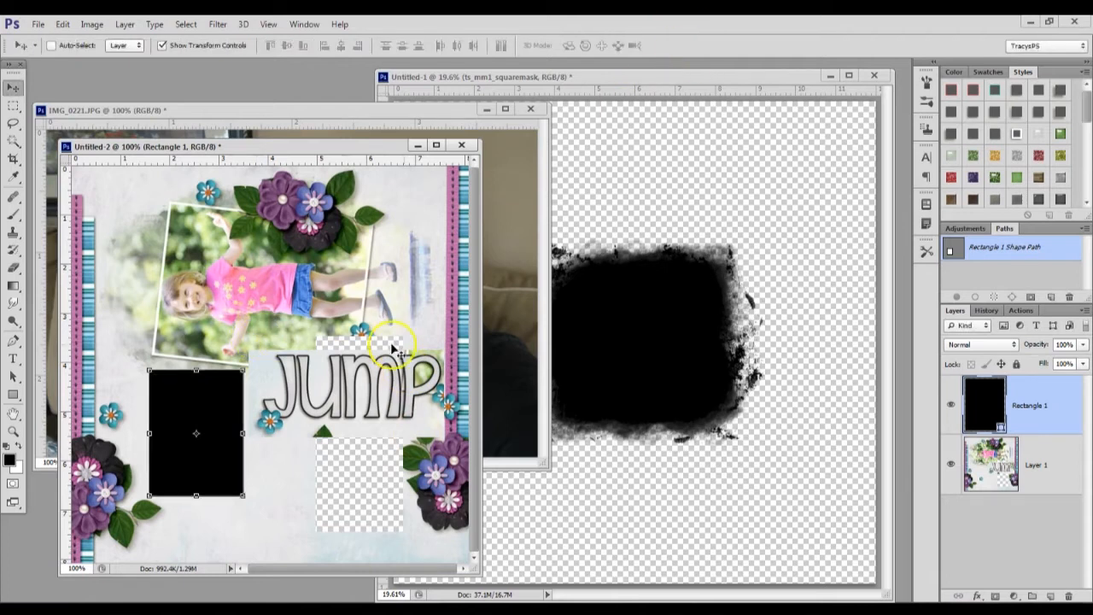
Move the layout window aside and bring the photo and then the square mask document to the front
{"action": "left_click_drag", "start_coordinate": [271, 156], "coordinate": [235, 160]}
{"action": "left_click_drag", "start_coordinate": [240, 159], "coordinate": [240, 155]}
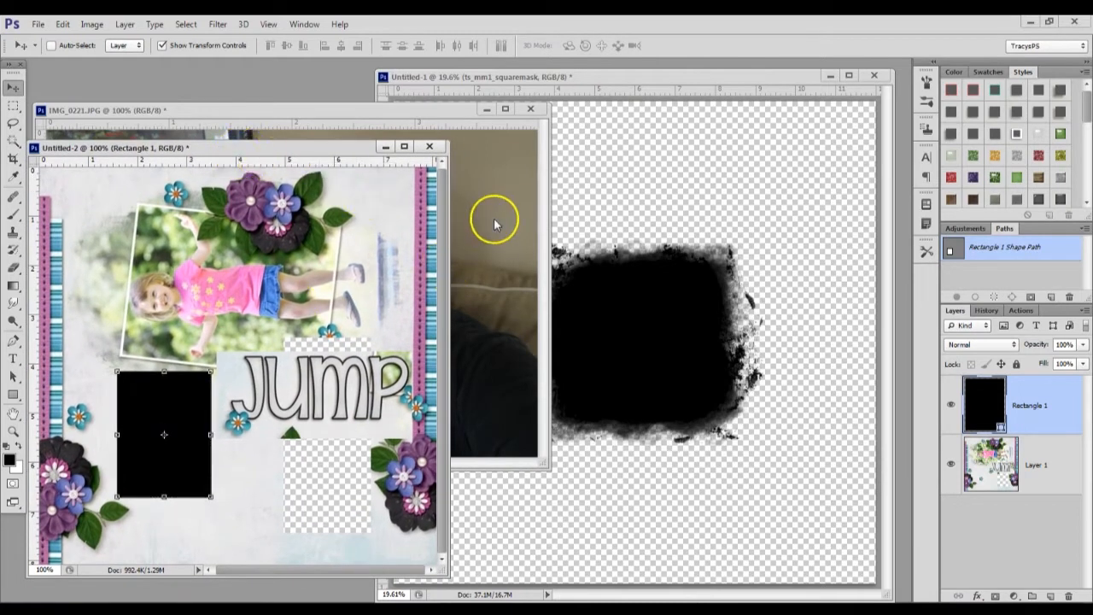
{"action": "left_click", "coordinate": [495, 276]}
{"action": "left_click", "coordinate": [713, 353]}
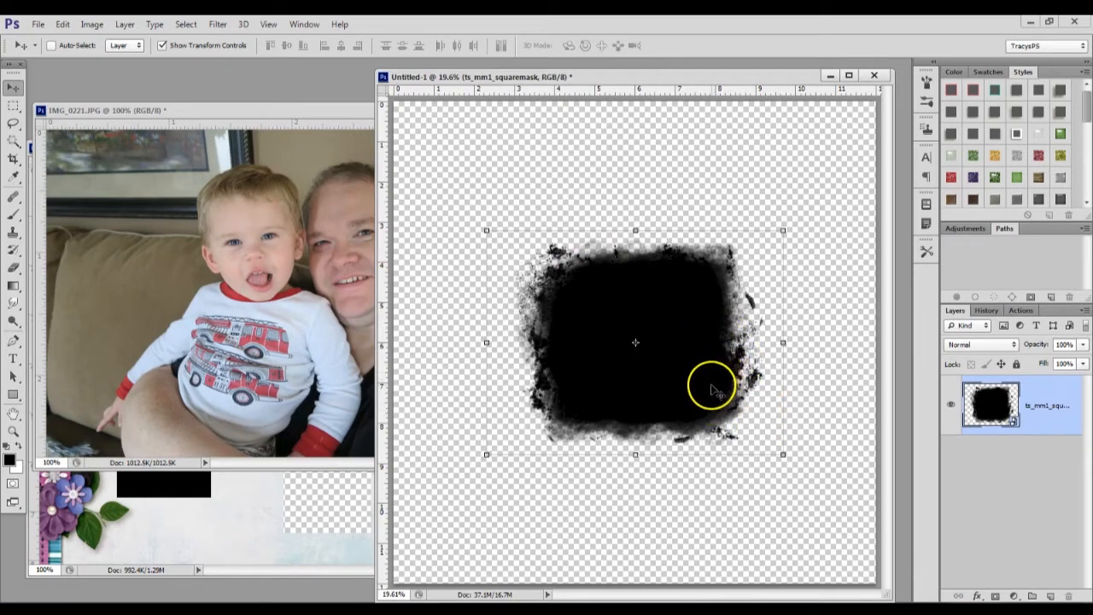
Move the square mask up and to the right on its page, and copy the IMG_0221 photo into that document above it
{"action": "left_click_drag", "start_coordinate": [717, 390], "coordinate": [706, 361]}
{"action": "left_click_drag", "start_coordinate": [775, 325], "coordinate": [771, 291]}
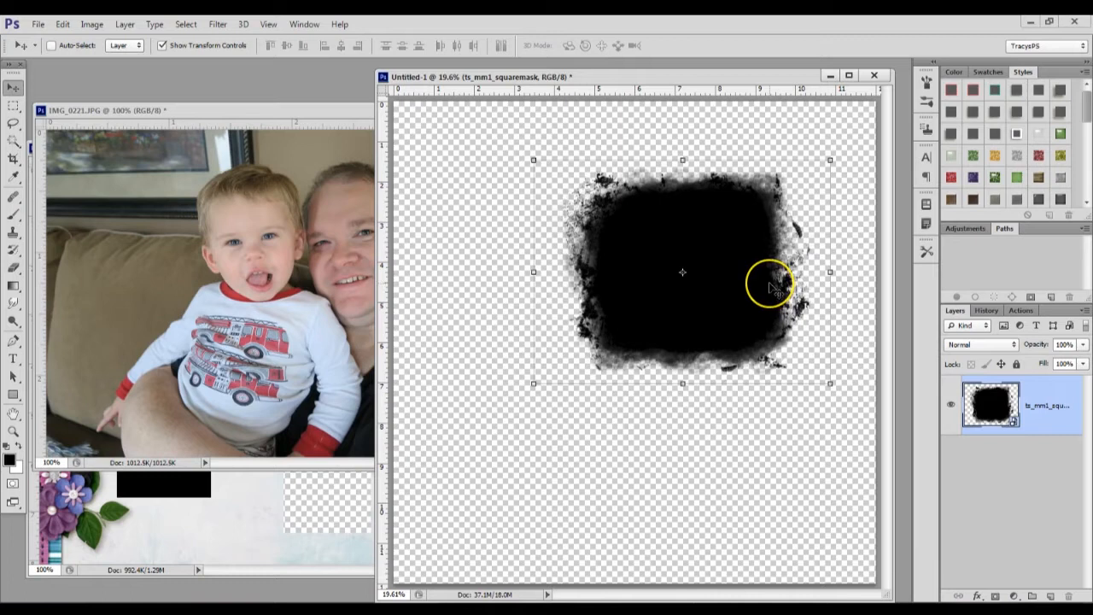
{"action": "left_click", "coordinate": [259, 372]}
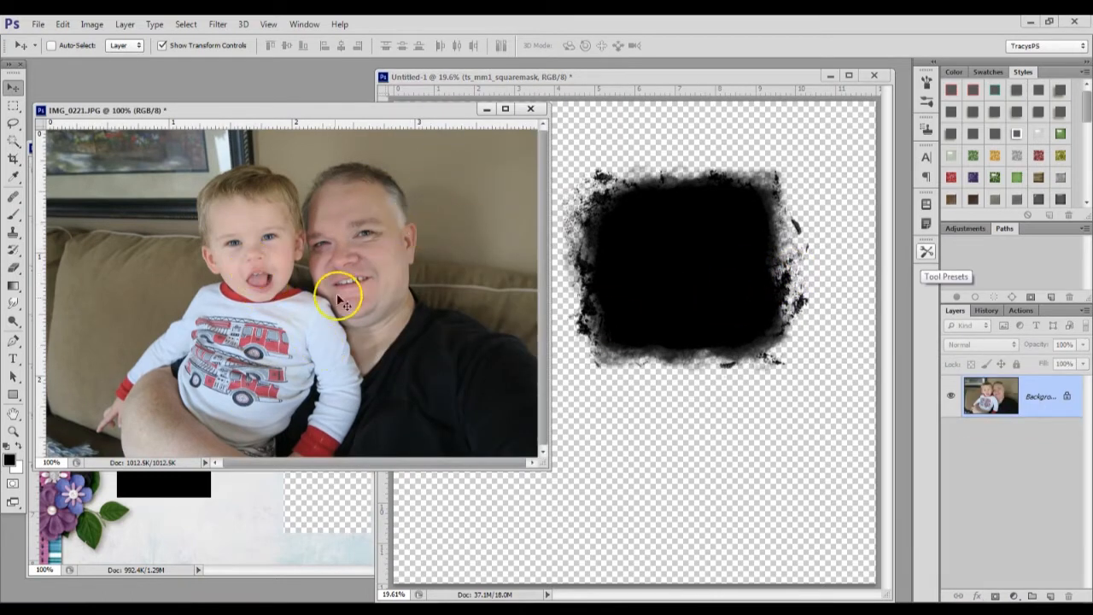
{"action": "left_click_drag", "start_coordinate": [224, 220], "coordinate": [794, 71]}
Position the copied photo over the mask and enlarge it until it covers the whole mask shape
{"action": "left_click_drag", "start_coordinate": [781, 185], "coordinate": [780, 190]}
{"action": "left_click_drag", "start_coordinate": [852, 154], "coordinate": [851, 146]}
{"action": "left_click", "coordinate": [685, 45]}
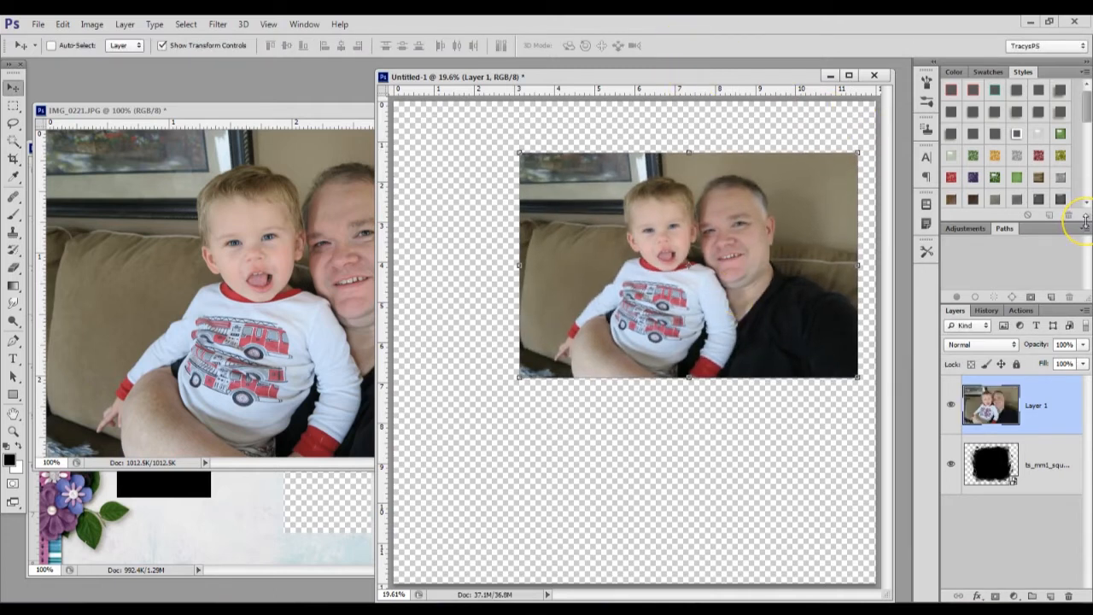
Inspect the faces in the enlarged photo, start Smart Sharpen on its layer, and set the radius to 1.5 px
{"action": "key", "text": "ctrl+1"}
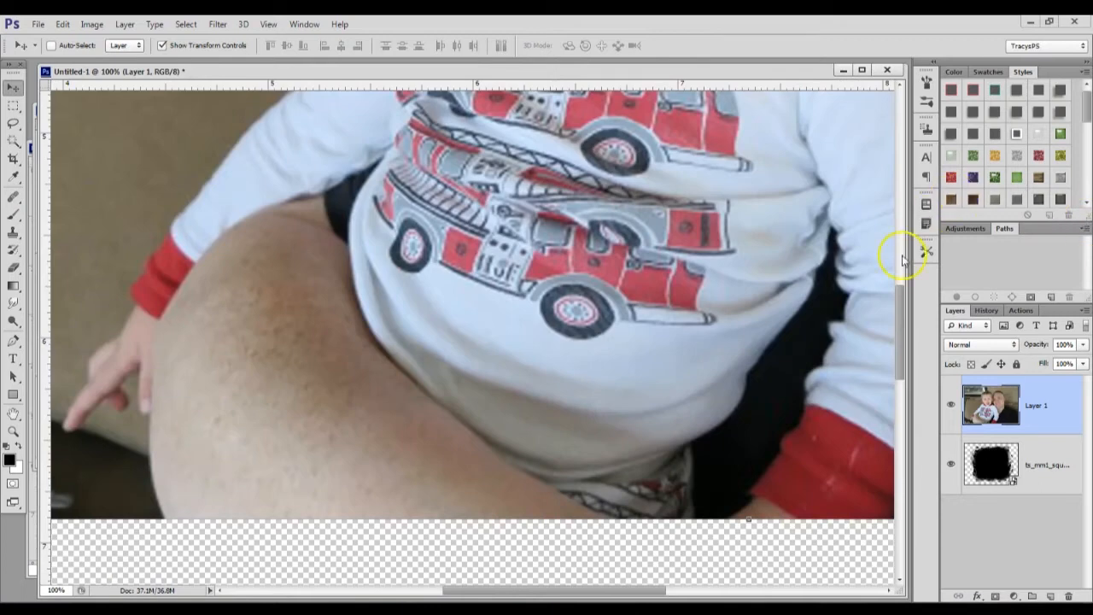
{"action": "left_click_drag", "start_coordinate": [900, 310], "coordinate": [902, 214]}
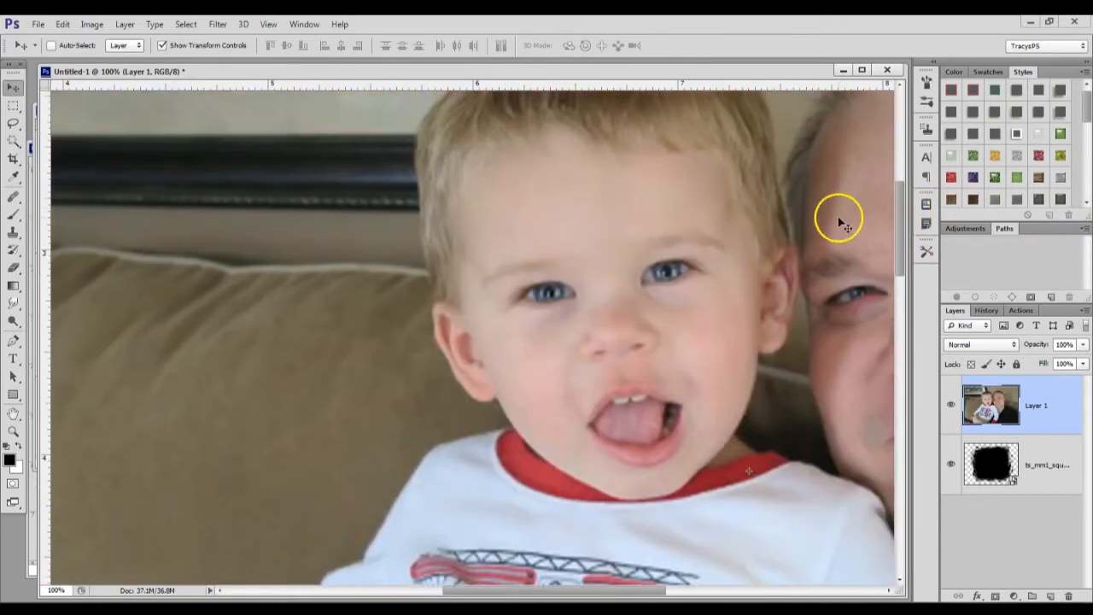
{"action": "scroll", "coordinate": [838, 229], "scroll_direction": "down", "scroll_amount": 2}
{"action": "left_click_drag", "start_coordinate": [652, 590], "coordinate": [732, 589]}
{"action": "left_click", "coordinate": [217, 24]}
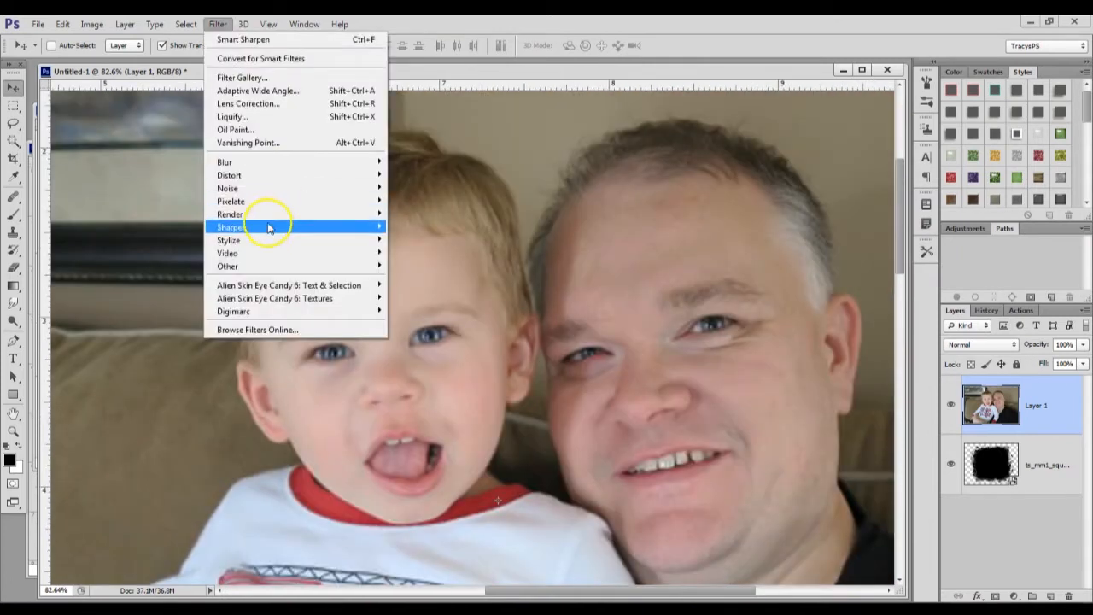
{"action": "mouse_move", "coordinate": [264, 227]}
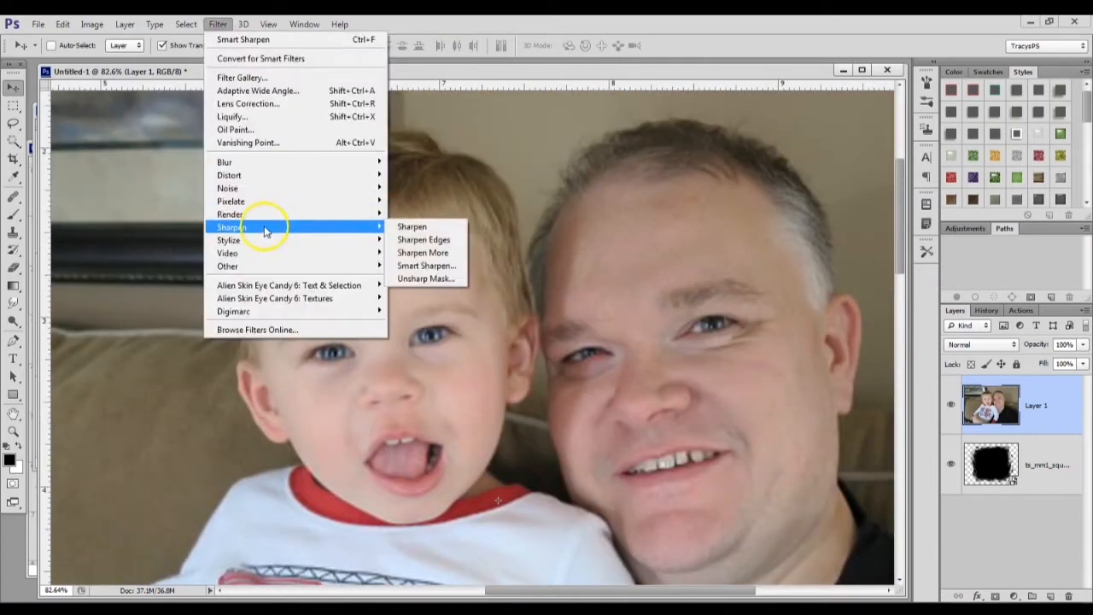
{"action": "left_click", "coordinate": [425, 266]}
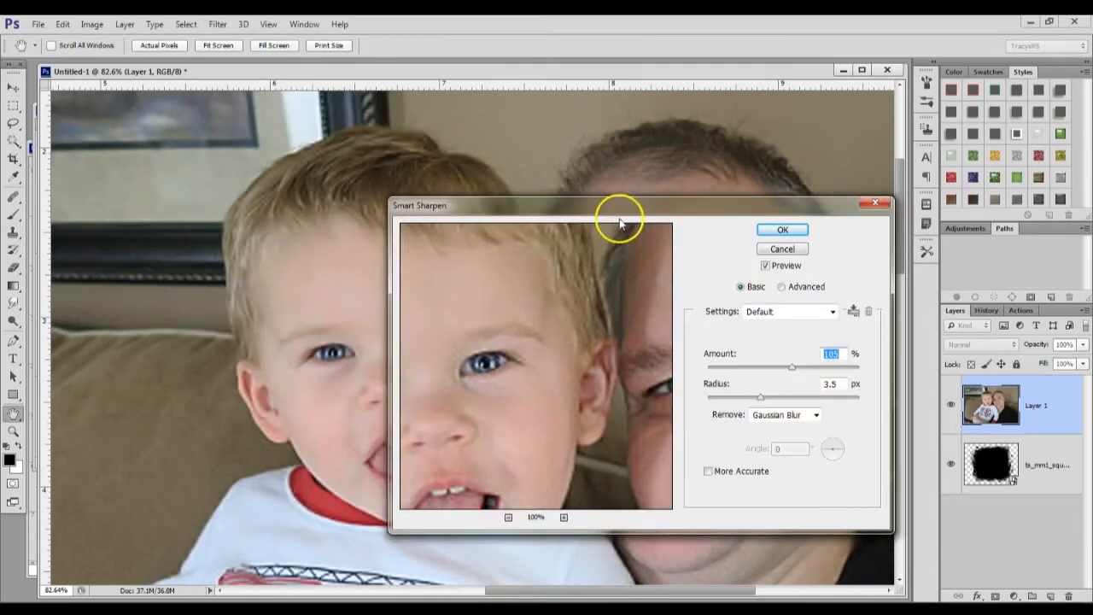
{"action": "left_click_drag", "start_coordinate": [584, 212], "coordinate": [312, 195]}
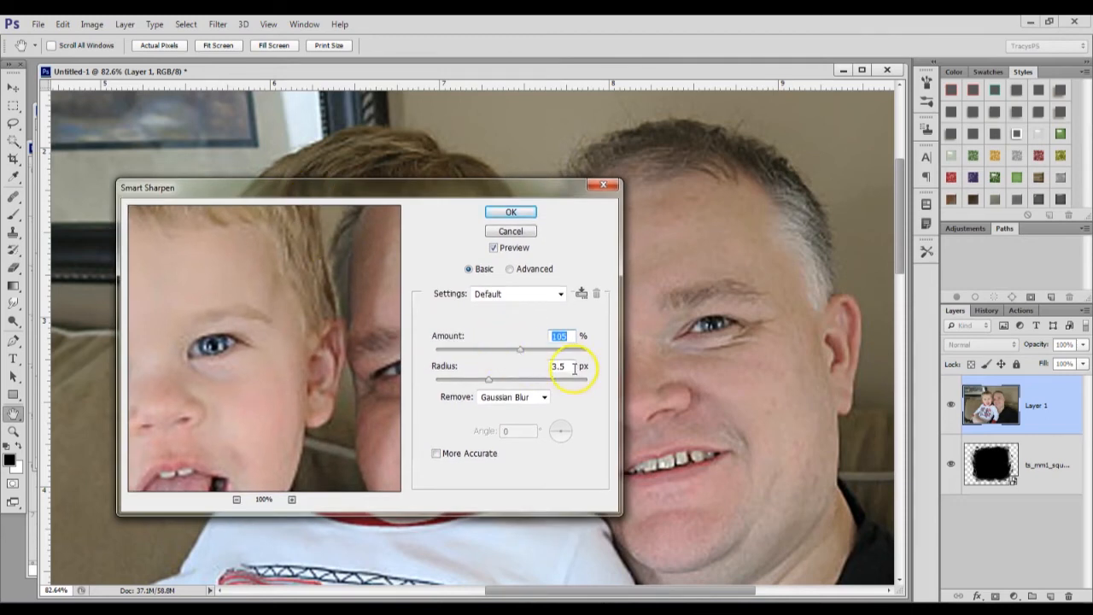
{"action": "key", "text": "Tab"}
{"action": "type", "text": "2.0"}
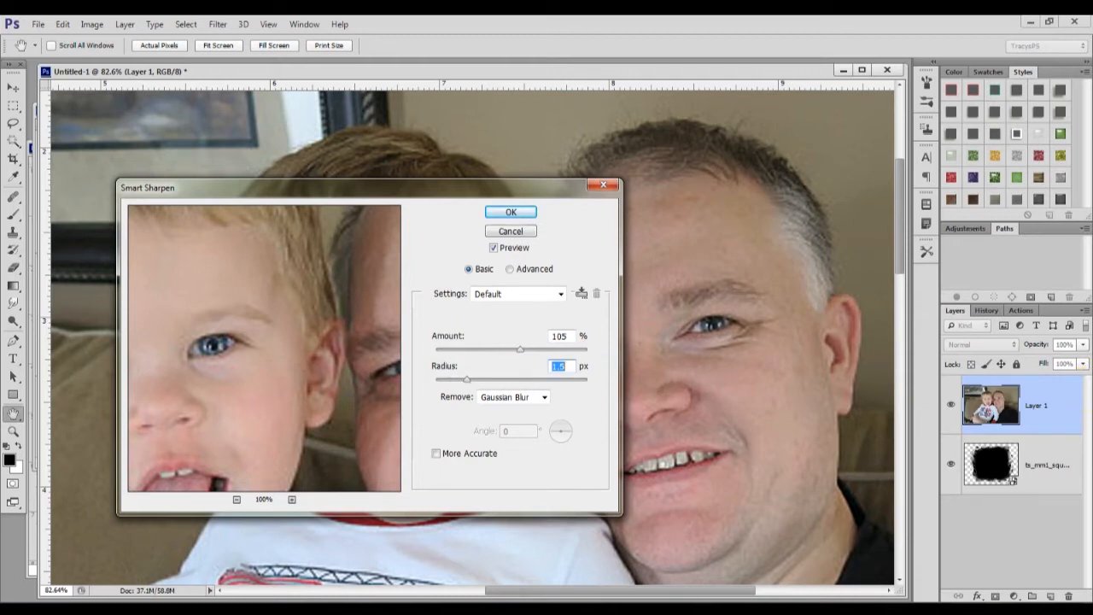
Compare the sharpening against the original photo, reduce the Smart Sharpen amount to 50%, and apply the filter
{"action": "left_click_drag", "start_coordinate": [345, 189], "coordinate": [521, 409]}
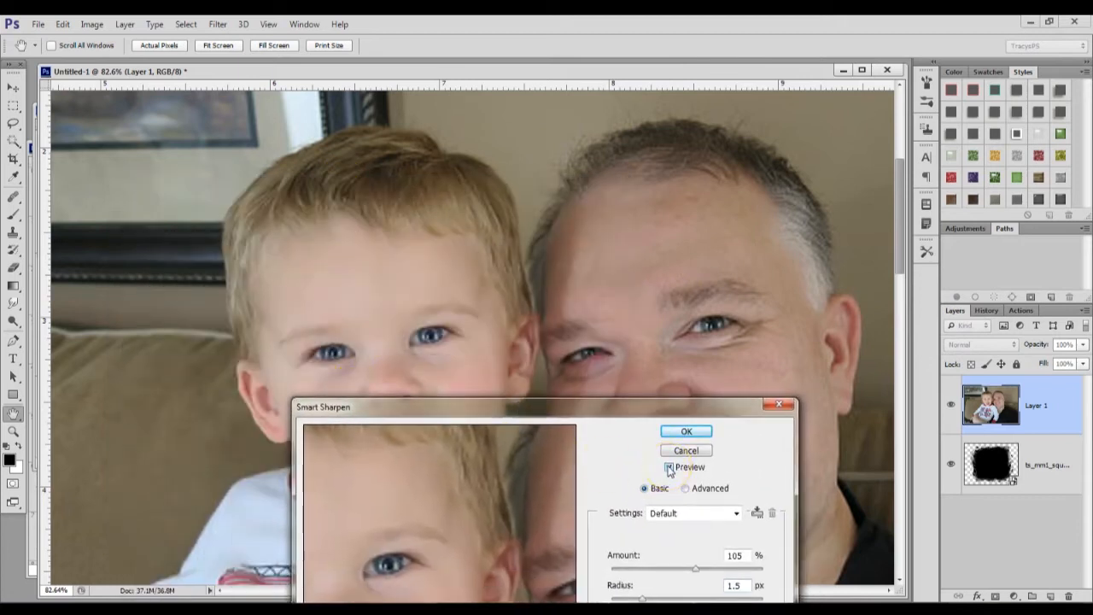
{"action": "left_click_drag", "start_coordinate": [585, 403], "coordinate": [582, 128]}
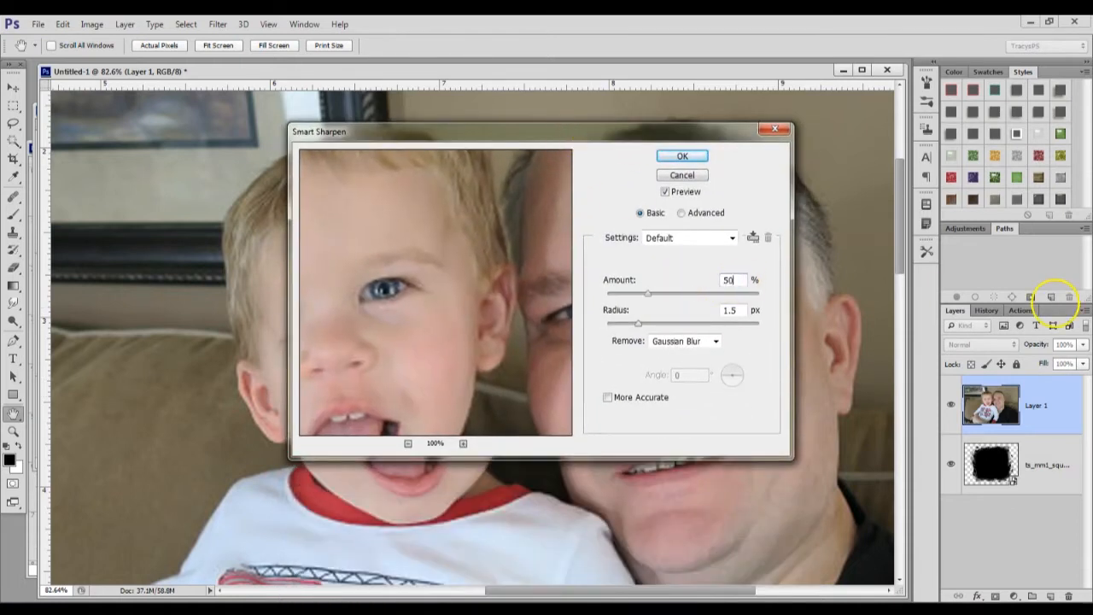
{"action": "left_click_drag", "start_coordinate": [654, 129], "coordinate": [724, 440]}
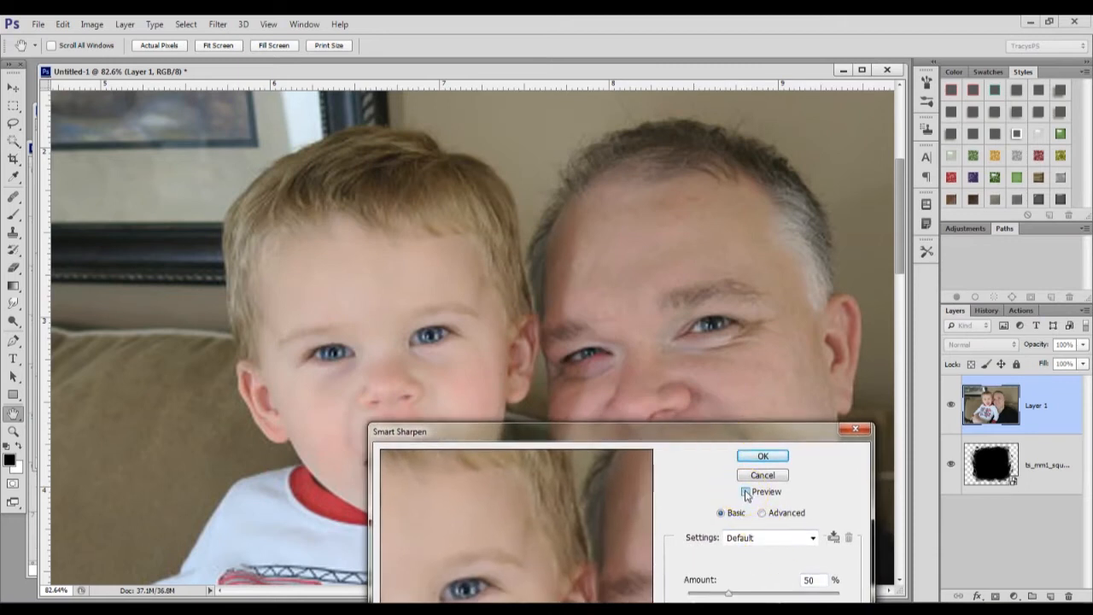
{"action": "left_click_drag", "start_coordinate": [674, 432], "coordinate": [547, 103]}
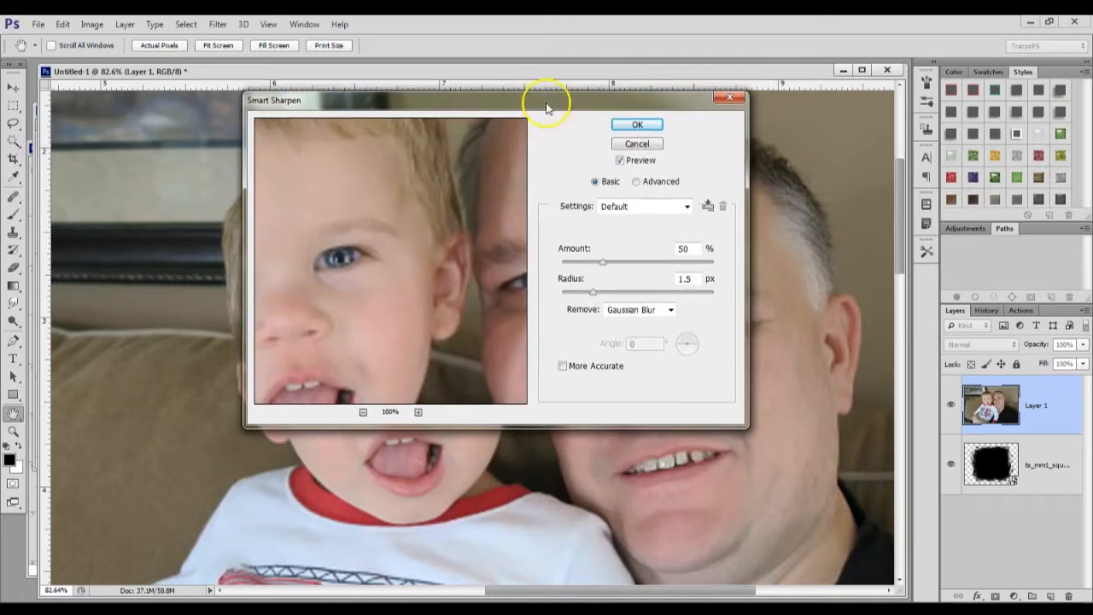
{"action": "left_click", "coordinate": [628, 127]}
{"action": "key", "text": "v"}
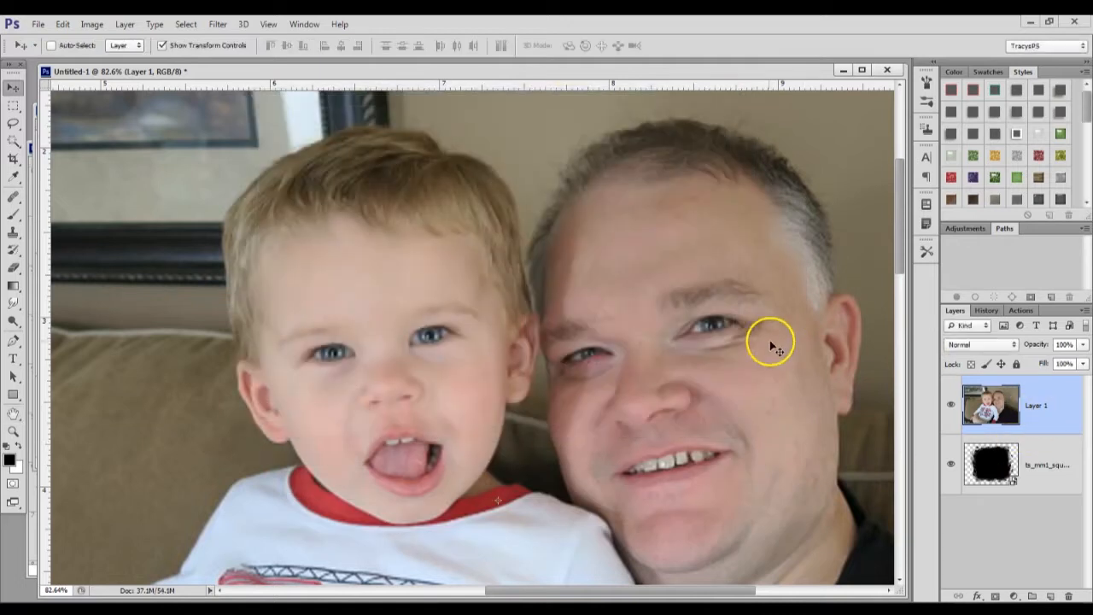
Apply Levels to the photo layer with input black point 14, midtones about 0.93, and white point 230
{"action": "scroll", "coordinate": [769, 342], "scroll_direction": "down", "scroll_amount": 3}
{"action": "scroll", "coordinate": [725, 372], "scroll_direction": "down", "scroll_amount": 2}
{"action": "scroll", "coordinate": [780, 279], "scroll_direction": "up", "scroll_amount": 3}
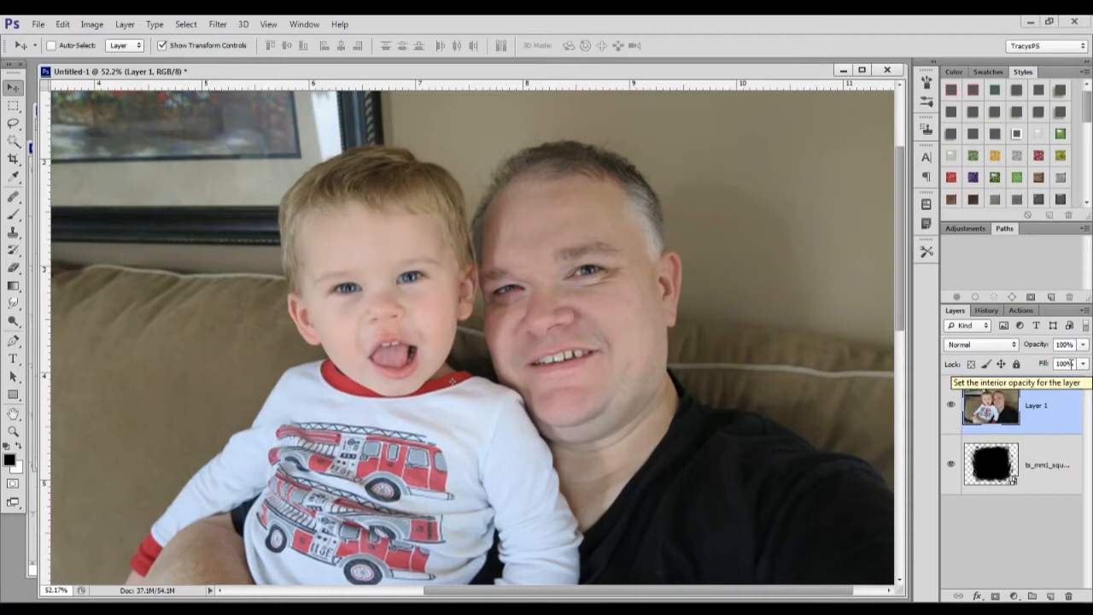
{"action": "key", "text": "ctrl+l"}
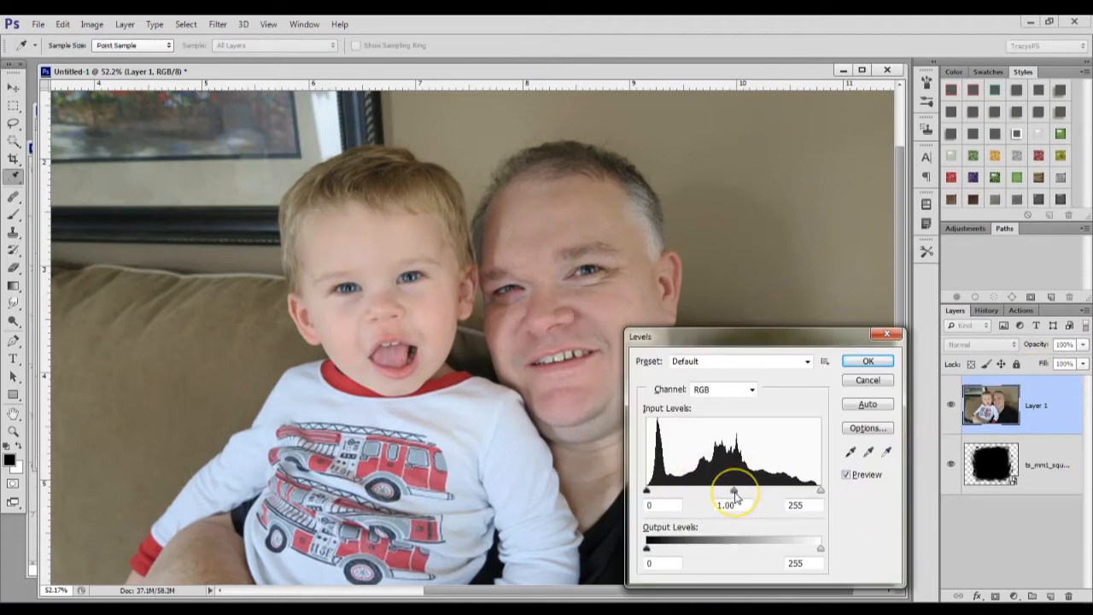
{"action": "left_click_drag", "start_coordinate": [646, 491], "coordinate": [656, 494]}
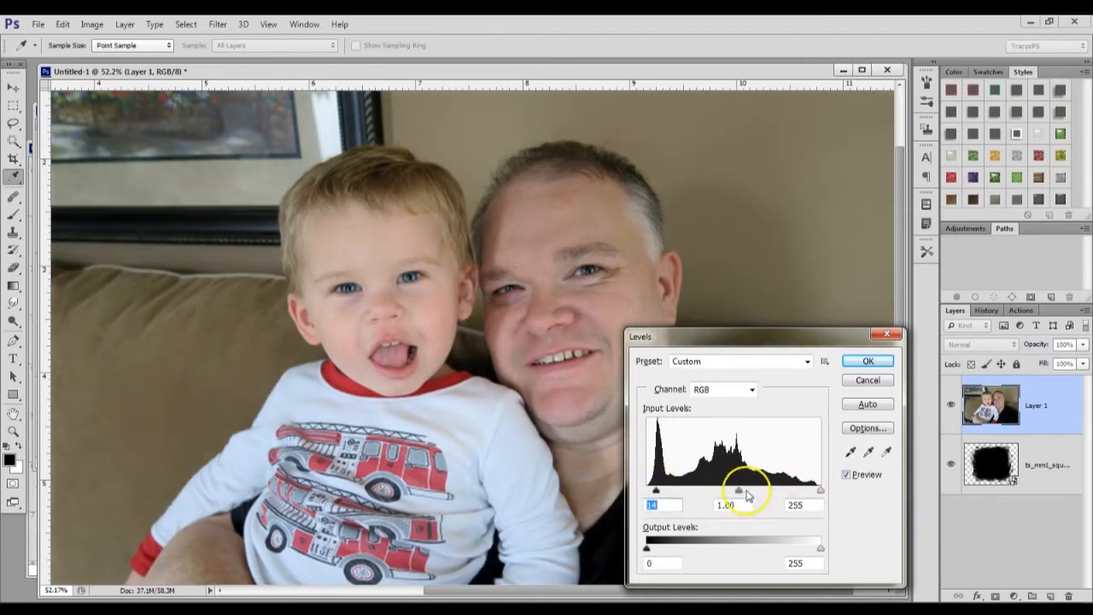
{"action": "left_click_drag", "start_coordinate": [817, 492], "coordinate": [803, 494]}
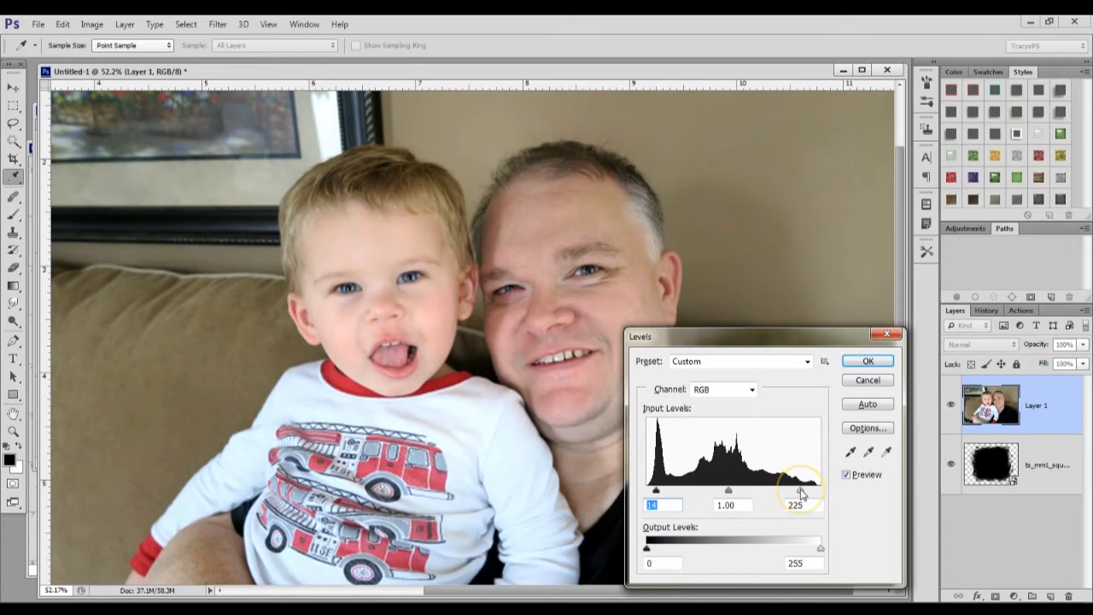
{"action": "left_click_drag", "start_coordinate": [730, 492], "coordinate": [734, 496]}
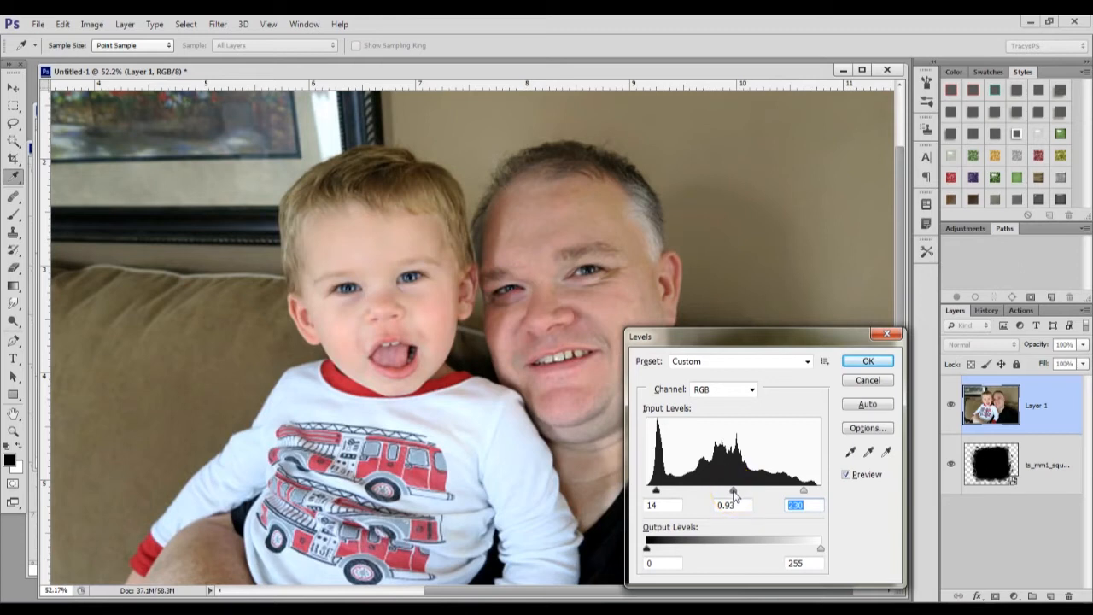
{"action": "left_click", "coordinate": [868, 361]}
{"action": "key", "text": "v"}
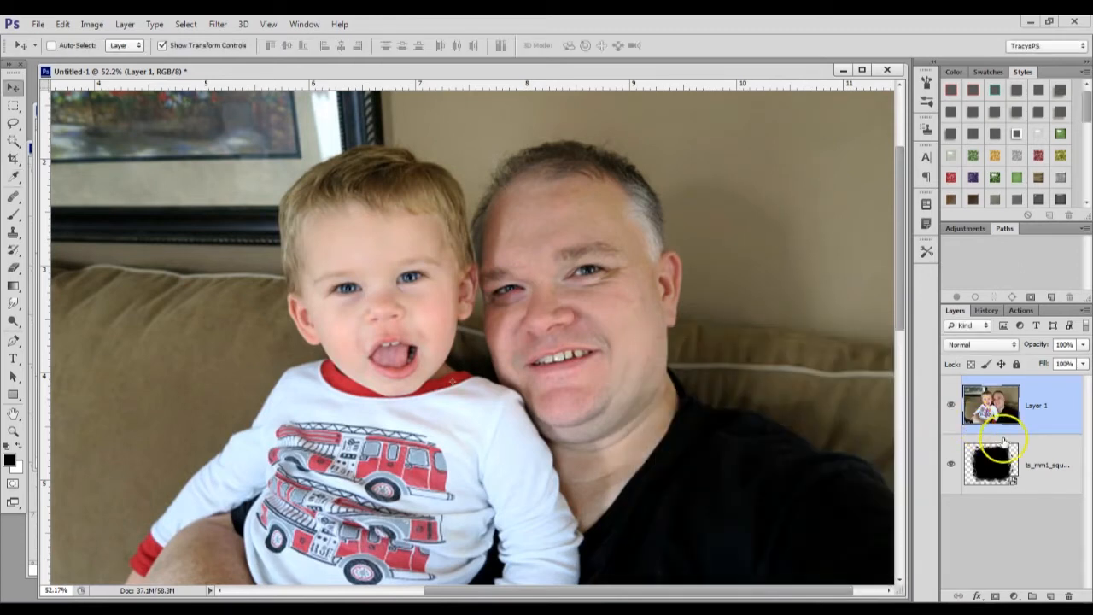
Compare the photo before and after the Levels adjustment by switching between the Smart Sharpen and Levels history states
{"action": "left_click", "coordinate": [987, 310]}
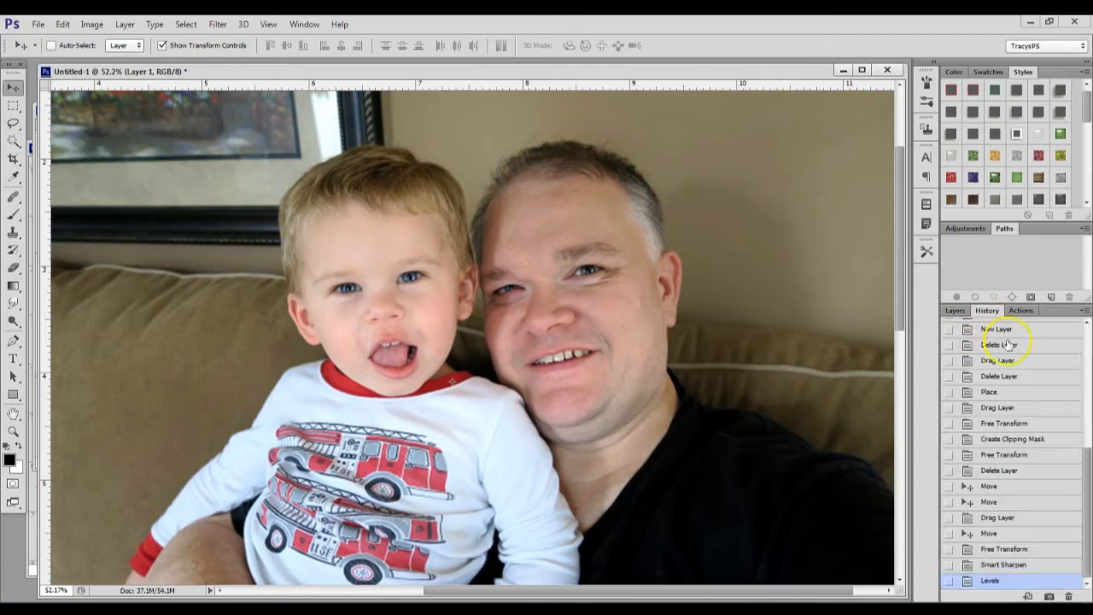
{"action": "left_click", "coordinate": [1006, 565]}
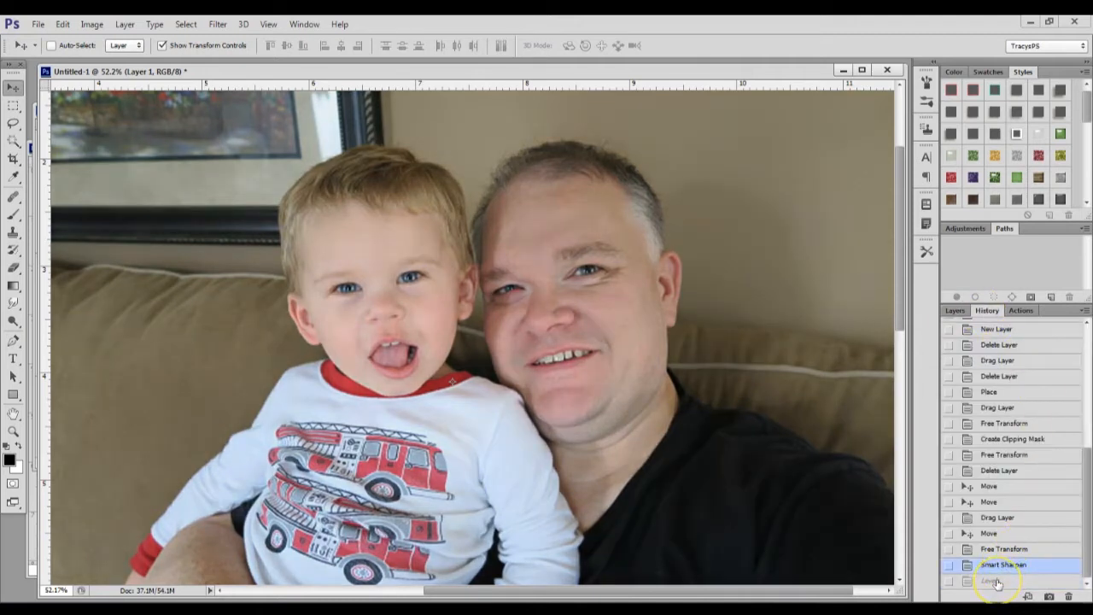
{"action": "left_click", "coordinate": [992, 581]}
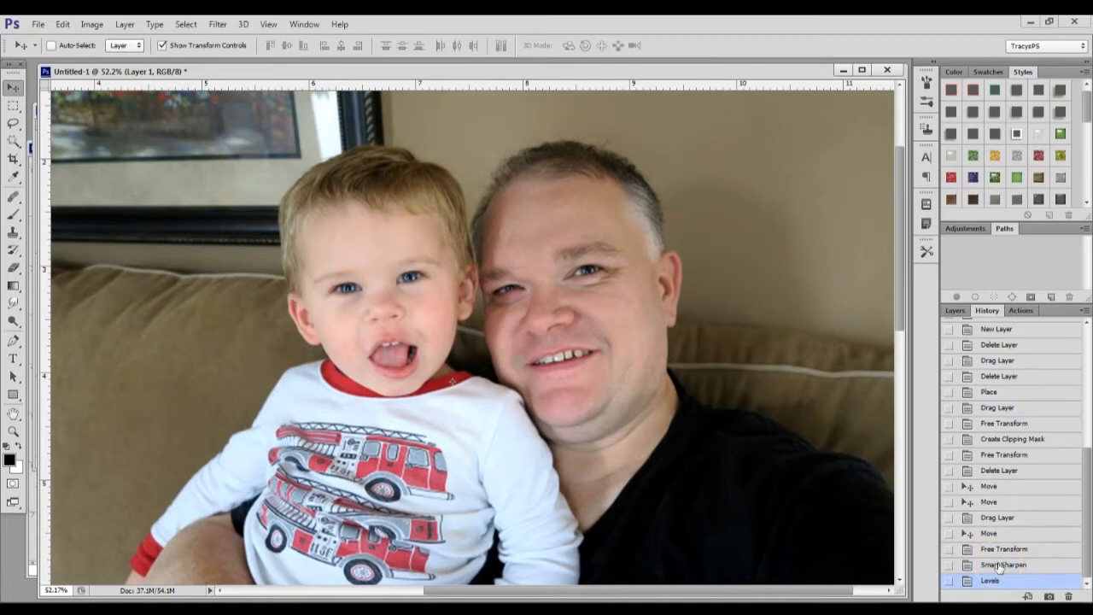
{"action": "left_click", "coordinate": [999, 565]}
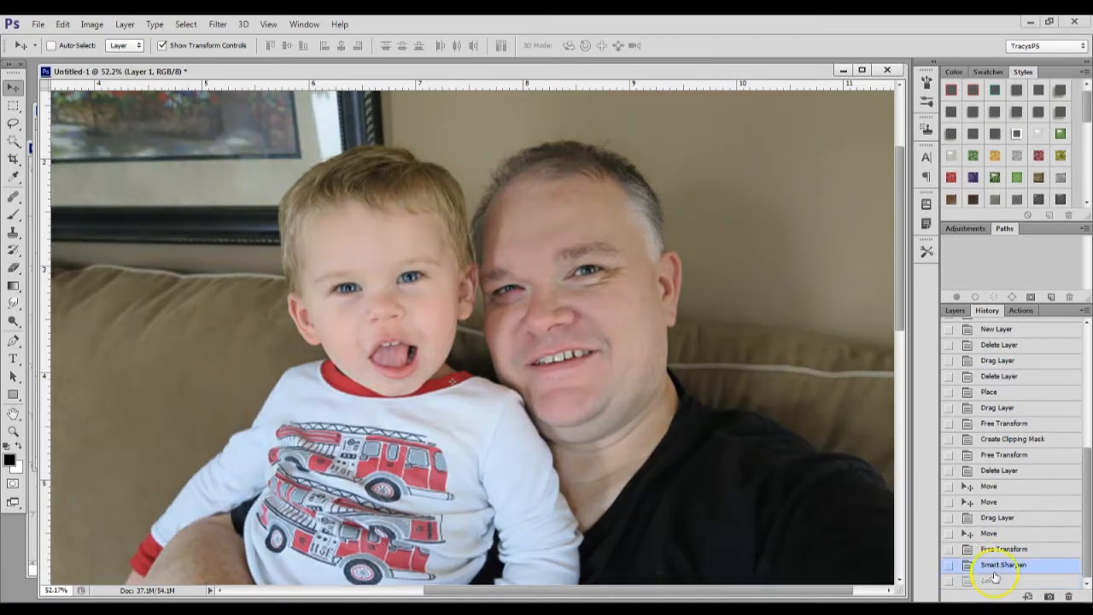
{"action": "left_click", "coordinate": [990, 581]}
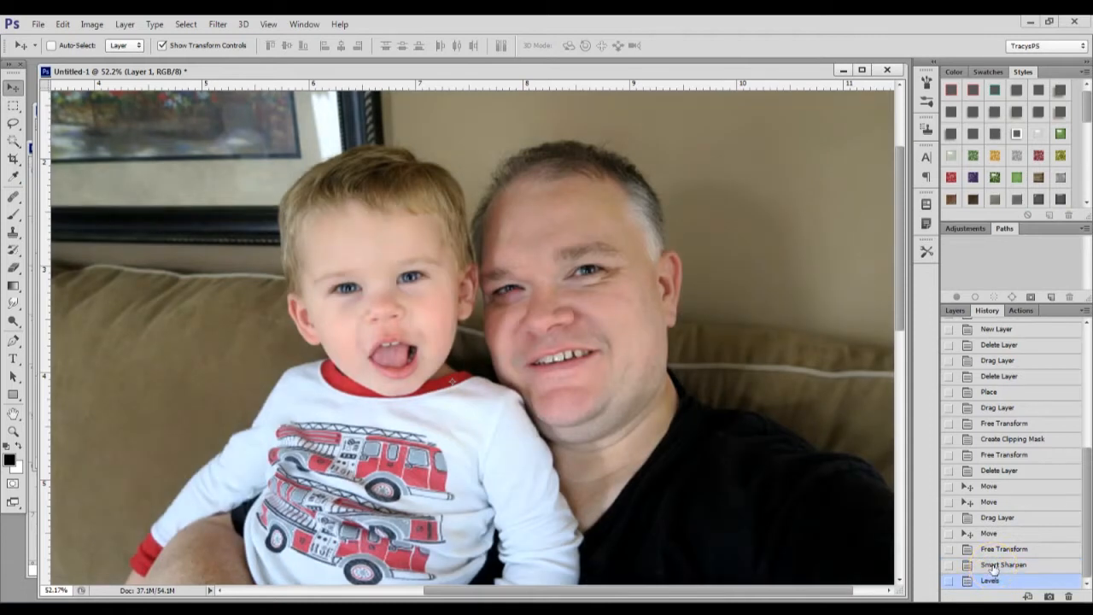
{"action": "left_click", "coordinate": [993, 567]}
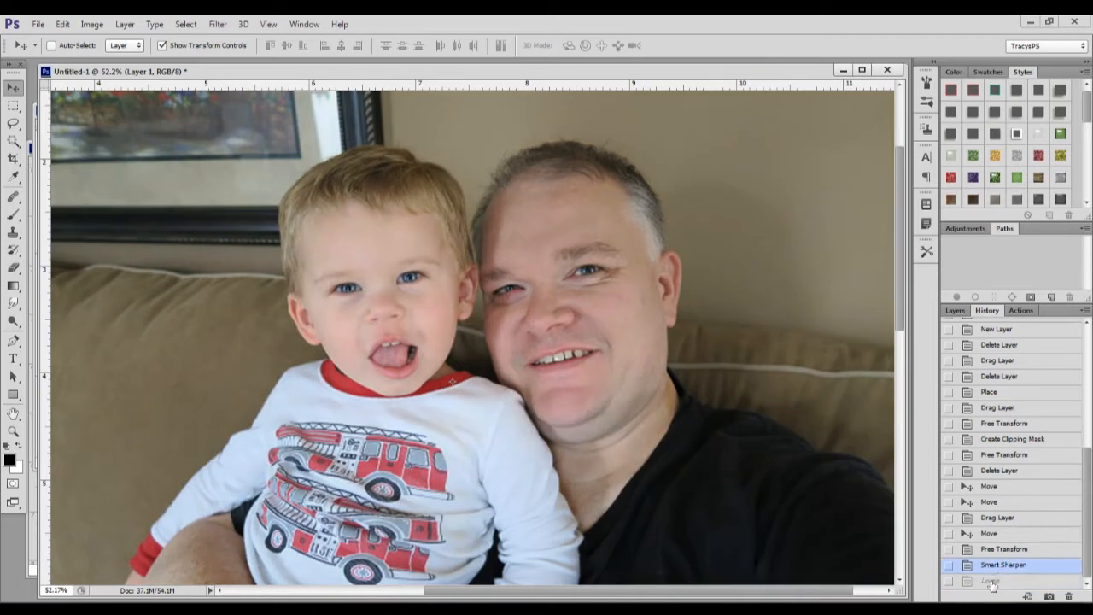
{"action": "left_click", "coordinate": [990, 582]}
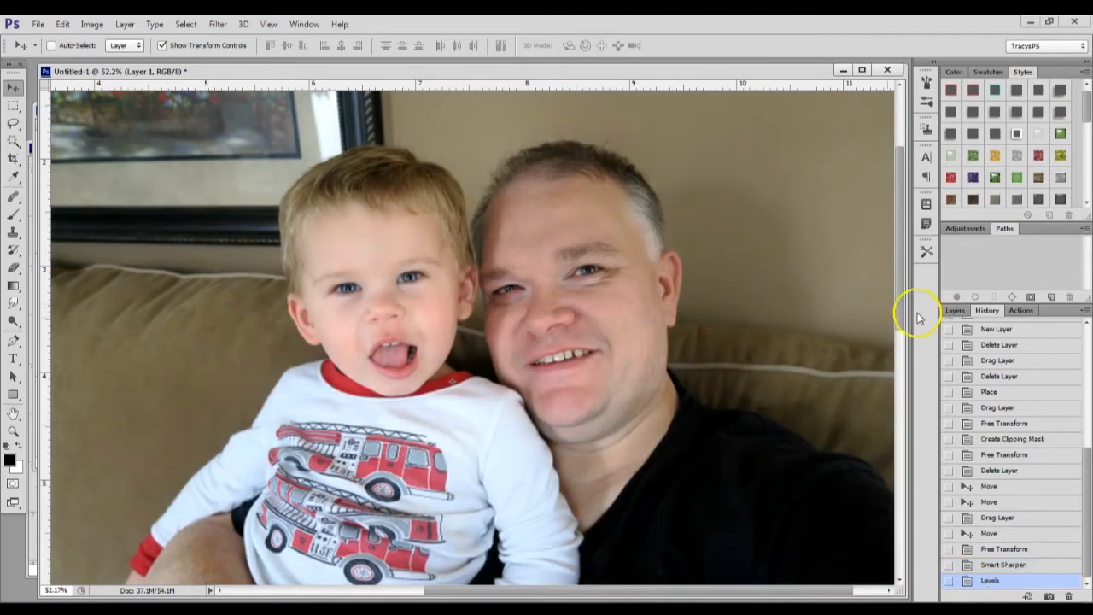
Clip the photo layer to the square mask layer beneath it and check the blended edges up close
{"action": "scroll", "coordinate": [731, 334], "scroll_direction": "down", "scroll_amount": 3}
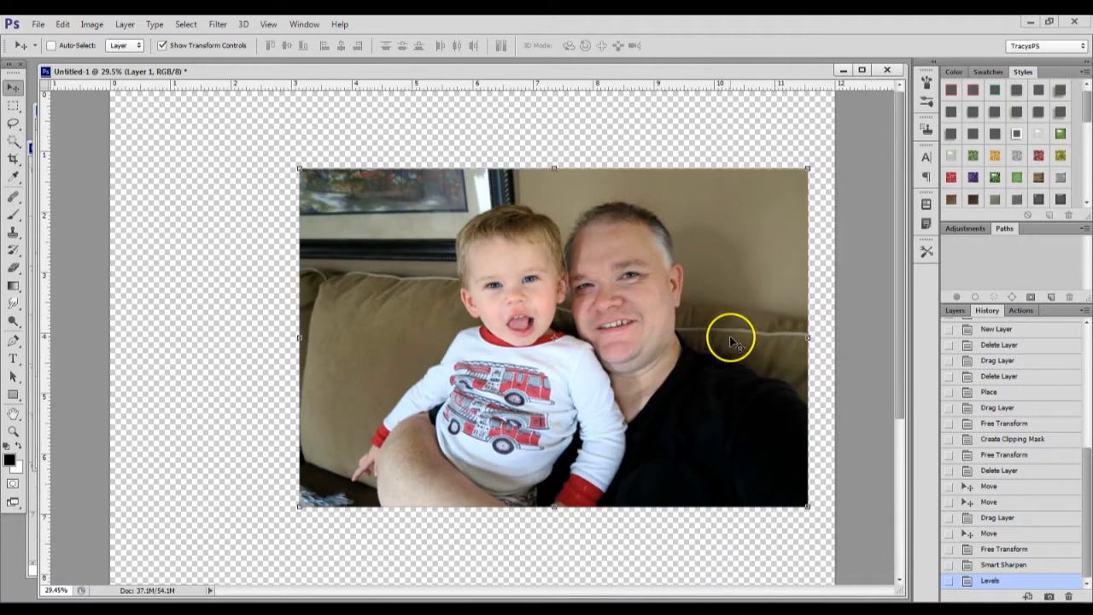
{"action": "left_click", "coordinate": [954, 311]}
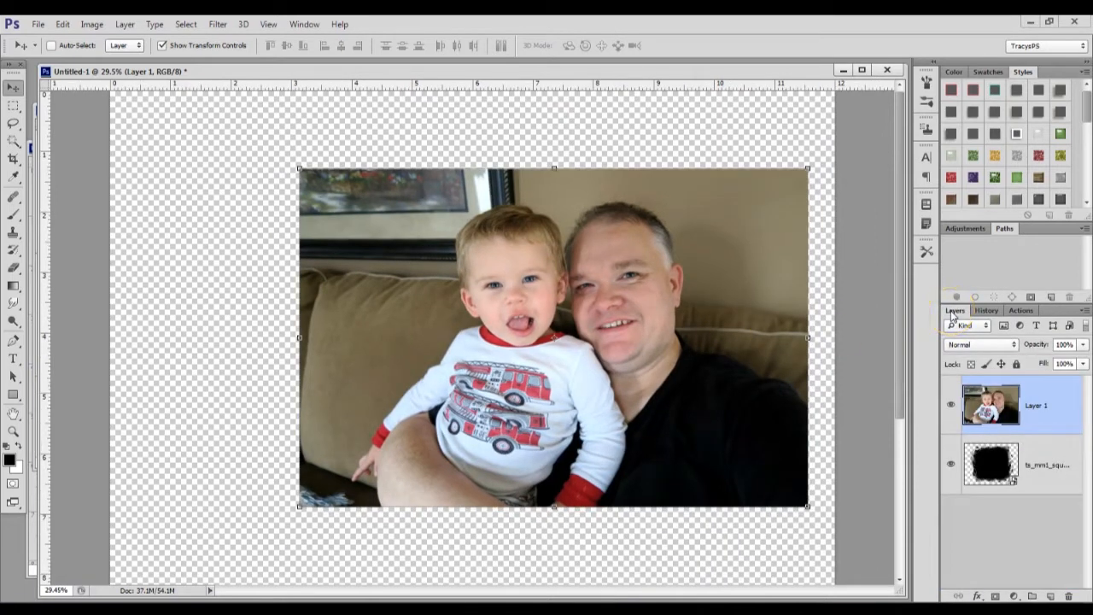
{"action": "left_click", "coordinate": [1036, 431], "text": "alt"}
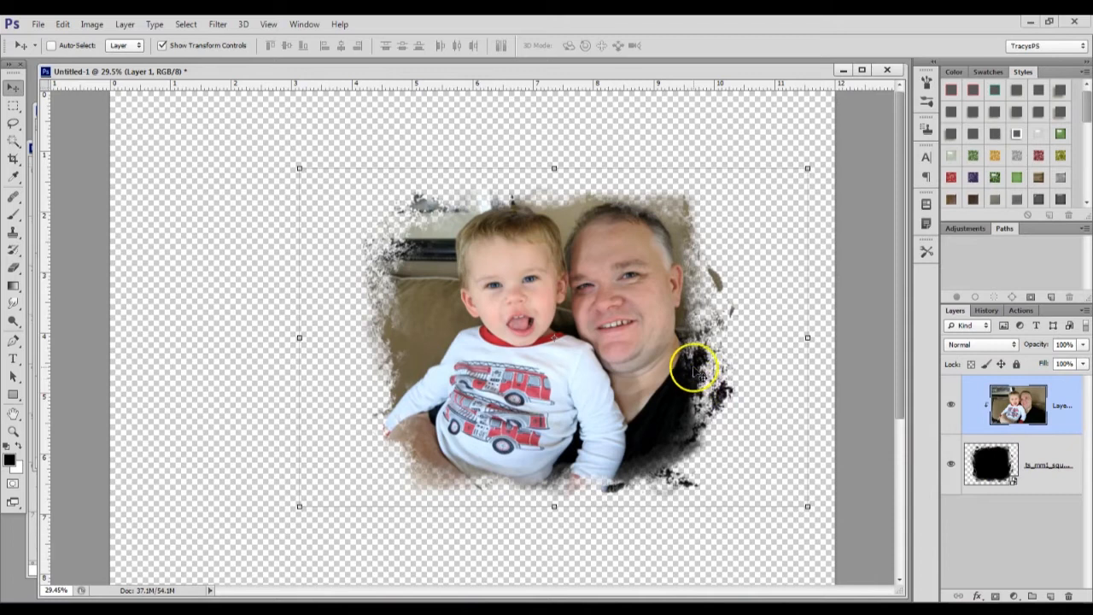
{"action": "scroll", "coordinate": [696, 367], "scroll_direction": "down", "scroll_amount": 1}
{"action": "scroll", "coordinate": [696, 367], "scroll_direction": "down", "scroll_amount": 3}
{"action": "scroll", "coordinate": [694, 363], "scroll_direction": "up", "scroll_amount": 1}
{"action": "scroll", "coordinate": [532, 215], "scroll_direction": "up", "scroll_amount": 5}
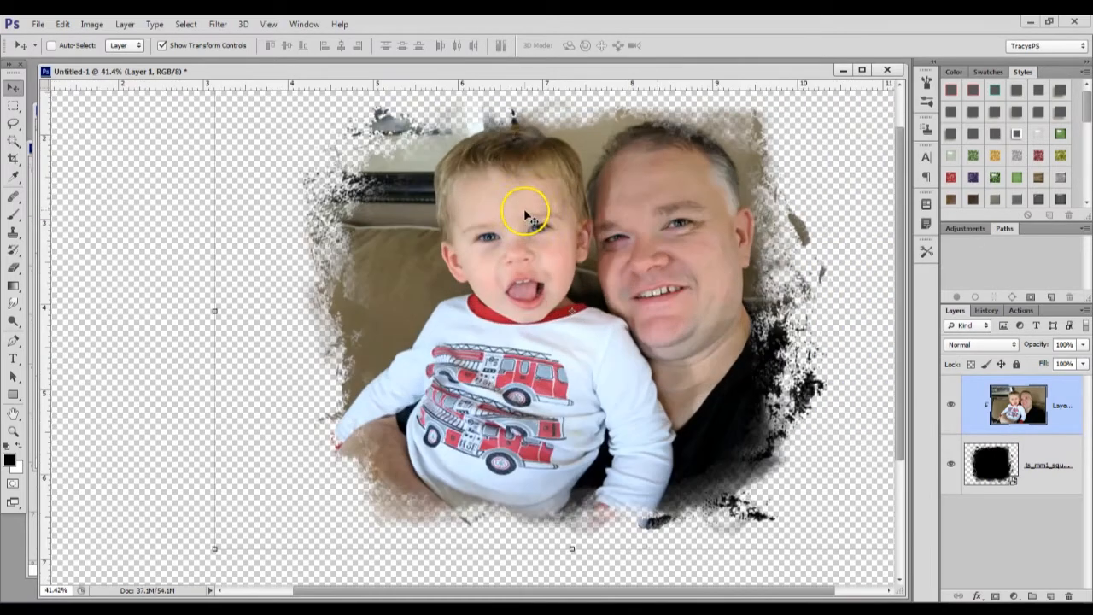
Compare the masked photo with the layout guide, return to the mask document, and duplicate the clipped photo layer
{"action": "scroll", "coordinate": [651, 210], "scroll_direction": "down", "scroll_amount": 5}
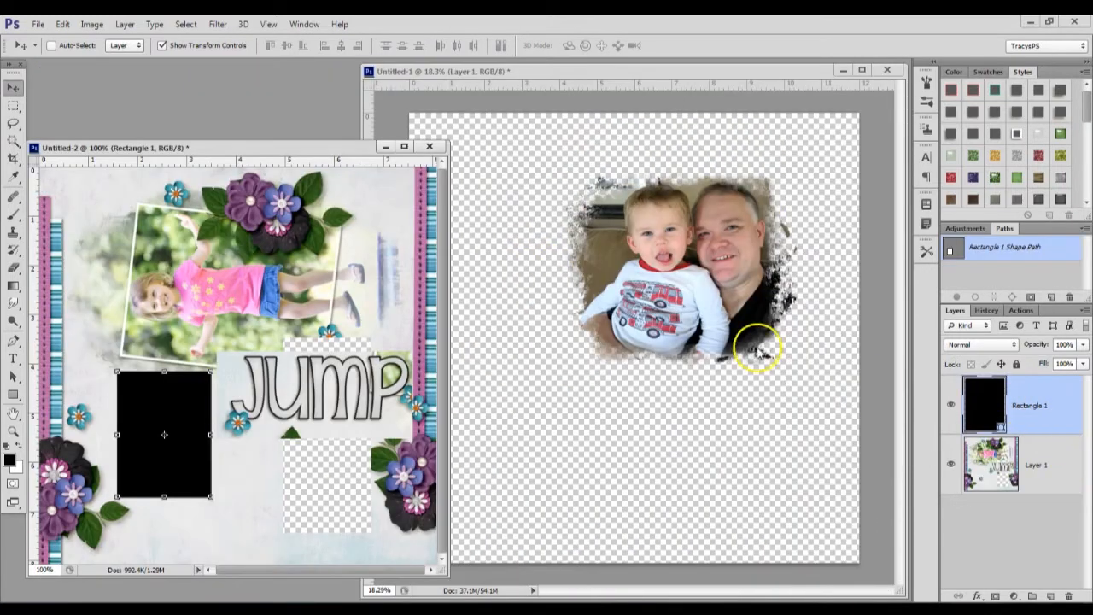
{"action": "left_click", "coordinate": [758, 343]}
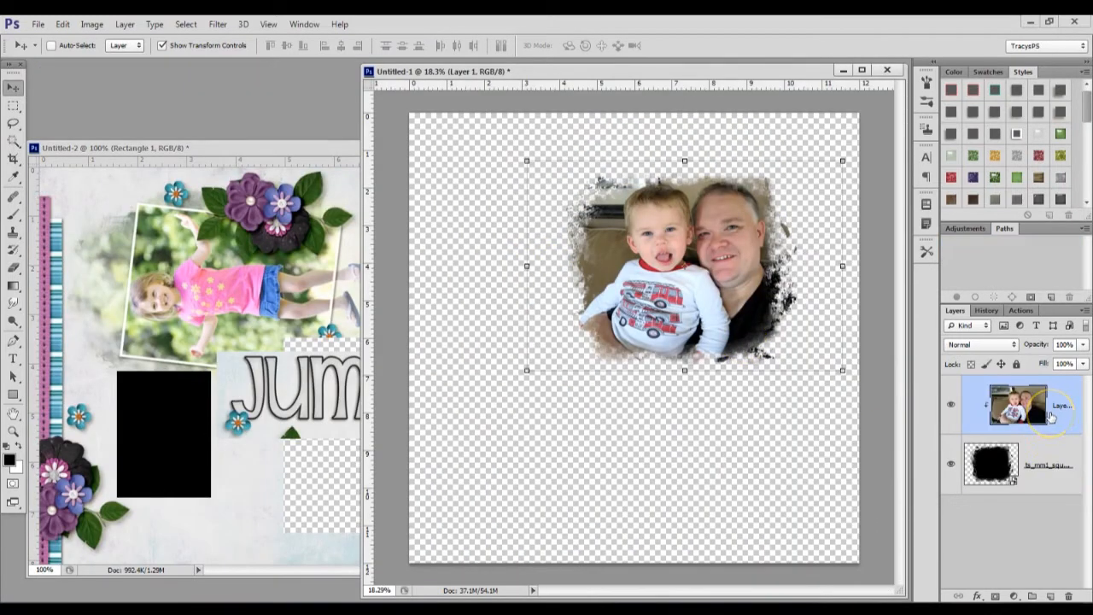
{"action": "key", "text": "ctrl+j"}
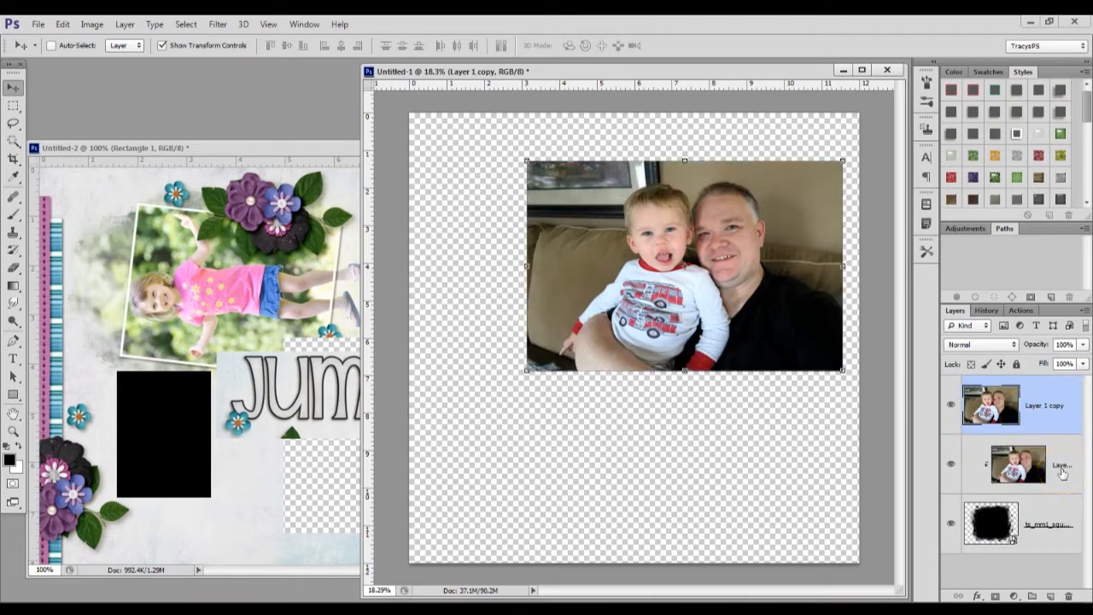
Add a new layer between the two photo layers and draw a black rectangle over the area of the two faces
{"action": "left_click", "coordinate": [1052, 464]}
{"action": "left_click", "coordinate": [1050, 596]}
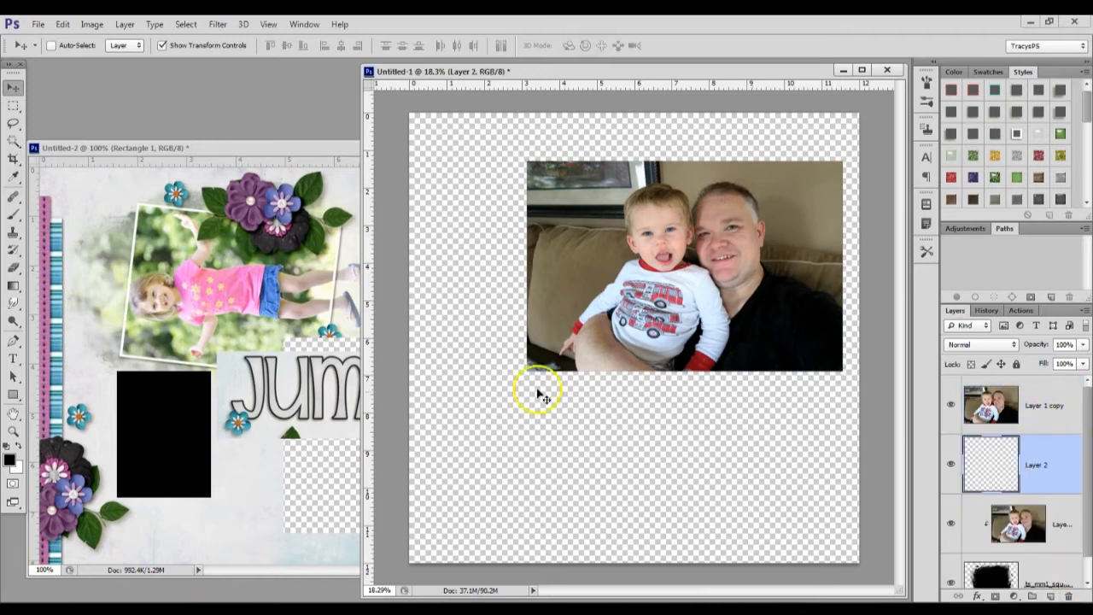
{"action": "left_click", "coordinate": [12, 394]}
{"action": "left_click_drag", "start_coordinate": [592, 178], "coordinate": [786, 368]}
{"action": "key", "text": "v"}
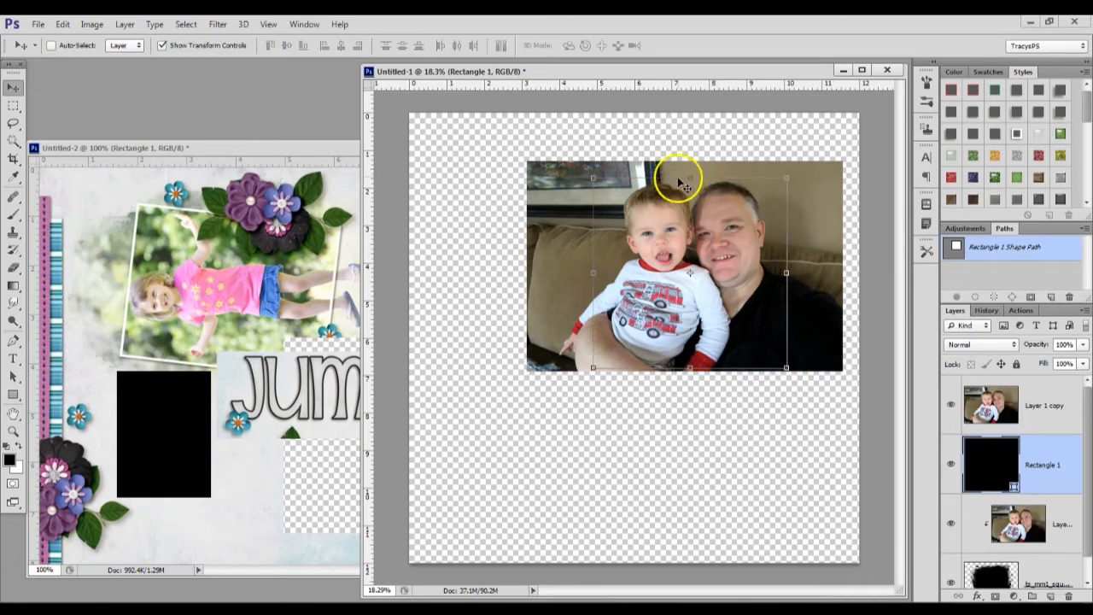
Stretch the rectangle to 107.41% width and 102.49% height, and clip the top photo copy to it
{"action": "left_click_drag", "start_coordinate": [688, 175], "coordinate": [689, 170]}
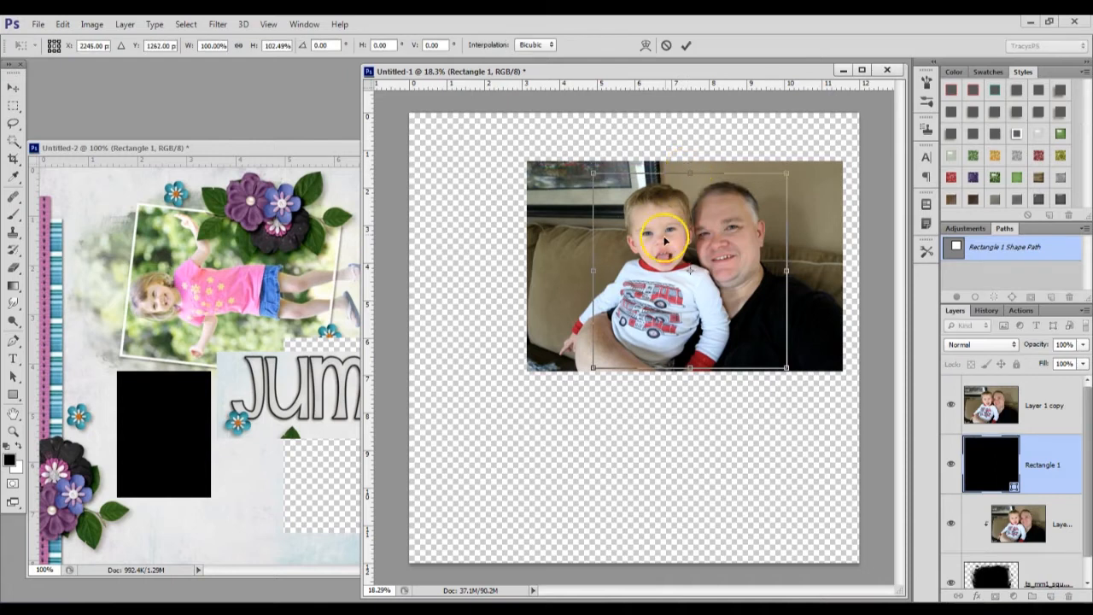
{"action": "left_click_drag", "start_coordinate": [588, 279], "coordinate": [573, 270]}
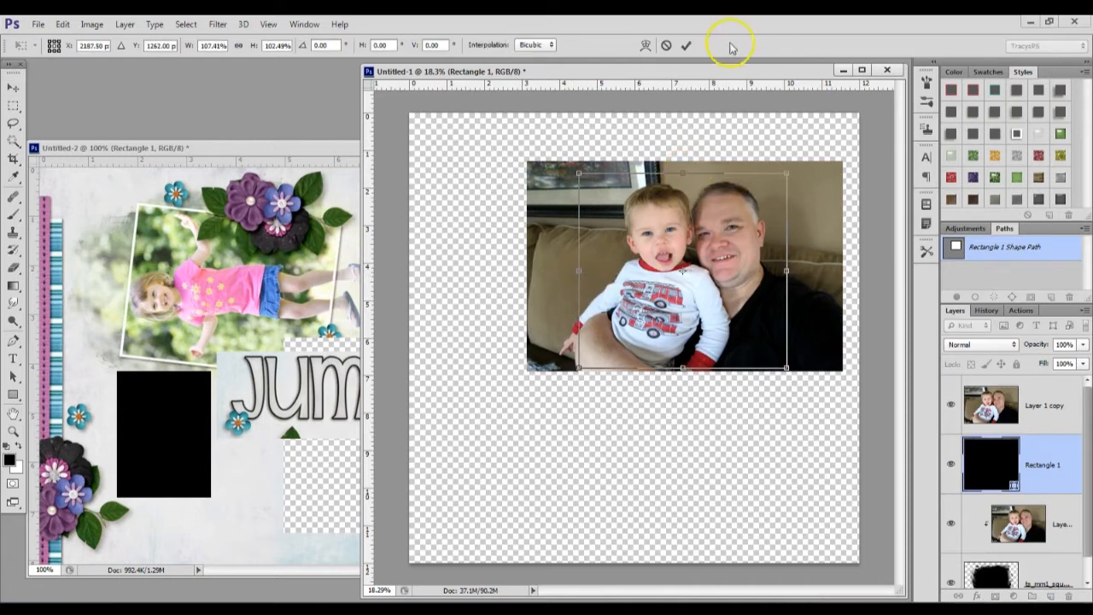
{"action": "left_click", "coordinate": [687, 47]}
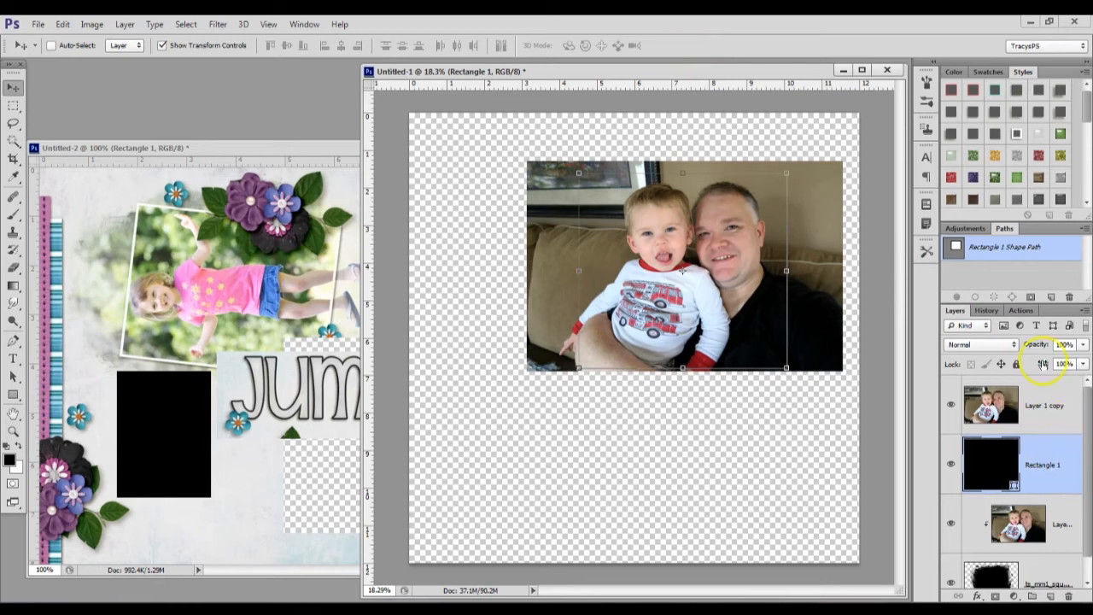
{"action": "left_click", "coordinate": [1042, 435], "text": "alt"}
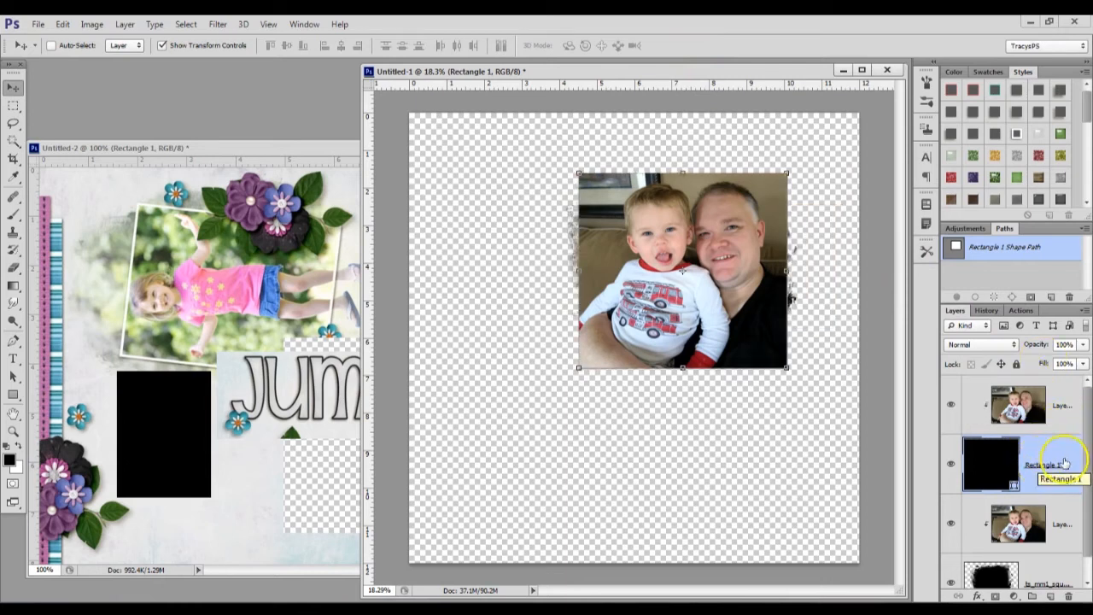
{"action": "left_click", "coordinate": [1049, 483]}
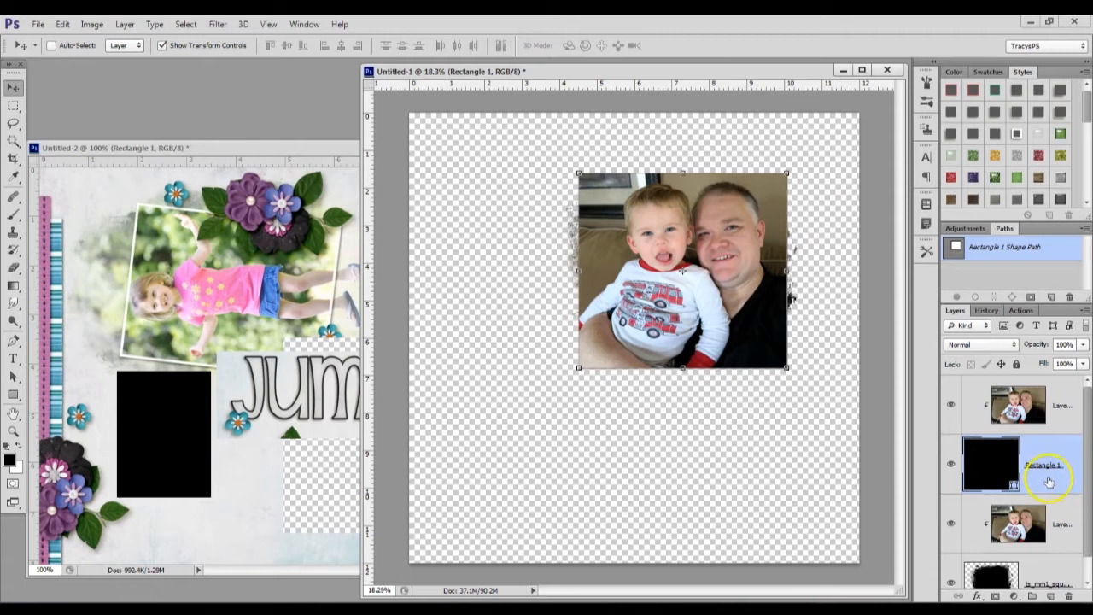
Shrink the rectangle to 82.66% width and 75.19% height so the masked photo's rough edges extend beyond it
{"action": "left_click", "coordinate": [787, 173]}
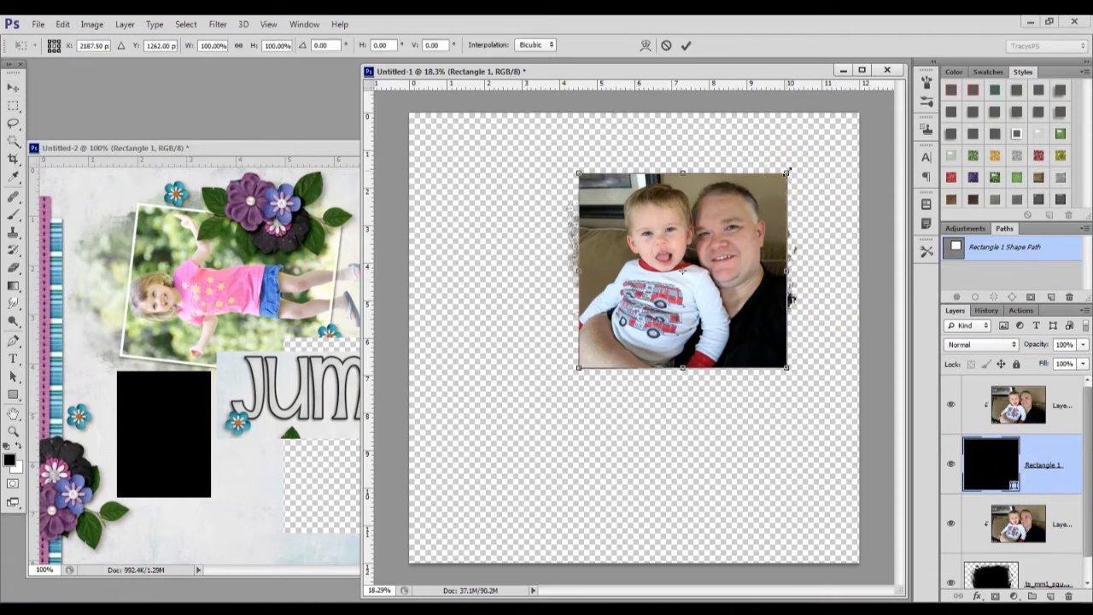
{"action": "left_click_drag", "start_coordinate": [787, 173], "coordinate": [775, 190]}
{"action": "left_click_drag", "start_coordinate": [579, 367], "coordinate": [595, 334]}
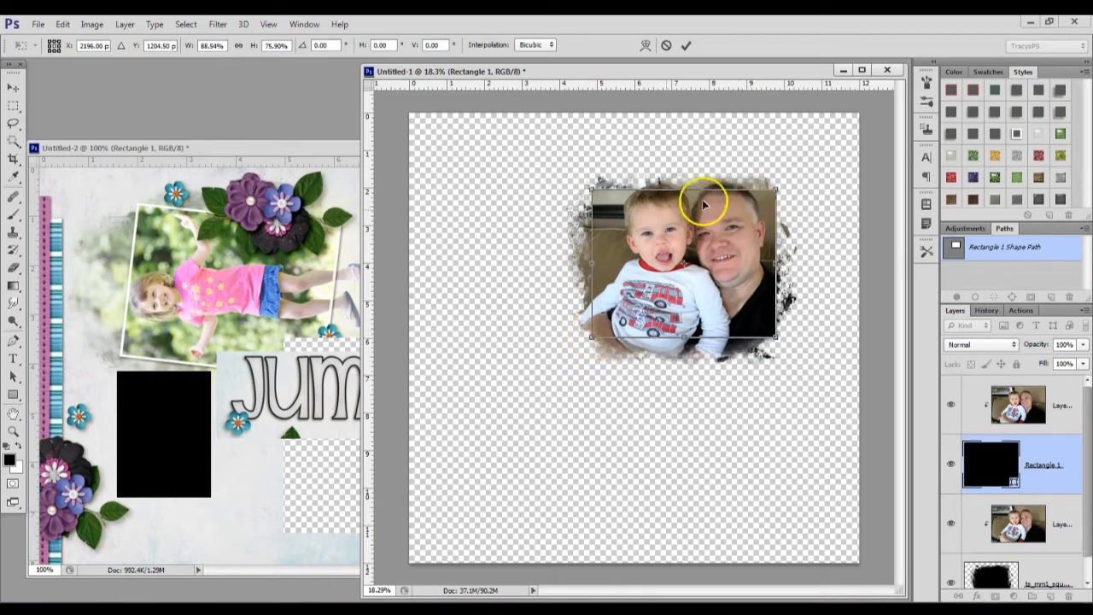
{"action": "left_click_drag", "start_coordinate": [591, 336], "coordinate": [596, 329]}
{"action": "left_click_drag", "start_coordinate": [685, 326], "coordinate": [686, 336]}
{"action": "left_click_drag", "start_coordinate": [775, 261], "coordinate": [769, 261]}
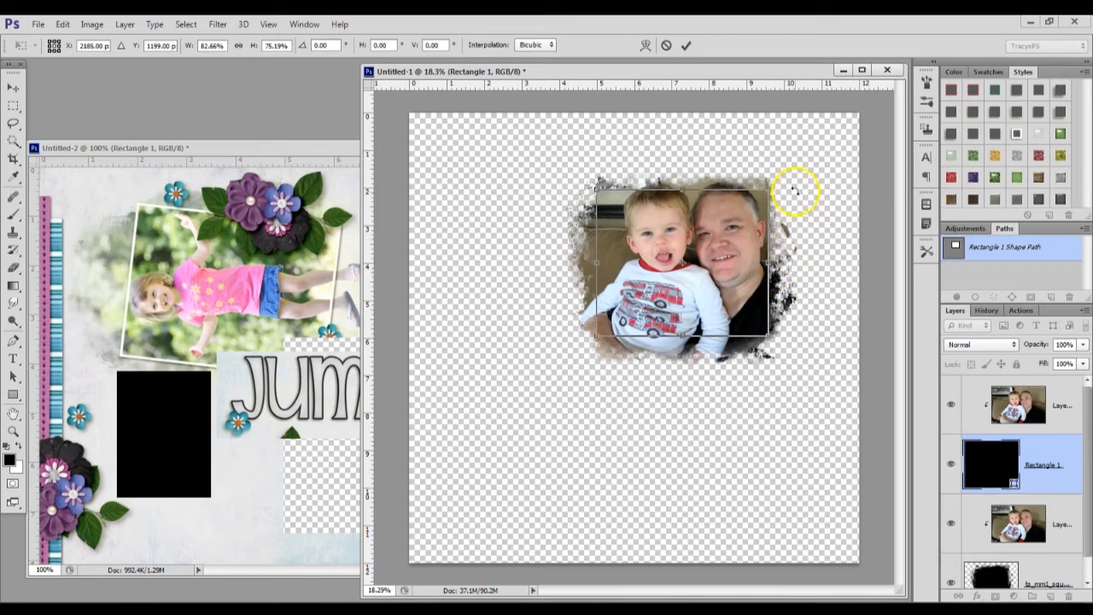
{"action": "left_click", "coordinate": [686, 44]}
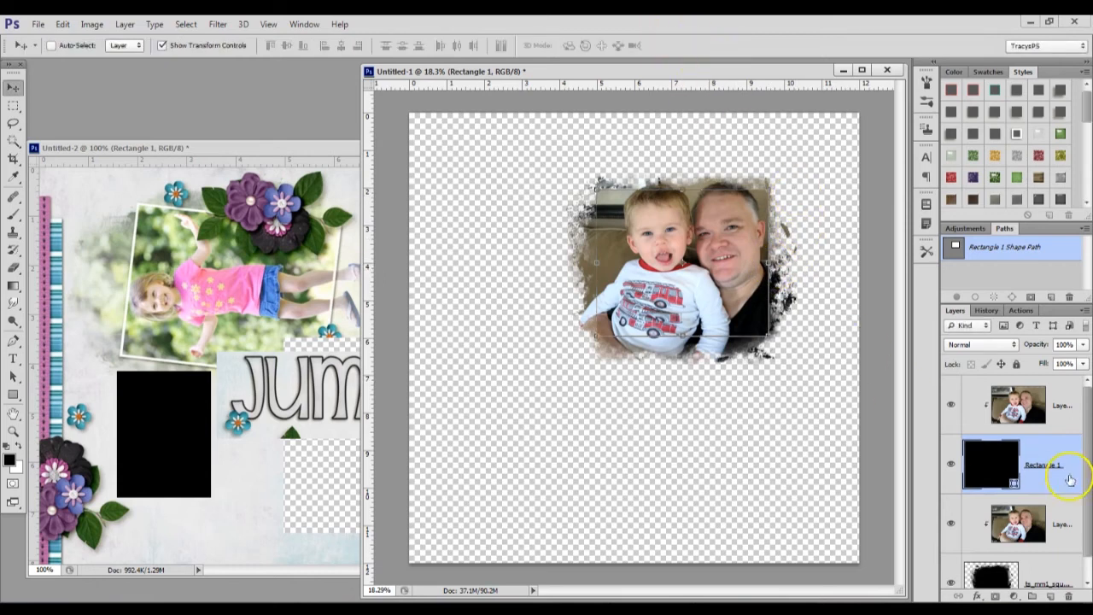
Scale the two clipped photo layers together to about 94% within their masks
{"action": "left_click", "coordinate": [1074, 404]}
{"action": "left_click", "coordinate": [1052, 519], "text": "ctrl"}
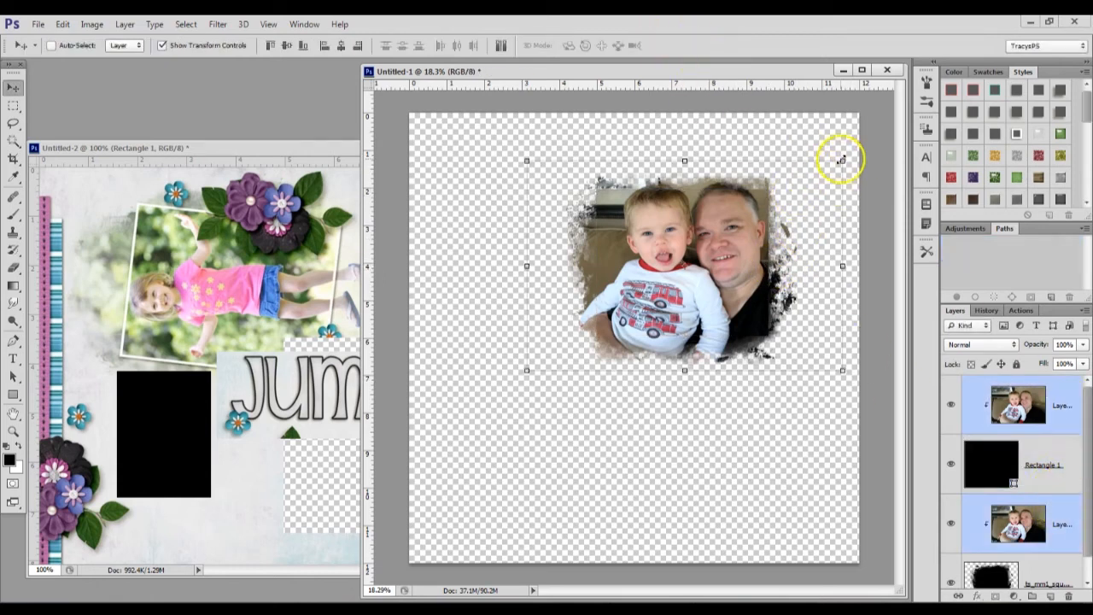
{"action": "left_click", "coordinate": [841, 160]}
{"action": "left_click_drag", "start_coordinate": [841, 160], "coordinate": [830, 167]}
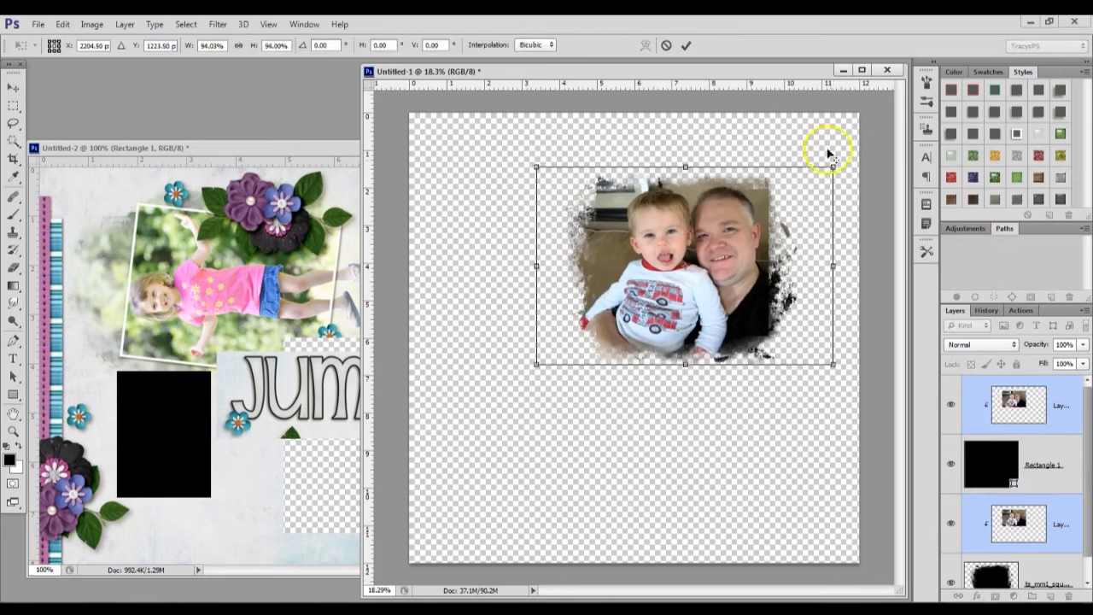
{"action": "left_click", "coordinate": [687, 44]}
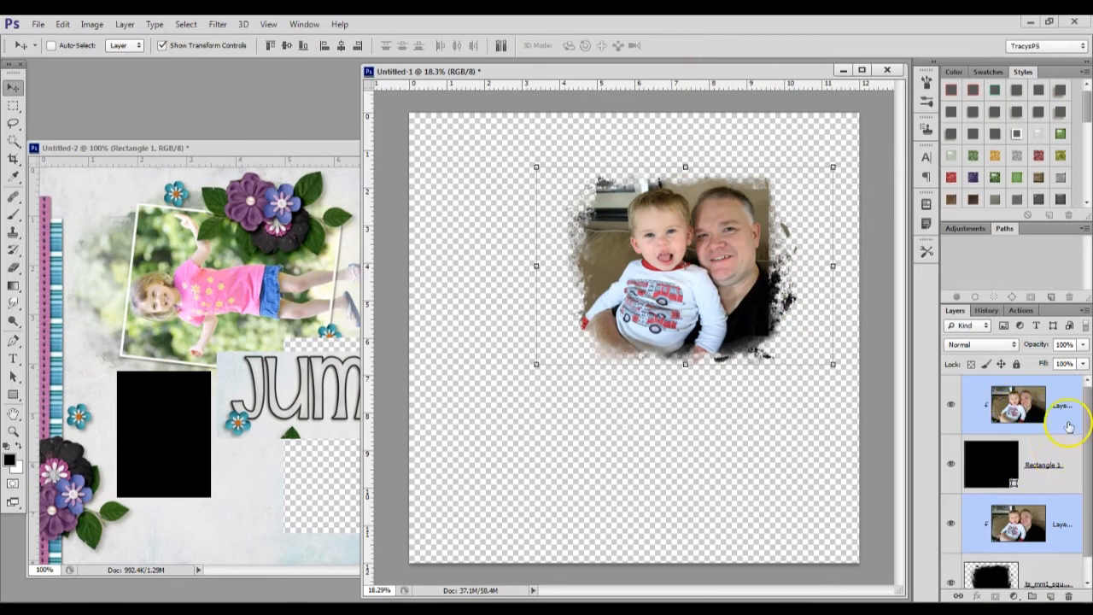
Apply a white border style to the rectangle and tilt all four photo and mask layers together slightly clockwise
{"action": "left_click", "coordinate": [1065, 440]}
{"action": "left_click", "coordinate": [1016, 134]}
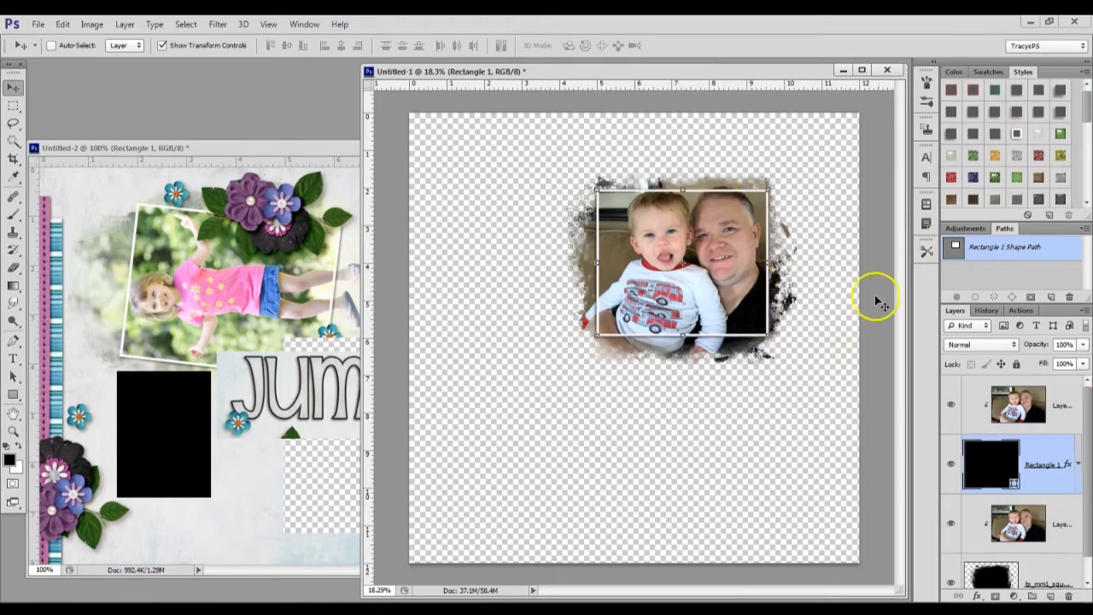
{"action": "left_click", "coordinate": [1071, 413]}
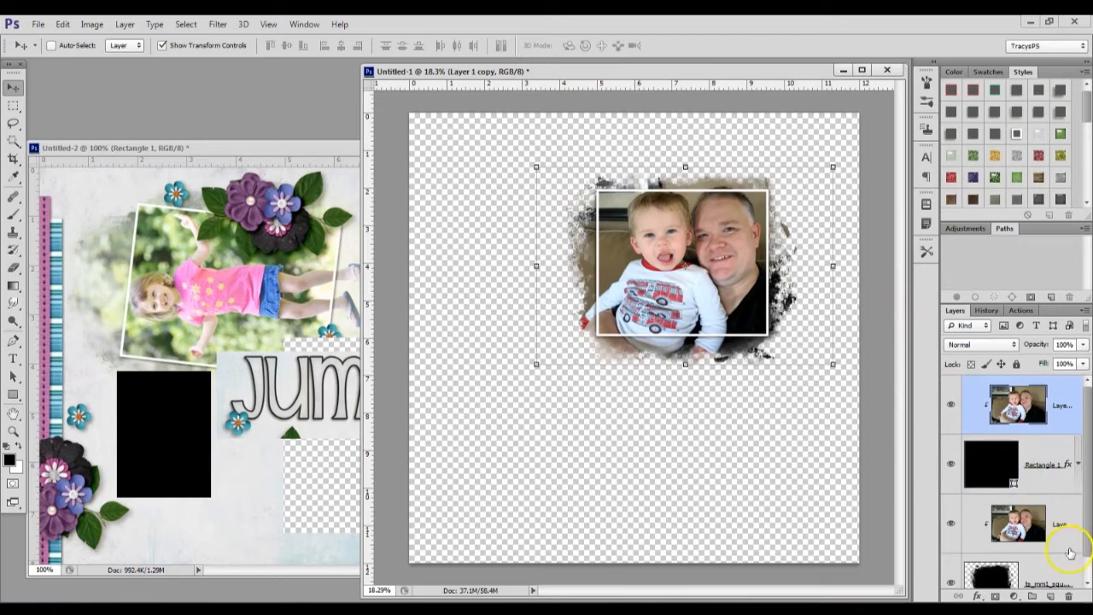
{"action": "left_click", "coordinate": [1050, 577], "text": "shift"}
{"action": "left_click", "coordinate": [835, 168]}
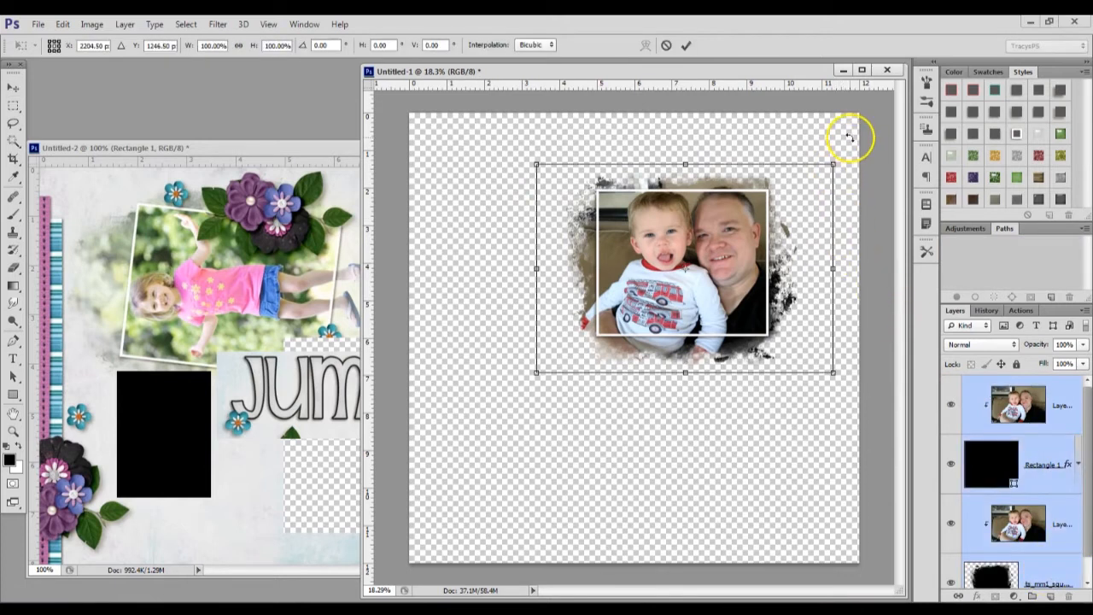
{"action": "left_click_drag", "start_coordinate": [851, 139], "coordinate": [853, 150]}
{"action": "left_click", "coordinate": [686, 47]}
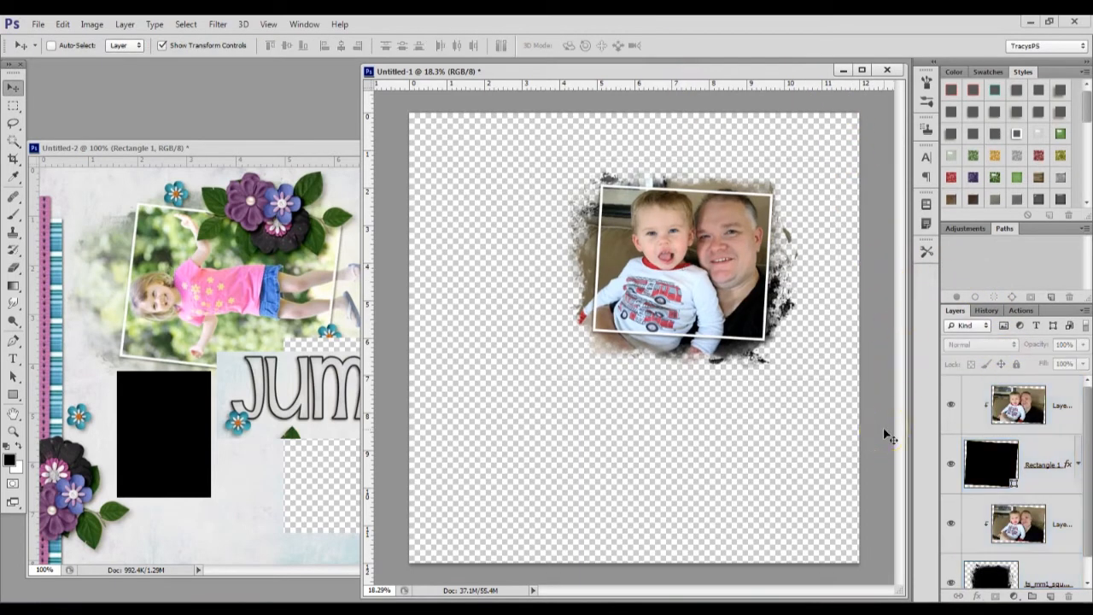
Open the ts_bluejeanboy_kit preview image from the Blue Jean Boy folder, examine the kit's contents, and close it
{"action": "left_click_drag", "start_coordinate": [667, 201], "coordinate": [663, 419]}
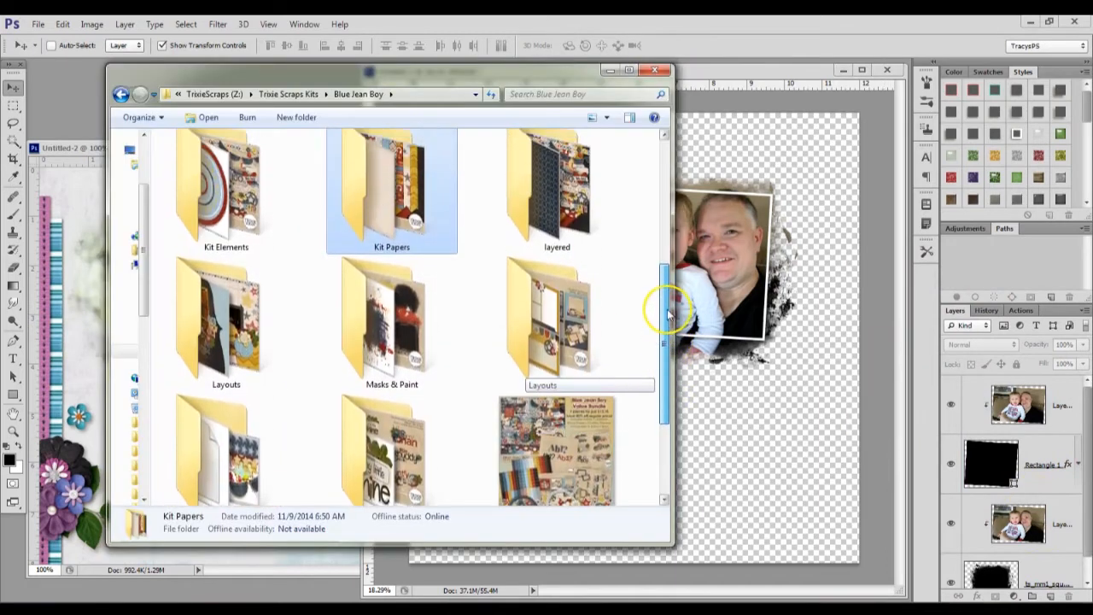
{"action": "left_click", "coordinate": [260, 444]}
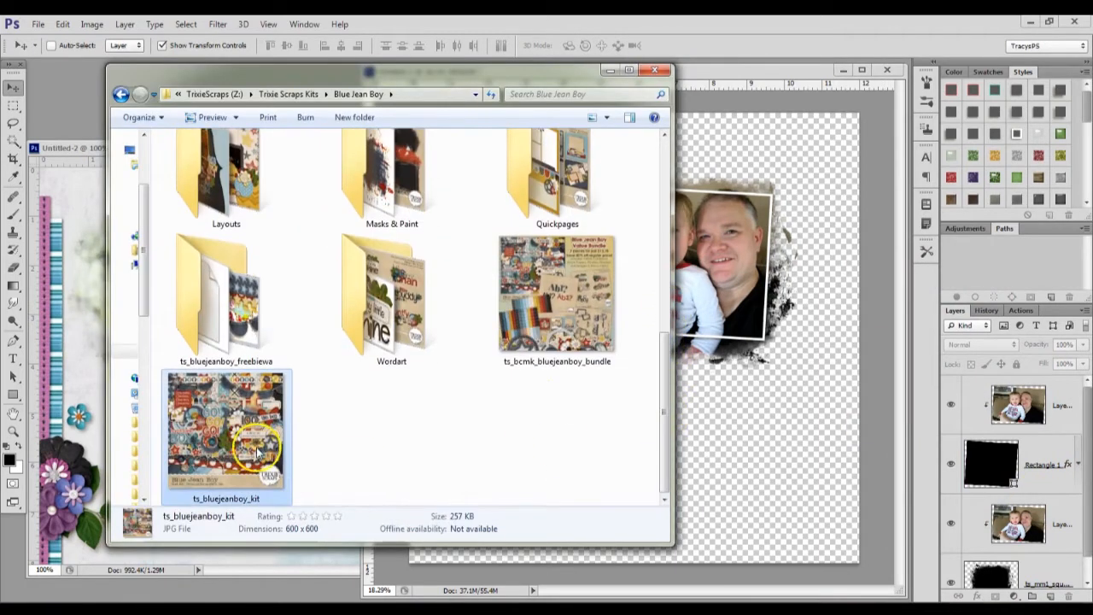
{"action": "left_click_drag", "start_coordinate": [261, 428], "coordinate": [74, 101]}
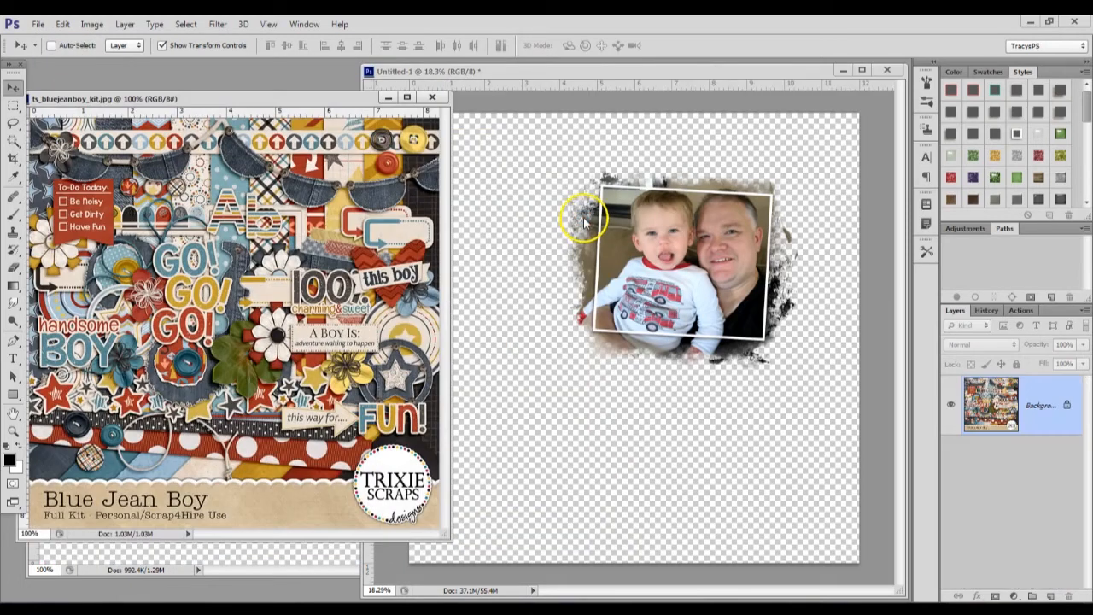
{"action": "left_click_drag", "start_coordinate": [307, 99], "coordinate": [368, 103]}
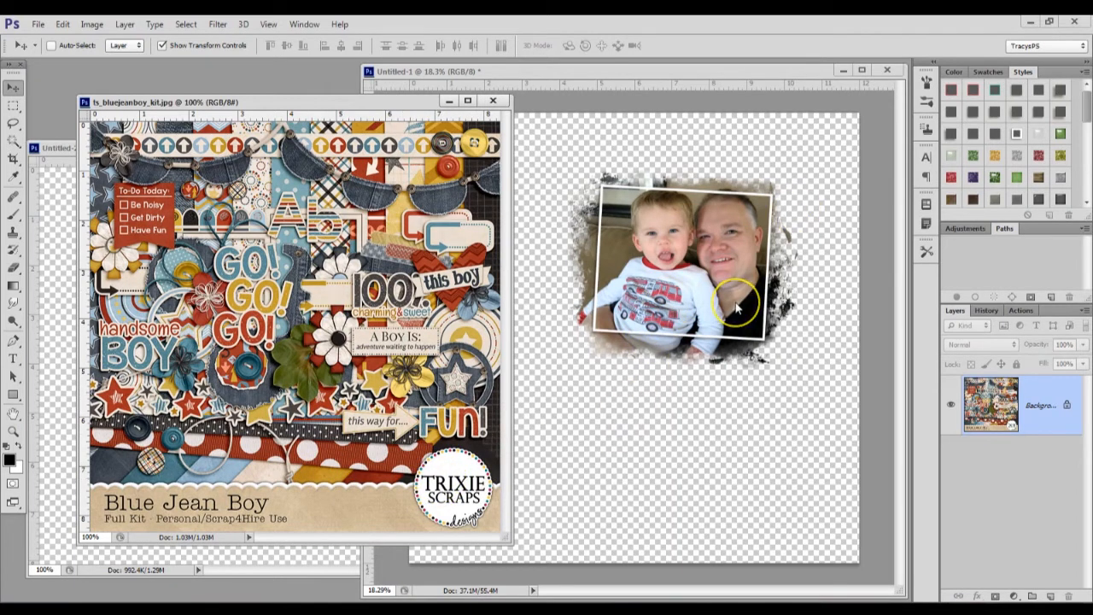
{"action": "left_click", "coordinate": [492, 102]}
Compare the Kit Papers with the layout guide, place ts_bluejeanboy_paper08 in the photo document, and move it beneath all other layers
{"action": "key", "text": "alt+Tab"}
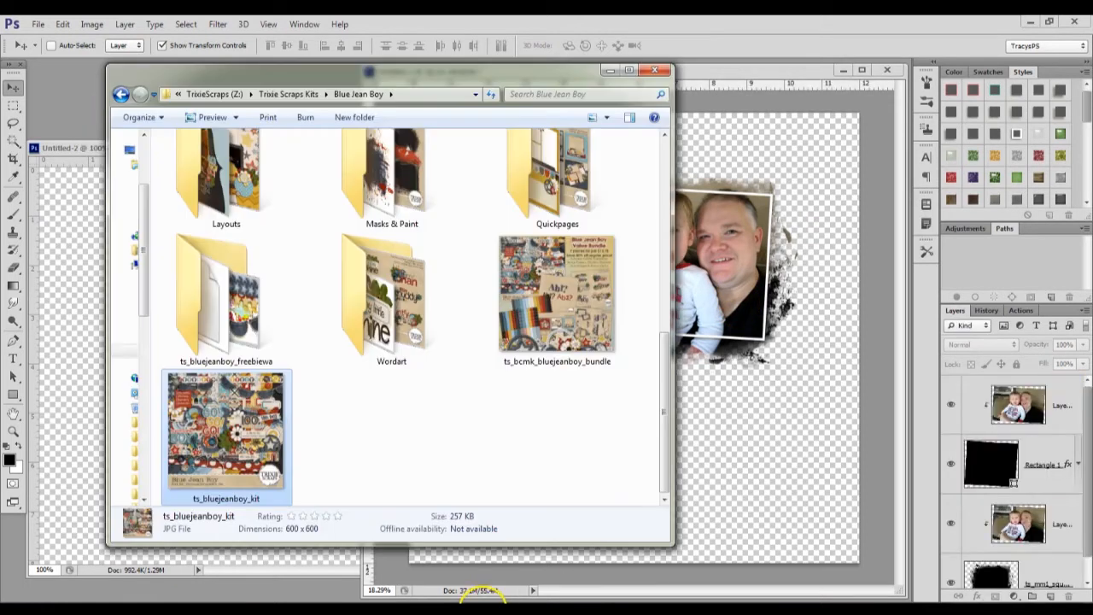
{"action": "left_click_drag", "start_coordinate": [659, 380], "coordinate": [666, 305]}
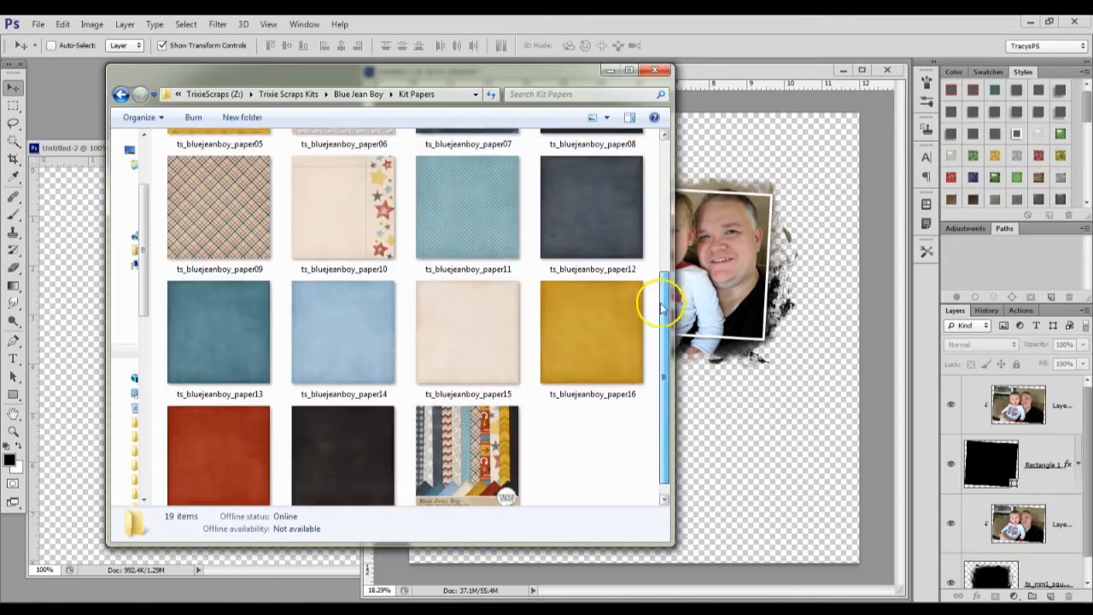
{"action": "scroll", "coordinate": [664, 333], "scroll_direction": "down", "scroll_amount": 1}
{"action": "left_click_drag", "start_coordinate": [662, 363], "coordinate": [668, 182]}
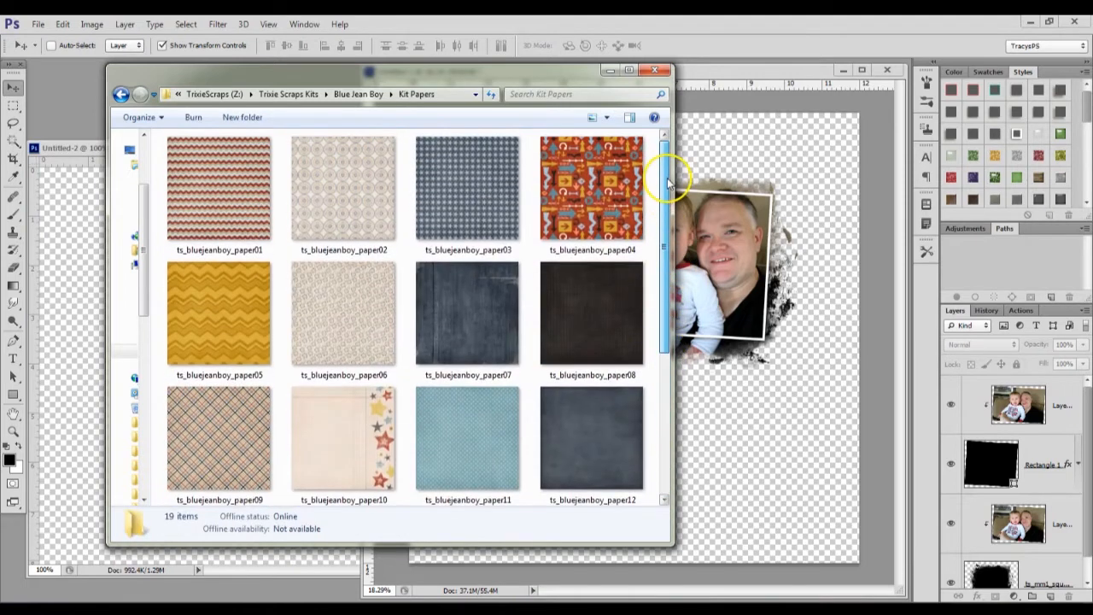
{"action": "left_click", "coordinate": [73, 196]}
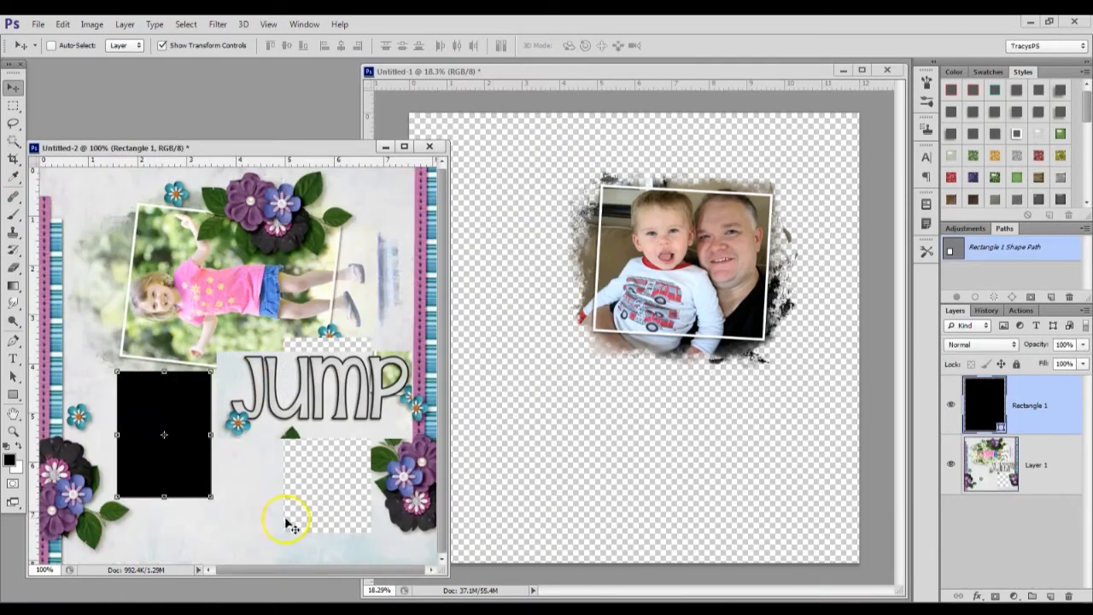
{"action": "key", "text": "alt+Tab"}
{"action": "left_click", "coordinate": [598, 342]}
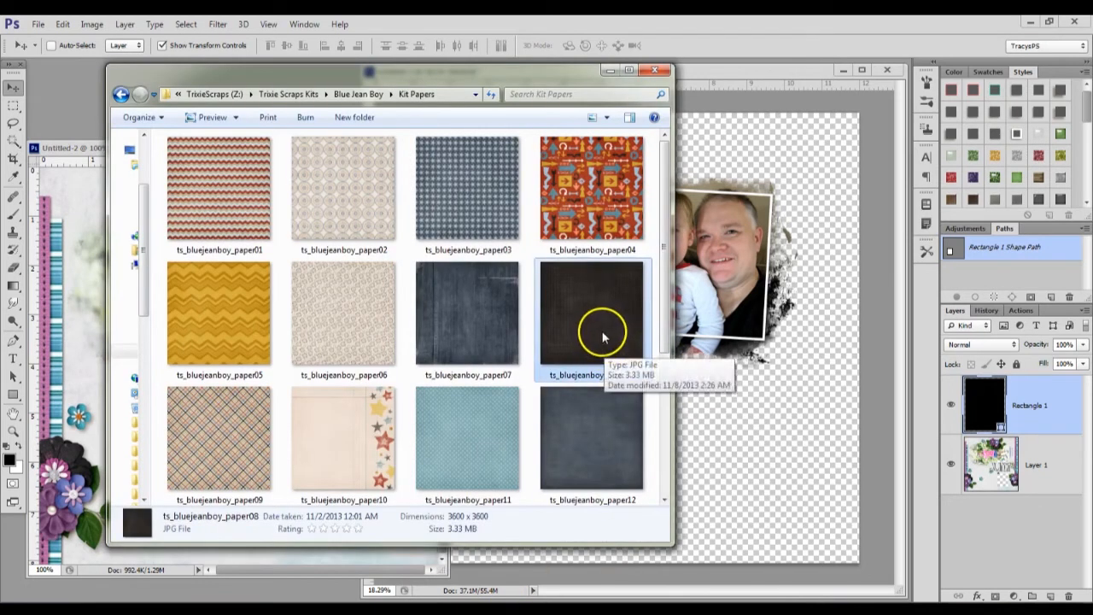
{"action": "left_click", "coordinate": [833, 465]}
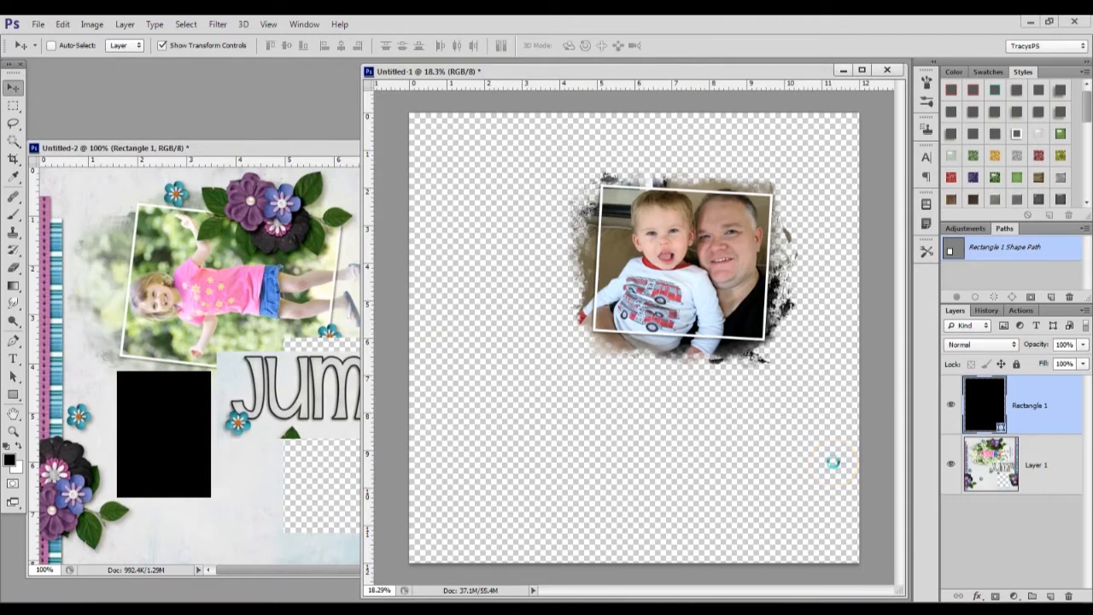
{"action": "left_click_drag", "start_coordinate": [833, 461], "coordinate": [833, 461]}
{"action": "left_click", "coordinate": [686, 45]}
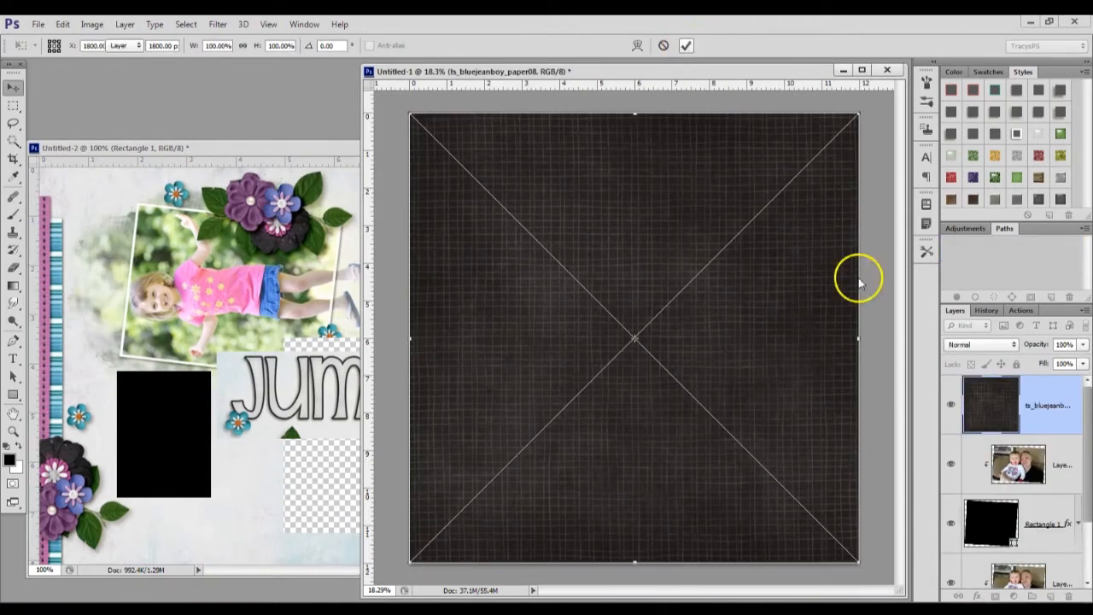
{"action": "left_click_drag", "start_coordinate": [1049, 417], "coordinate": [1041, 583]}
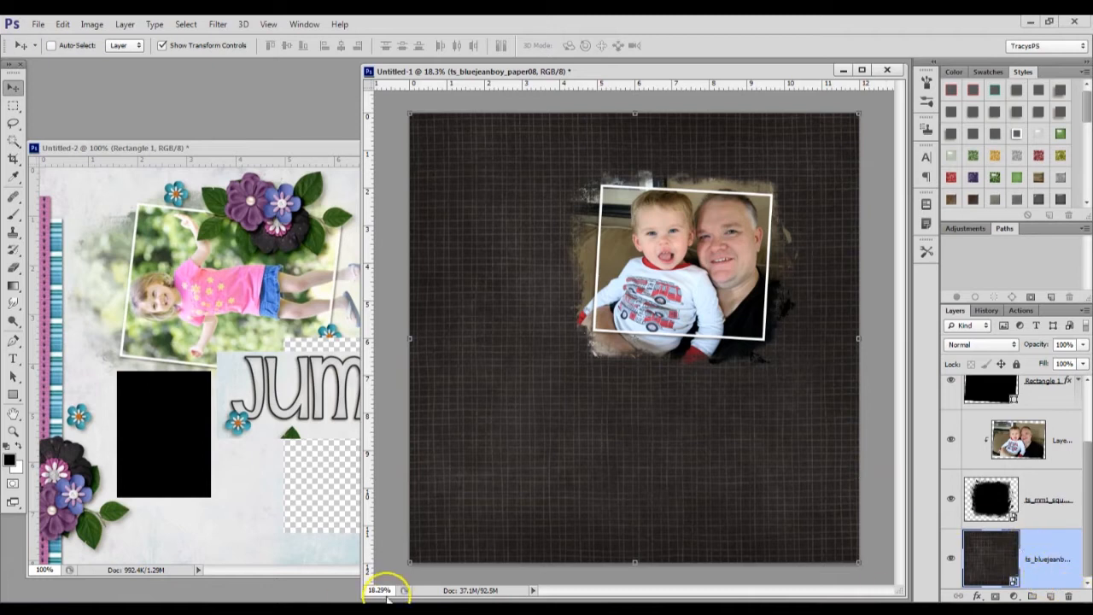
Place ts_bluejeanboy_paper15 from the Kit Papers folder directly above the dark background paper, beneath the photo mask
{"action": "left_click", "coordinate": [499, 612]}
{"action": "left_click_drag", "start_coordinate": [663, 248], "coordinate": [566, 395]}
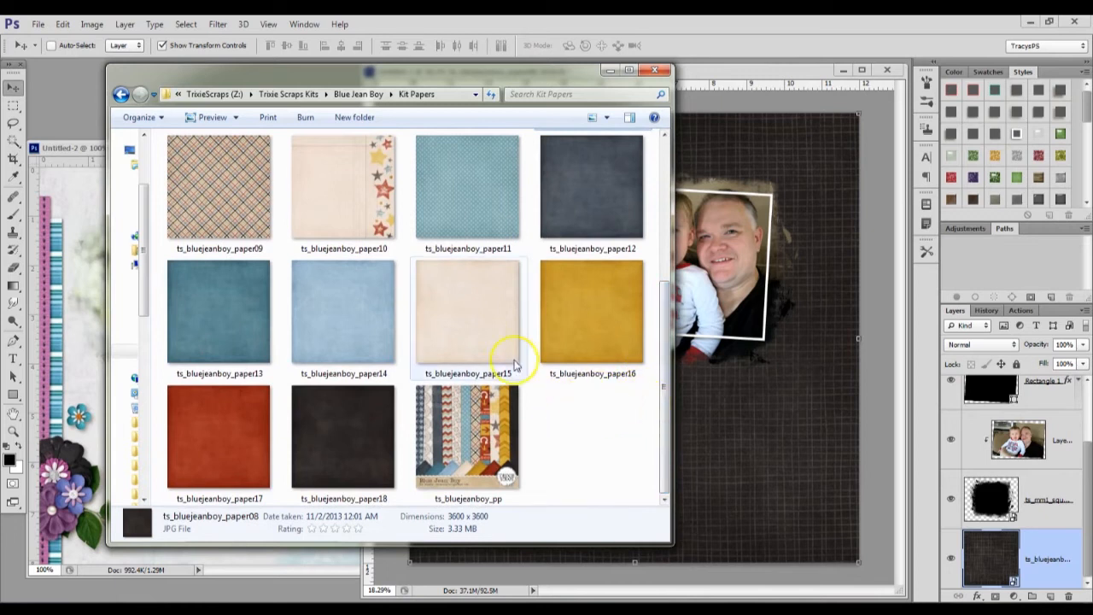
{"action": "left_click", "coordinate": [483, 333]}
{"action": "left_click", "coordinate": [739, 419]}
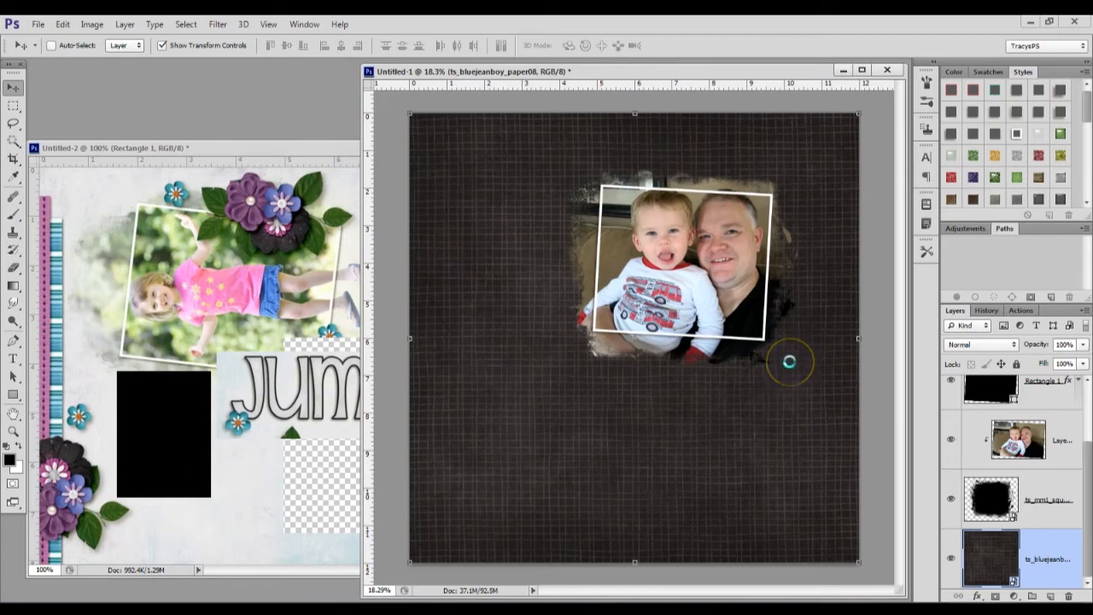
{"action": "left_click", "coordinate": [689, 47]}
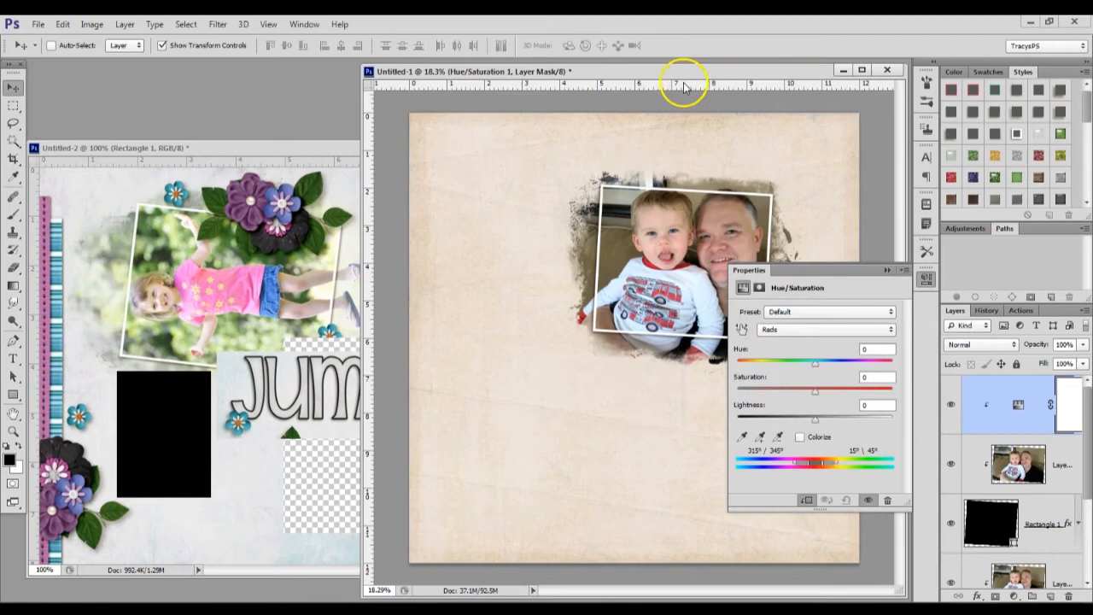
Clip a Hue/Saturation adjustment to the framed photo, sample the shirt's bluish tint, and reduce the saturation of the Cyans range
{"action": "left_click_drag", "start_coordinate": [668, 71], "coordinate": [551, 75]}
{"action": "scroll", "coordinate": [586, 252], "scroll_direction": "up", "scroll_amount": 4}
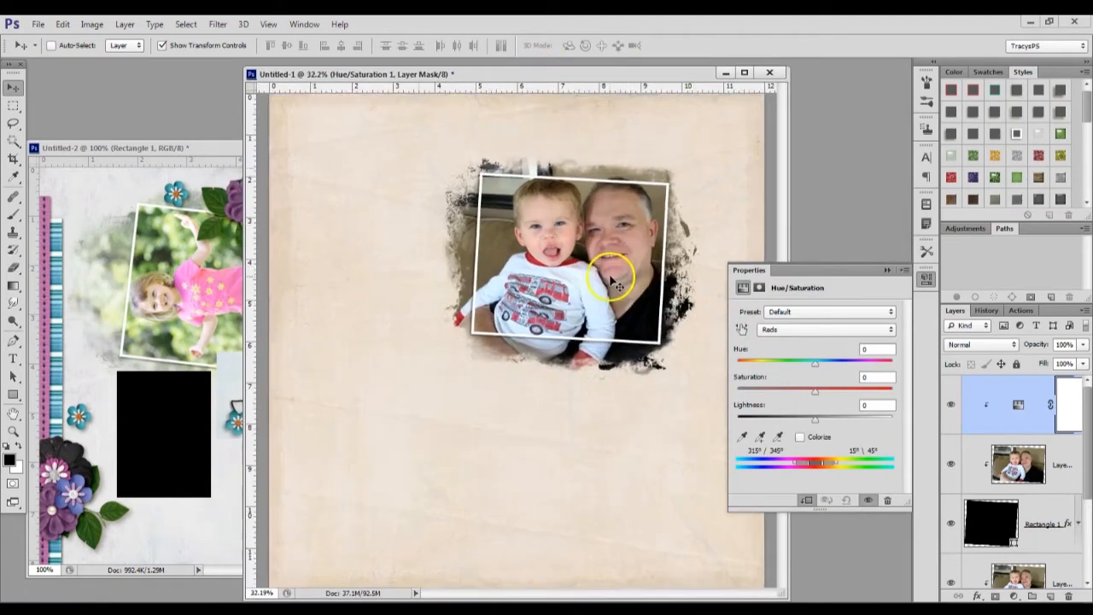
{"action": "scroll", "coordinate": [553, 295], "scroll_direction": "down", "scroll_amount": 1}
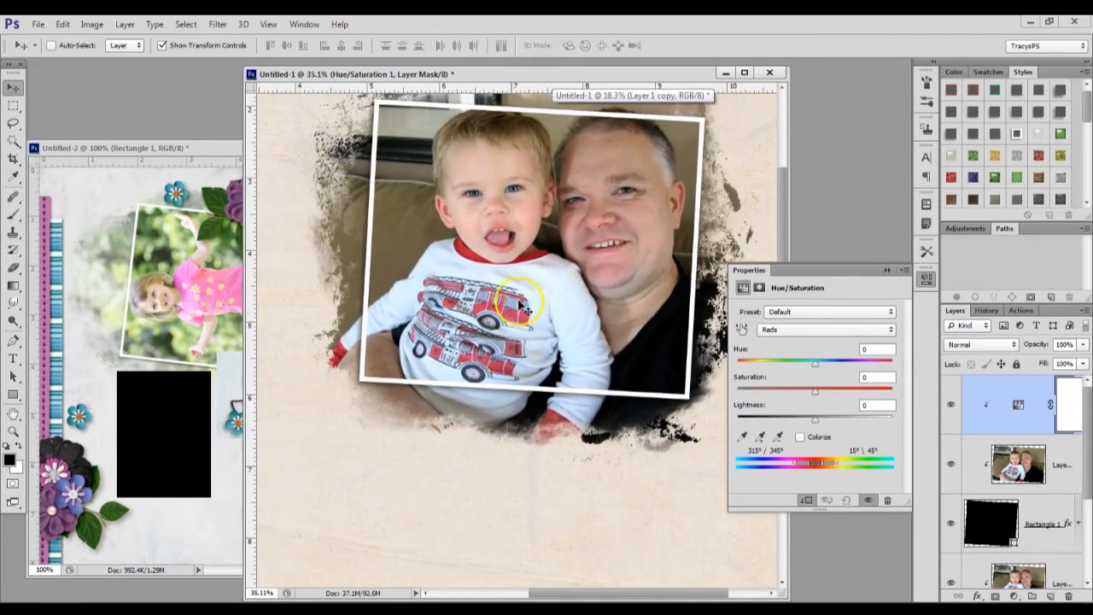
{"action": "scroll", "coordinate": [552, 293], "scroll_direction": "down", "scroll_amount": 1}
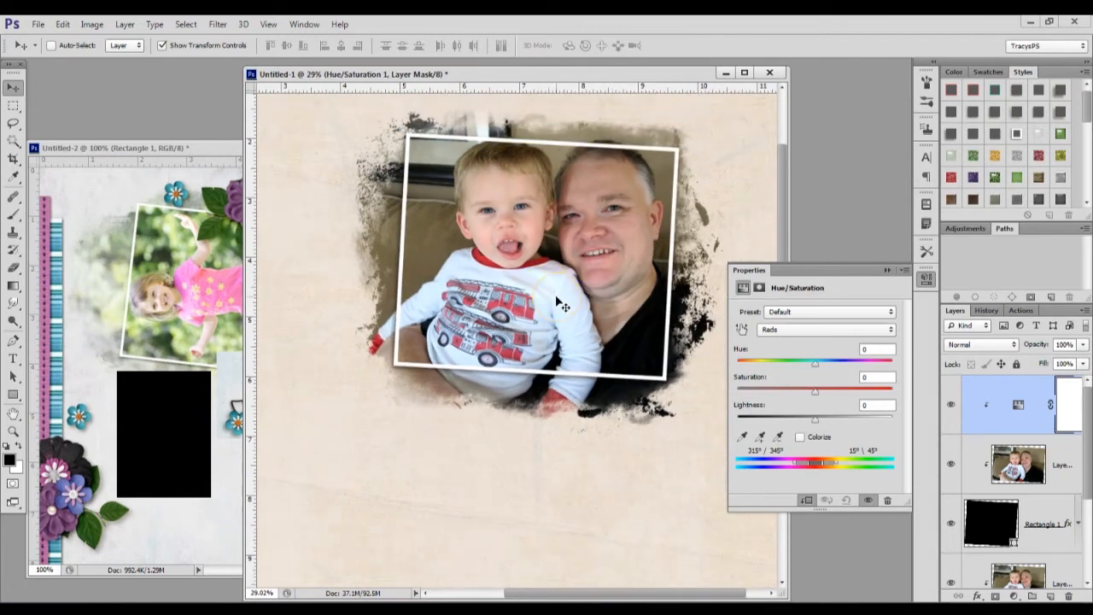
{"action": "left_click", "coordinate": [339, 181]}
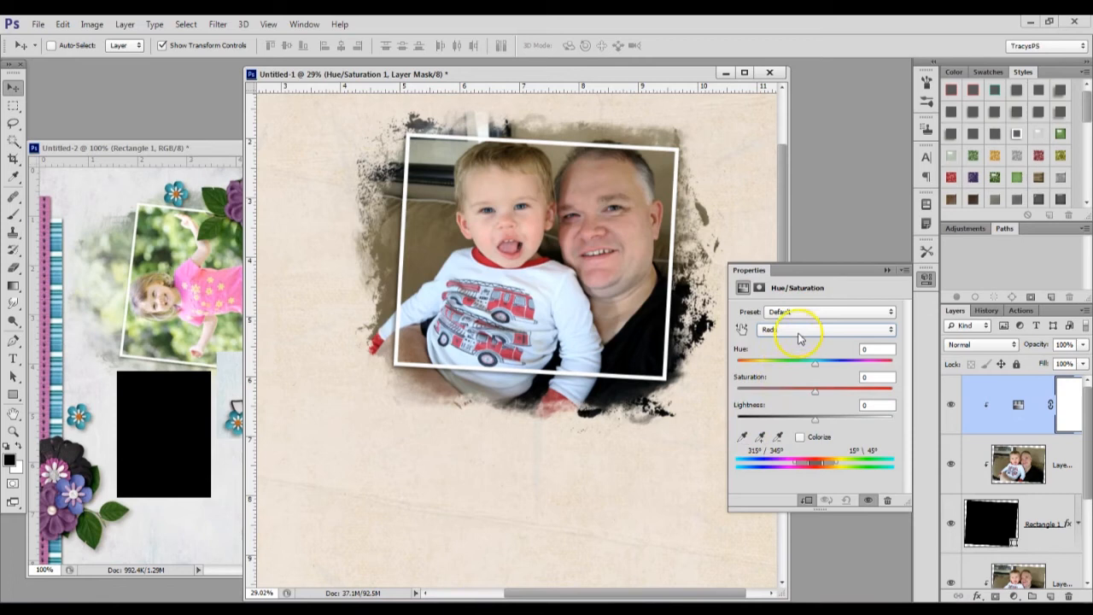
{"action": "left_click", "coordinate": [742, 437]}
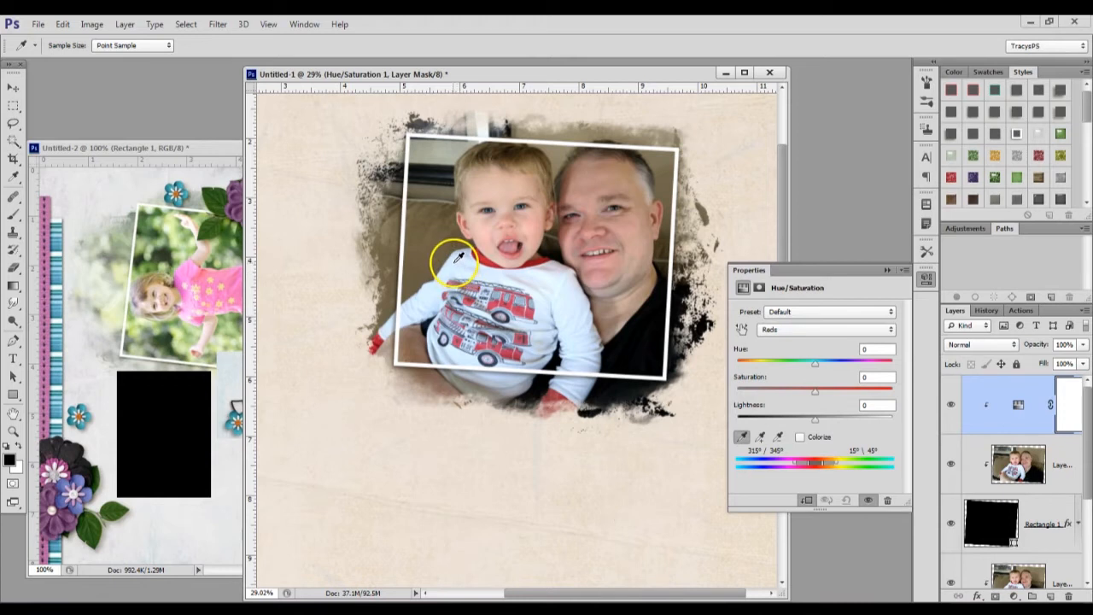
{"action": "left_click", "coordinate": [455, 257]}
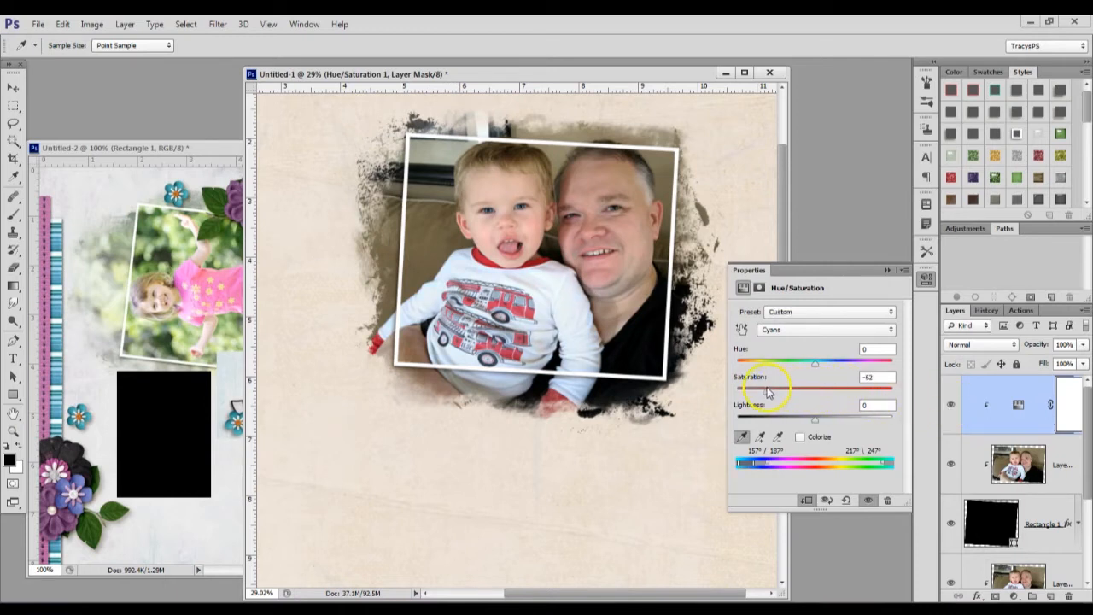
{"action": "mouse_move", "coordinate": [753, 390]}
{"action": "left_mouse_down"}
{"action": "mouse_move", "coordinate": [786, 390]}
{"action": "mouse_move", "coordinate": [759, 390]}
{"action": "mouse_move", "coordinate": [754, 401]}
{"action": "mouse_move", "coordinate": [772, 402]}
{"action": "mouse_move", "coordinate": [762, 407]}
{"action": "left_mouse_up"}
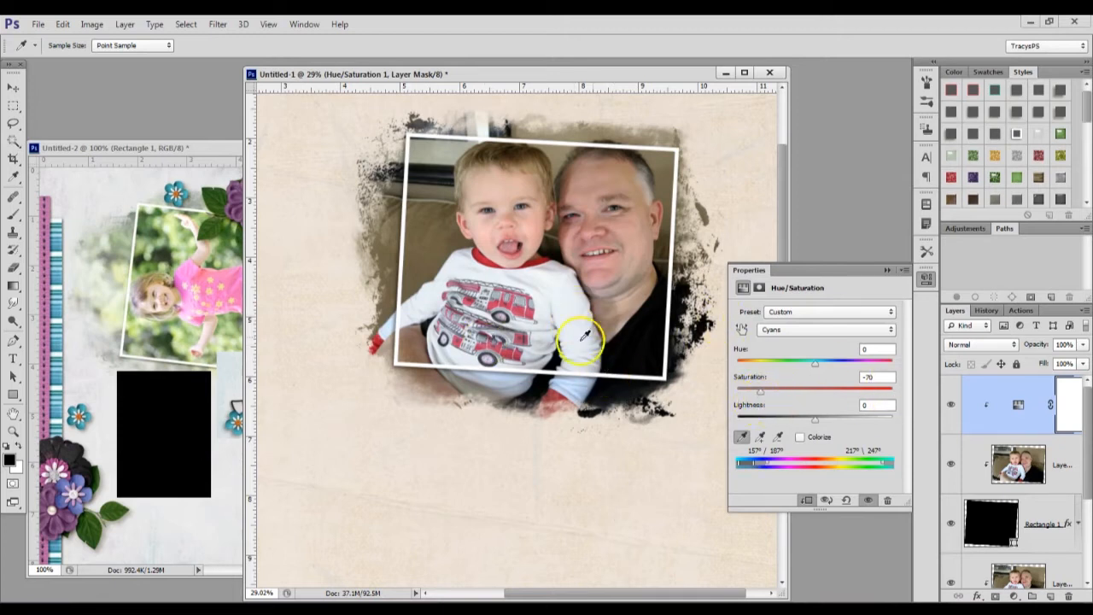
{"action": "left_click", "coordinate": [886, 269]}
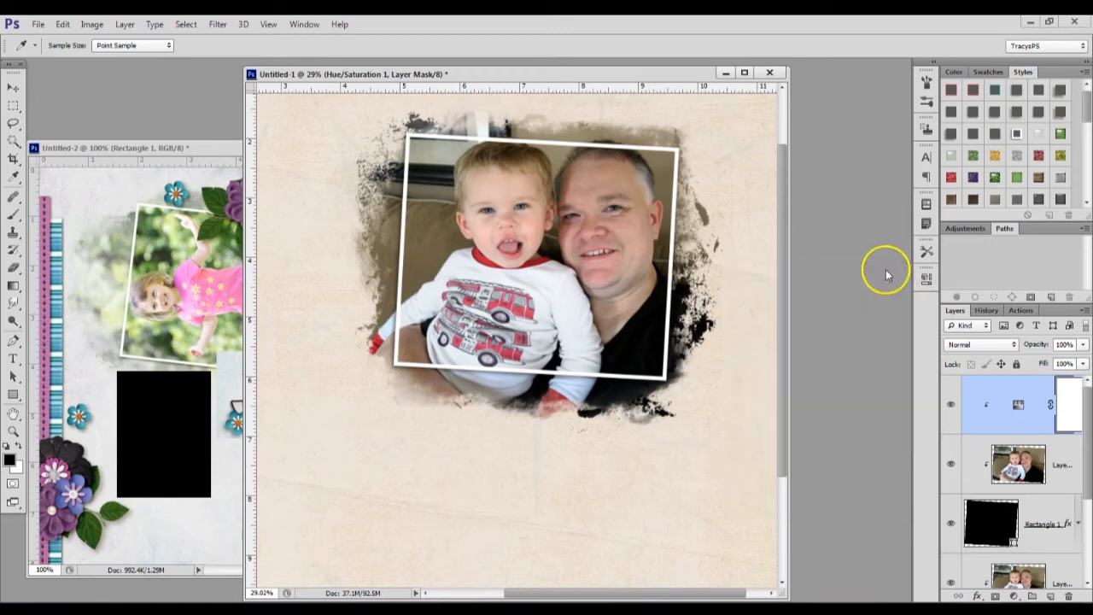
Compare the photo with and without the Hue/Saturation adjustment, then duplicate the adjustment and clip the copy above the lower masked photo
{"action": "left_click", "coordinate": [950, 407]}
{"action": "left_click", "coordinate": [950, 406]}
{"action": "left_click", "coordinate": [1031, 384]}
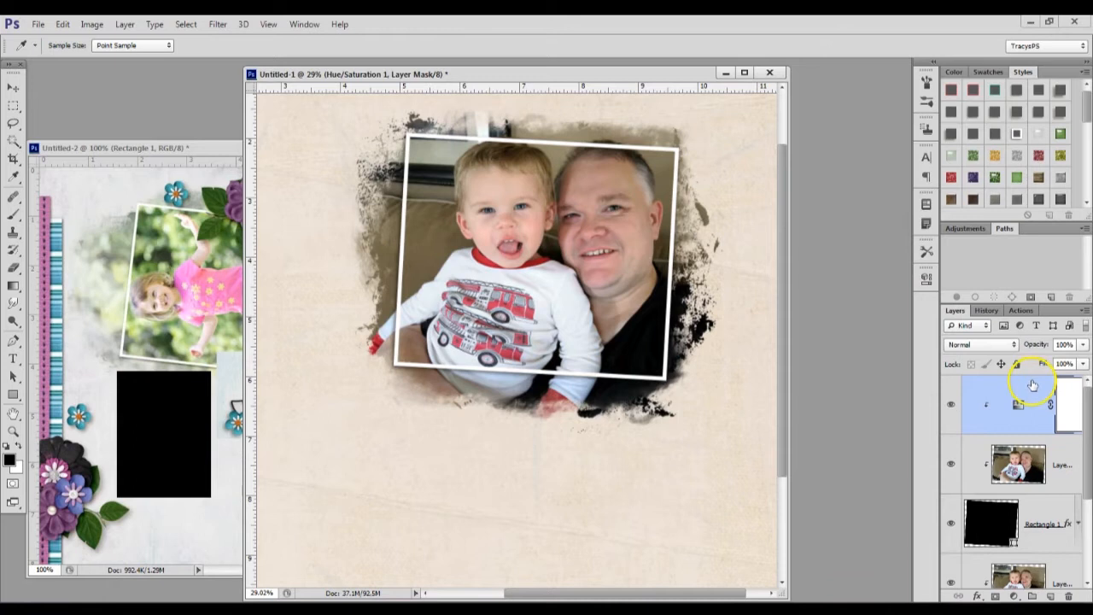
{"action": "left_click_drag", "start_coordinate": [1032, 388], "coordinate": [1022, 544]}
{"action": "scroll", "coordinate": [1058, 486], "scroll_direction": "down", "scroll_amount": 3}
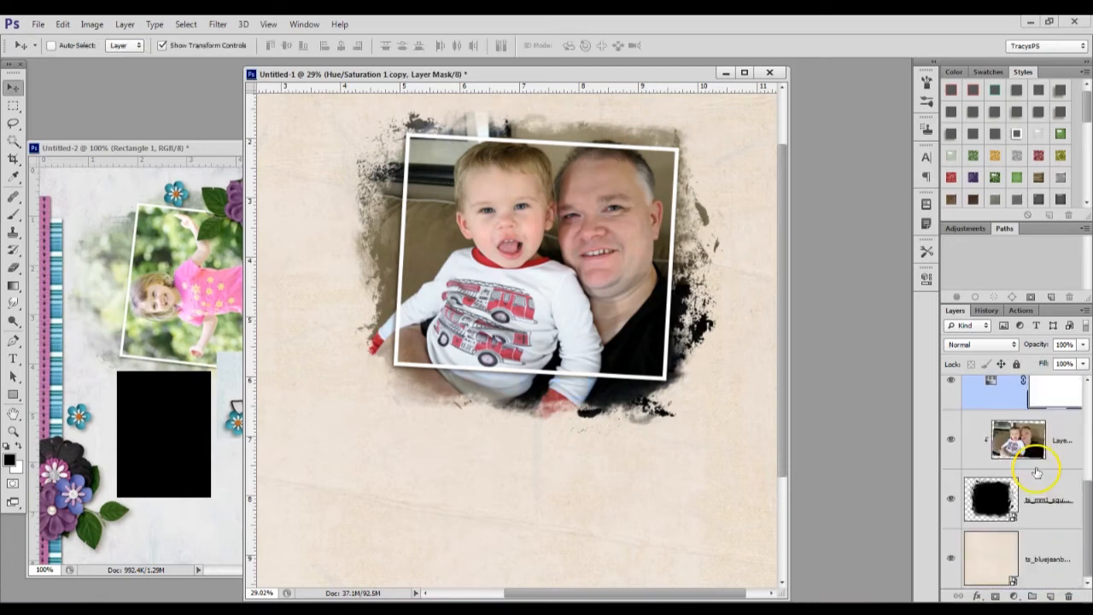
{"action": "left_click", "coordinate": [1022, 401], "text": "alt"}
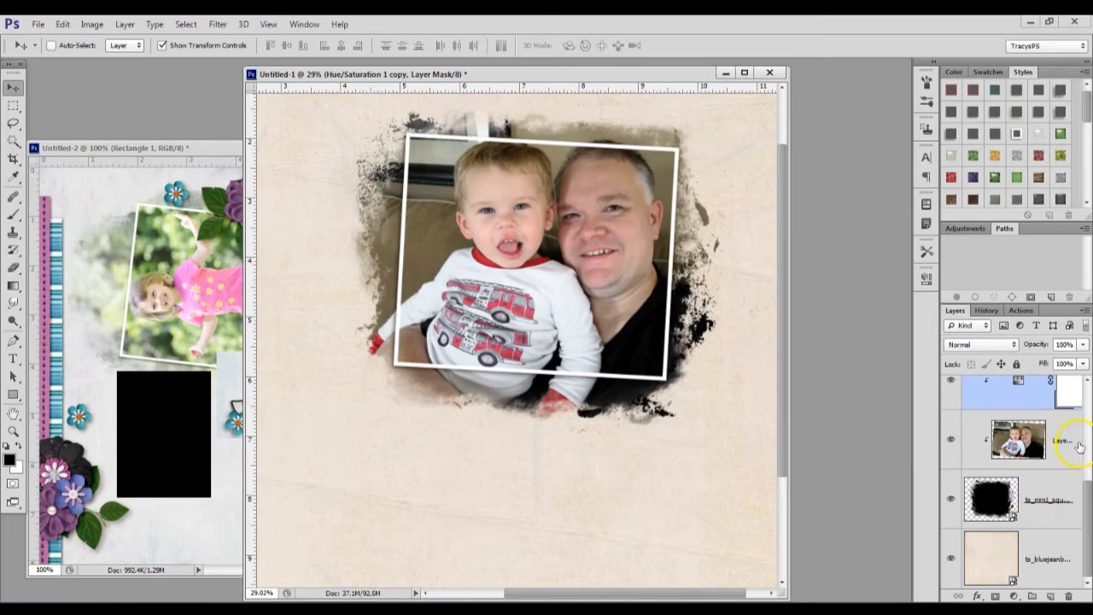
Group all photo, frame, mask and adjustment layers above the background paper and name the group Photo Cluster
{"action": "scroll", "coordinate": [1067, 413], "scroll_direction": "up", "scroll_amount": 3}
{"action": "left_click", "coordinate": [1037, 406]}
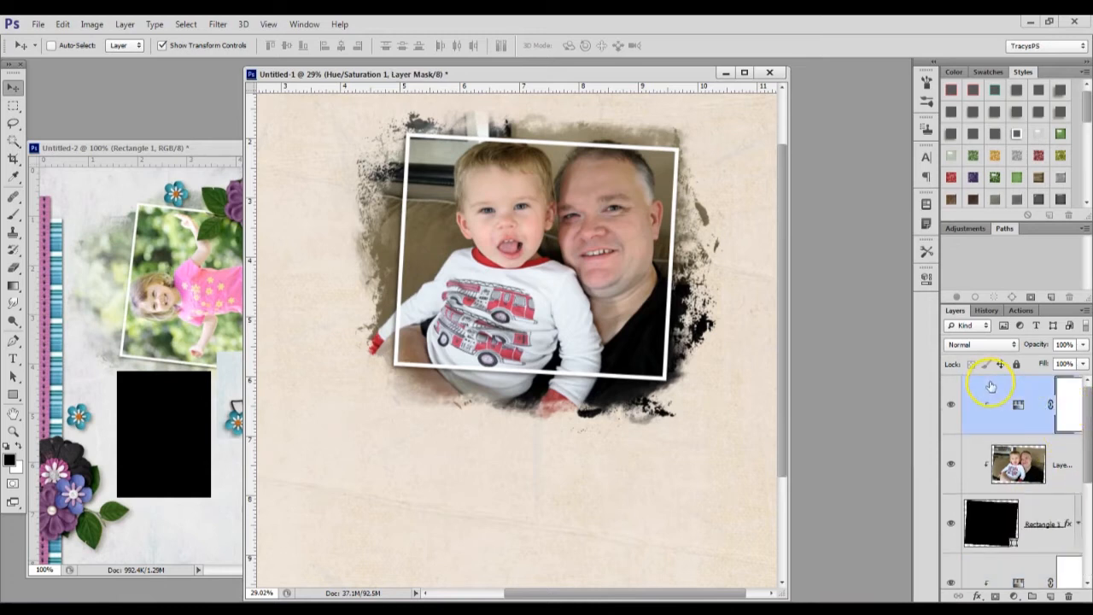
{"action": "scroll", "coordinate": [1059, 503], "scroll_direction": "down", "scroll_amount": 3}
{"action": "left_click", "coordinate": [1057, 513], "text": "shift"}
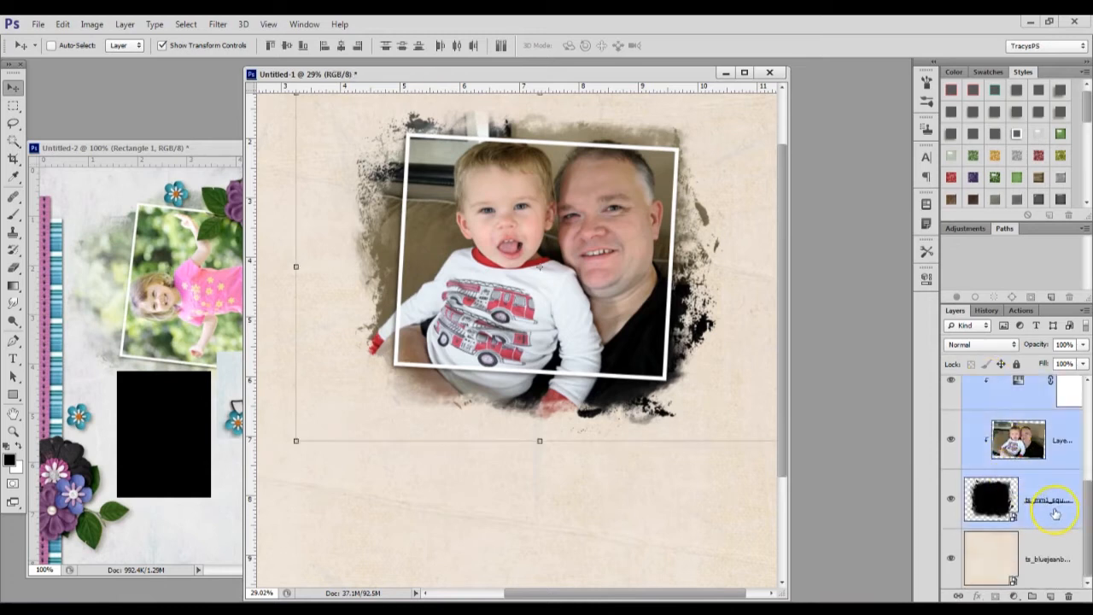
{"action": "key", "text": "ctrl+g"}
{"action": "double_click", "coordinate": [1005, 385]}
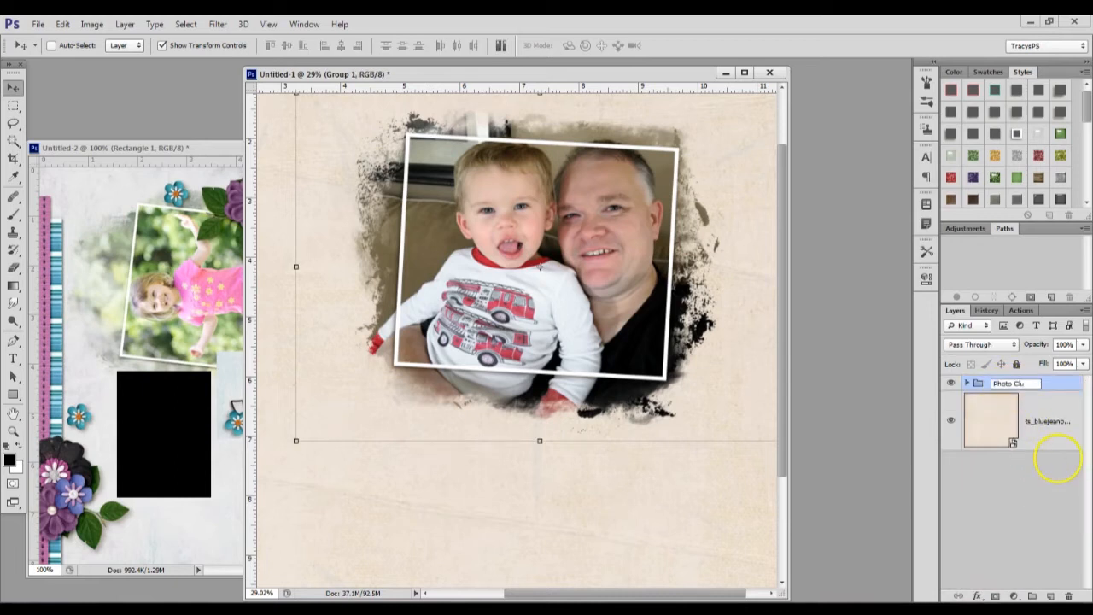
{"action": "type", "text": "Photo Cluster"}
{"action": "key", "text": "Return"}
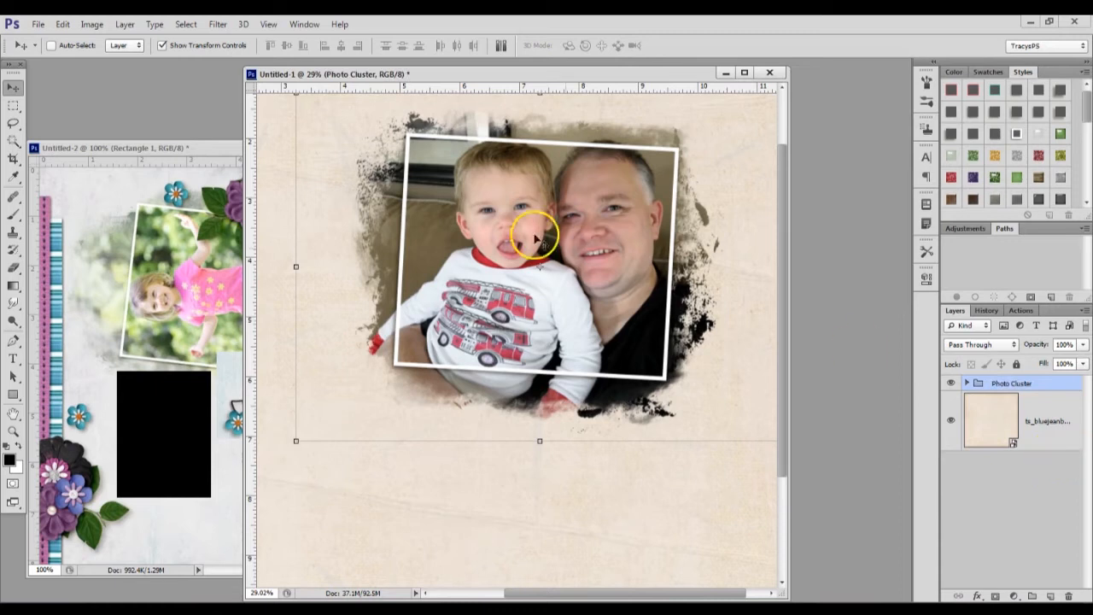
Switch to File Explorer, open the Blue Jean Boy Kit Elements folder, and display its files as larger thumbnails
{"action": "scroll", "coordinate": [525, 235], "scroll_direction": "down", "scroll_amount": 5}
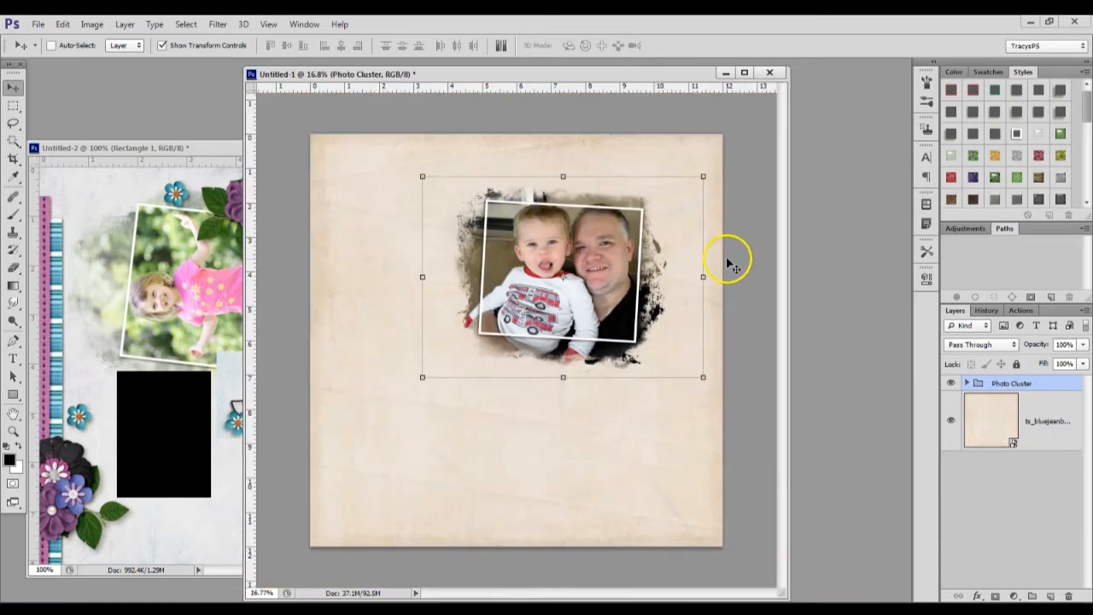
{"action": "key", "text": "alt+Tab"}
{"action": "left_click_drag", "start_coordinate": [667, 184], "coordinate": [663, 236]}
{"action": "left_click", "coordinate": [242, 342]}
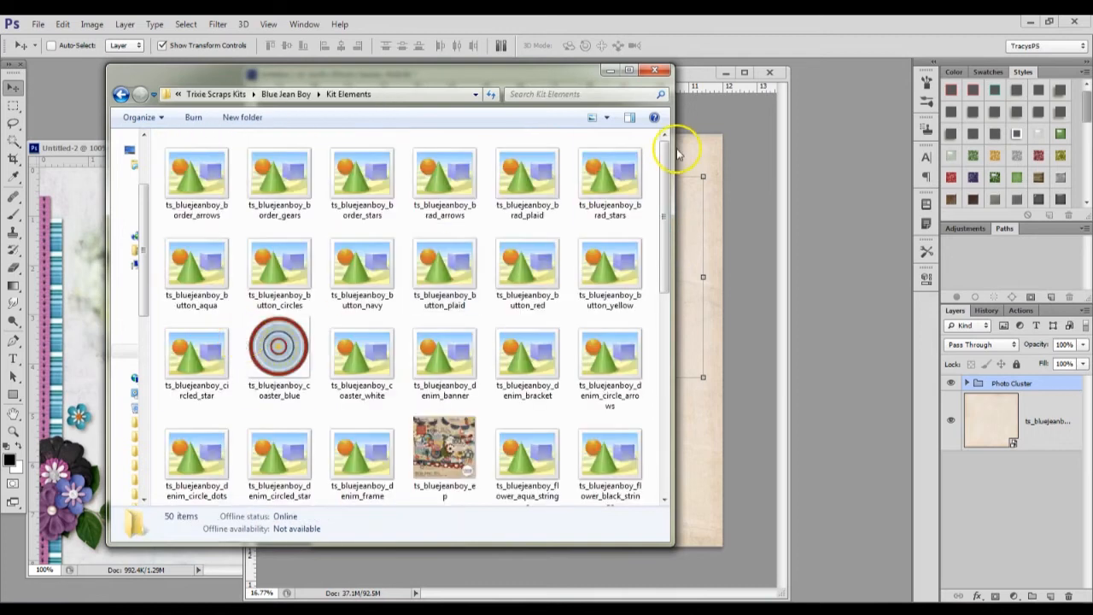
{"action": "left_click", "coordinate": [606, 117]}
{"action": "left_click_drag", "start_coordinate": [615, 116], "coordinate": [607, 96]}
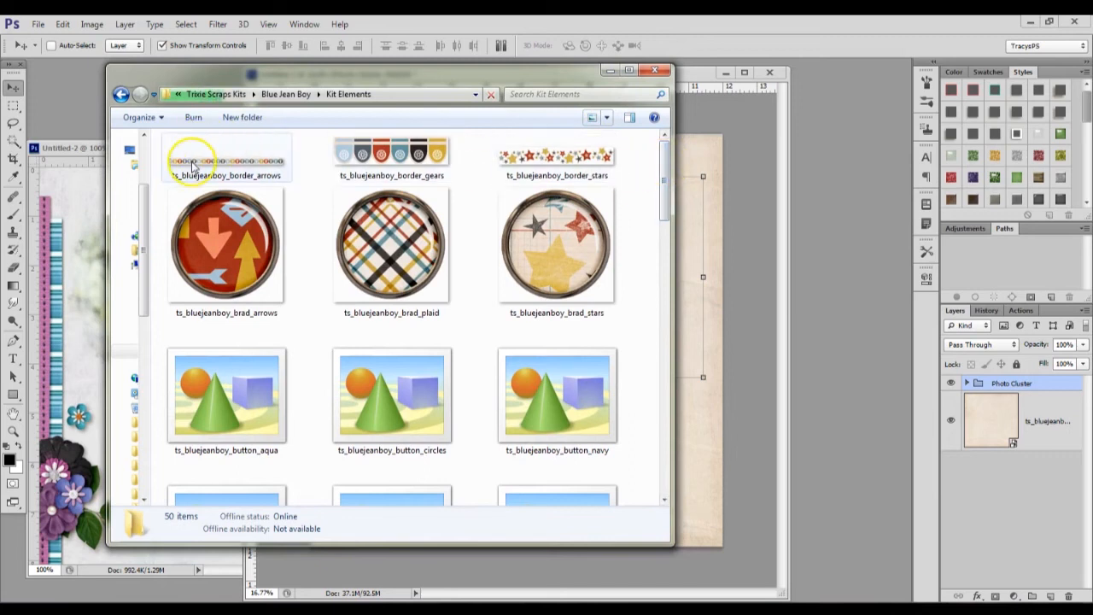
Place ts_bluejeanboy_ribbon_bluestripe and ts_bluejeanboy_border_arrows together from the Kit Elements folder into the photo layout at their original size
{"action": "left_click_drag", "start_coordinate": [659, 164], "coordinate": [663, 376]}
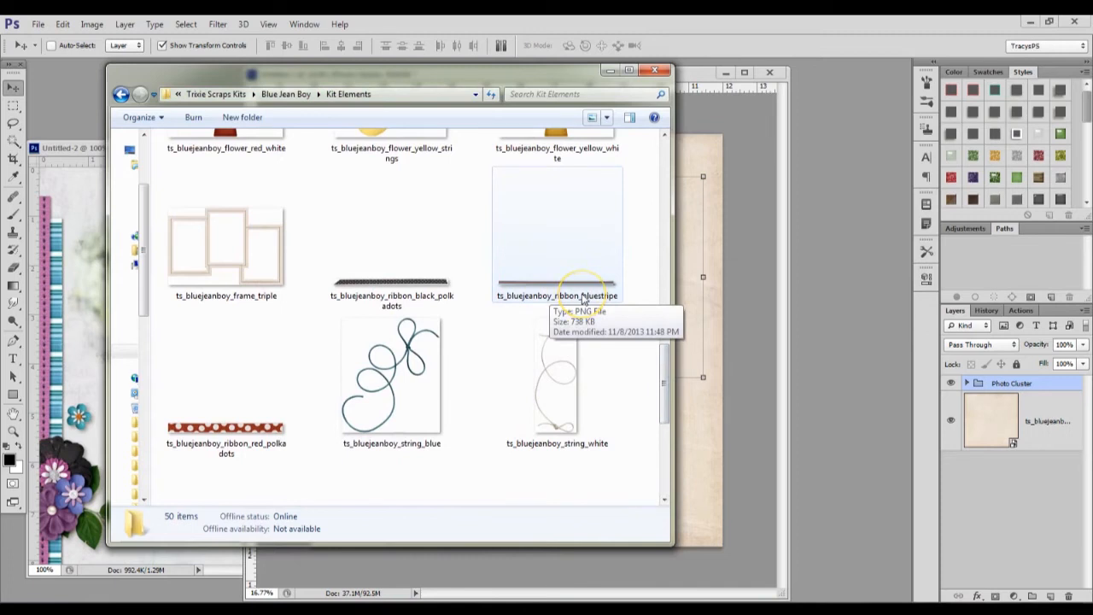
{"action": "left_click", "coordinate": [583, 299]}
{"action": "scroll", "coordinate": [646, 353], "scroll_direction": "down", "scroll_amount": 4}
{"action": "scroll", "coordinate": [676, 380], "scroll_direction": "down", "scroll_amount": 2}
{"action": "left_click_drag", "start_coordinate": [667, 437], "coordinate": [664, 367]}
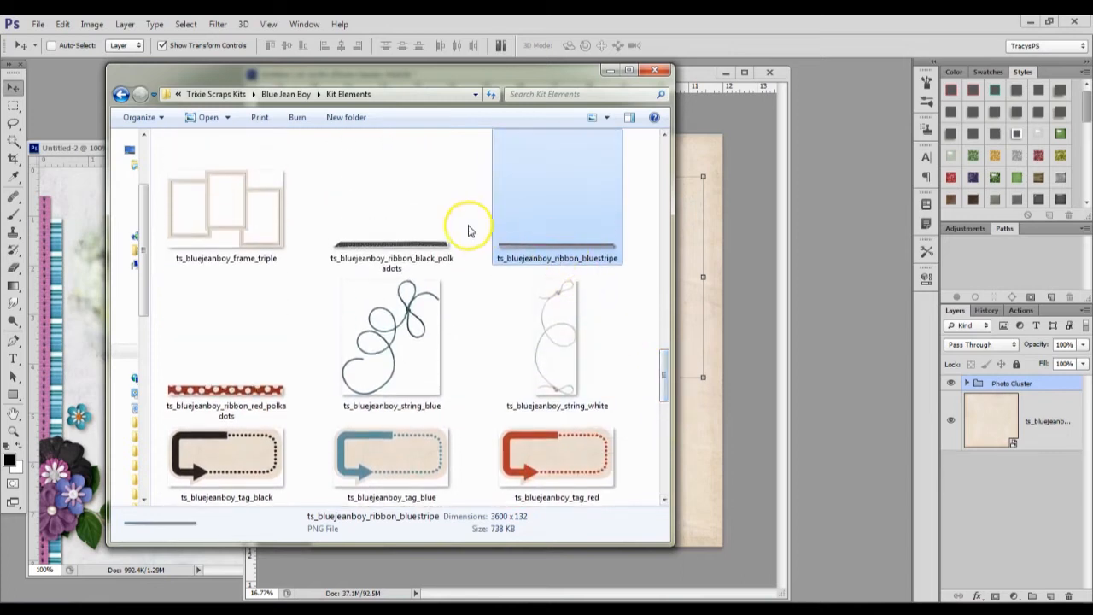
{"action": "scroll", "coordinate": [468, 230], "scroll_direction": "up", "scroll_amount": 8}
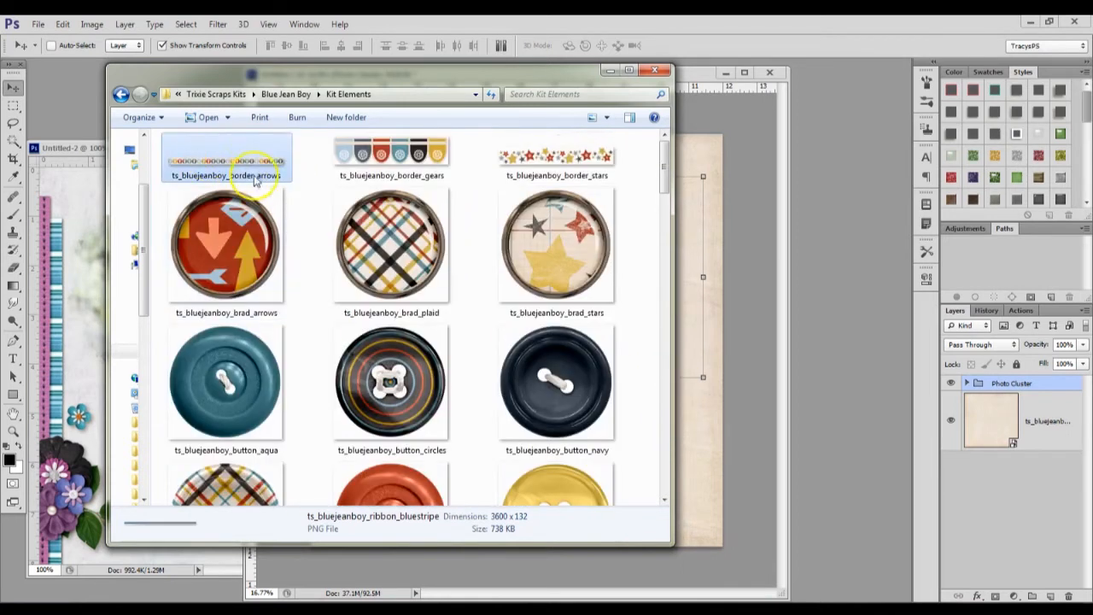
{"action": "left_click", "coordinate": [253, 178], "text": "ctrl"}
{"action": "left_click_drag", "start_coordinate": [256, 177], "coordinate": [727, 330]}
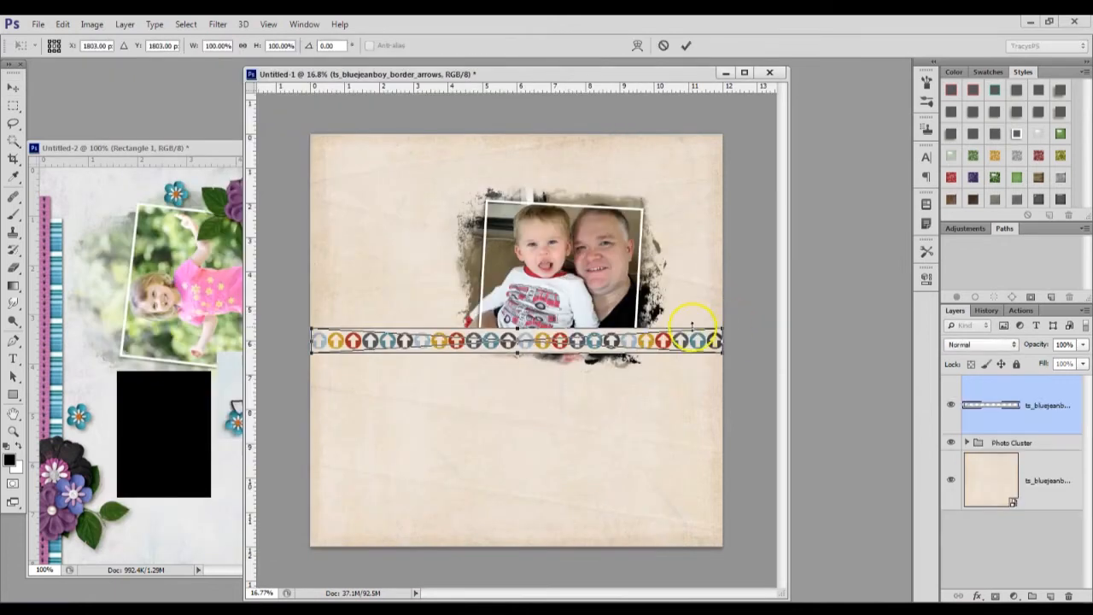
{"action": "left_click", "coordinate": [685, 45]}
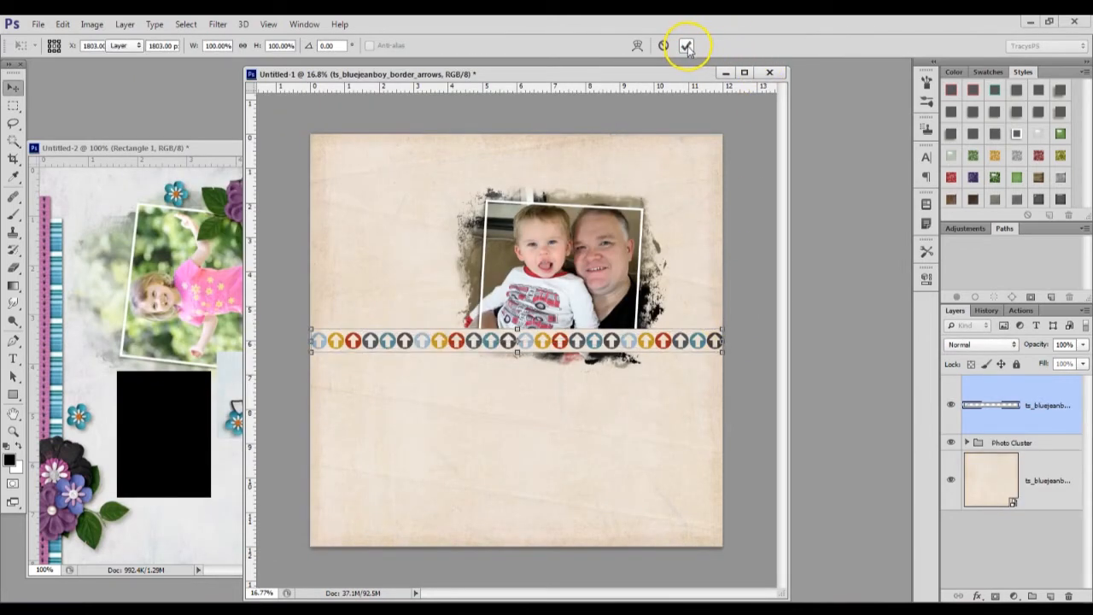
{"action": "left_click", "coordinate": [686, 46]}
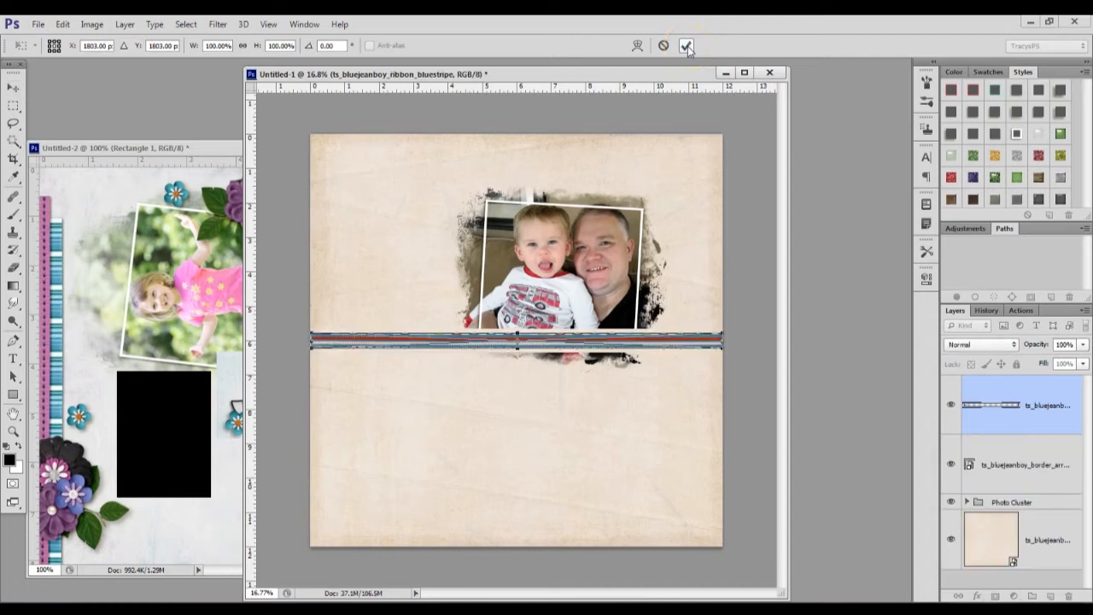
{"action": "left_click", "coordinate": [686, 47]}
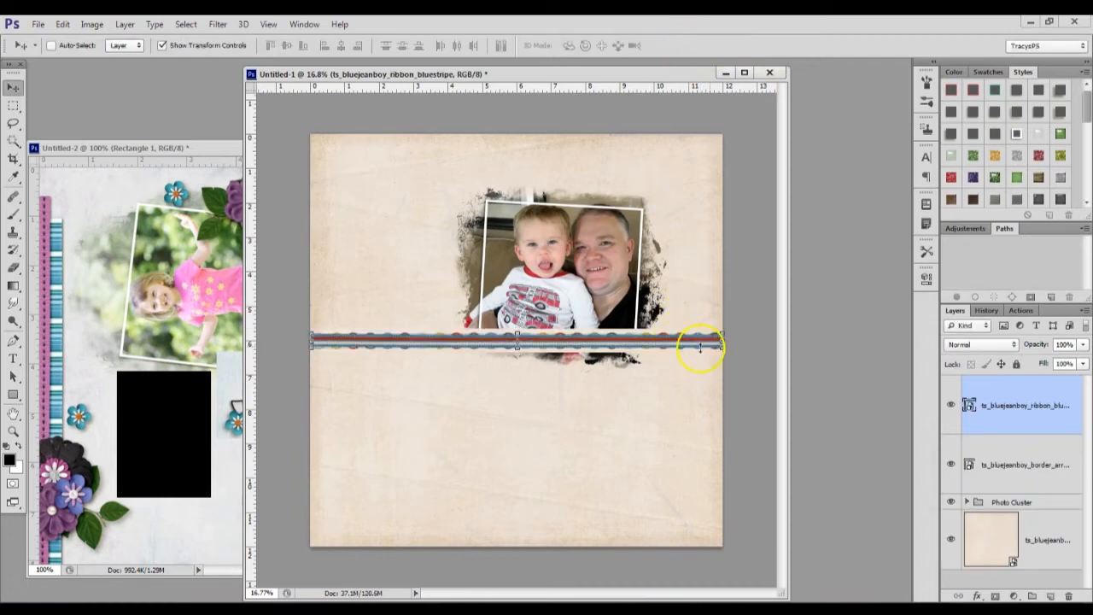
Rotate the blue-striped ribbon and the arrows border together by 90 degrees so they run vertically
{"action": "left_click", "coordinate": [1050, 485], "text": "shift"}
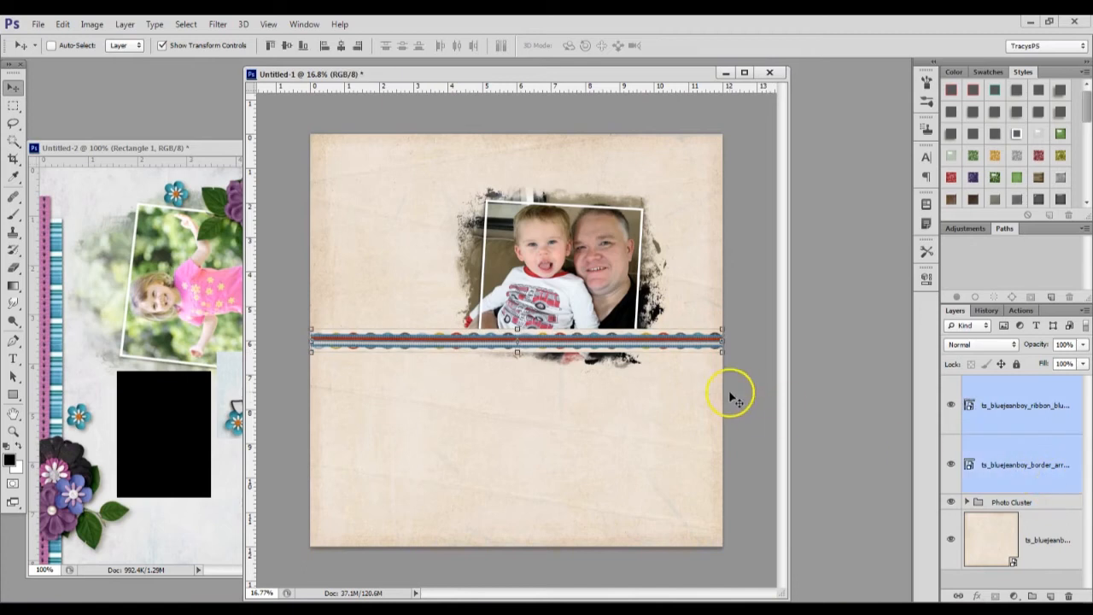
{"action": "key", "text": "ctrl+t"}
{"action": "left_click_drag", "start_coordinate": [722, 324], "coordinate": [541, 590]}
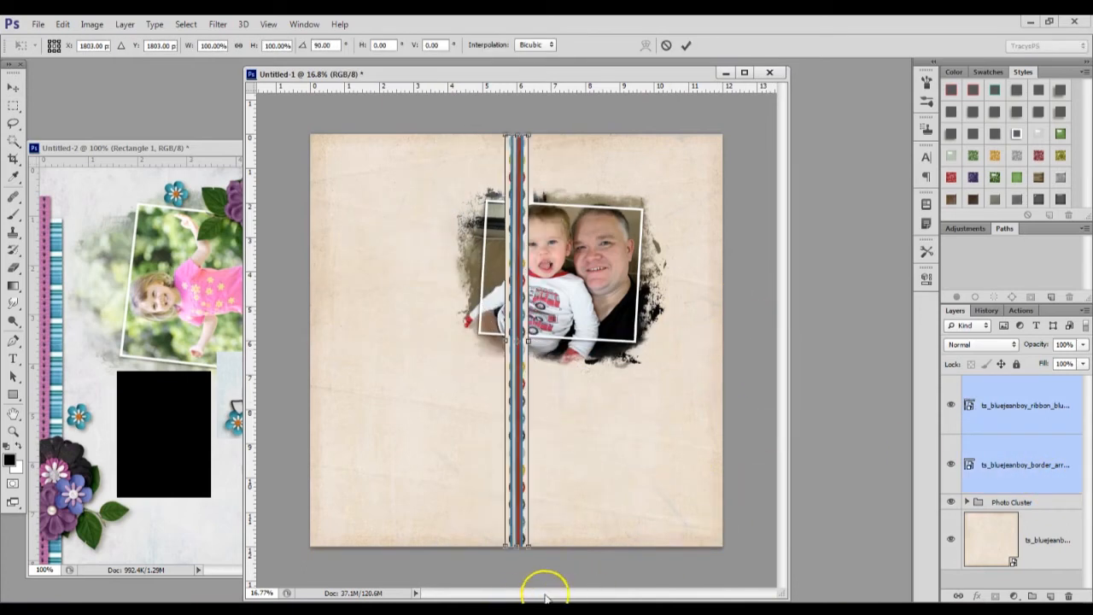
{"action": "left_click", "coordinate": [686, 46]}
Try the arrows border along the page's left edge, with the blue-striped ribbon beside it and beneath it in the layer order
{"action": "left_click", "coordinate": [1054, 446]}
{"action": "left_click_drag", "start_coordinate": [554, 263], "coordinate": [373, 292]}
{"action": "left_click_drag", "start_coordinate": [1044, 424], "coordinate": [1037, 491]}
{"action": "left_click_drag", "start_coordinate": [589, 229], "coordinate": [405, 279]}
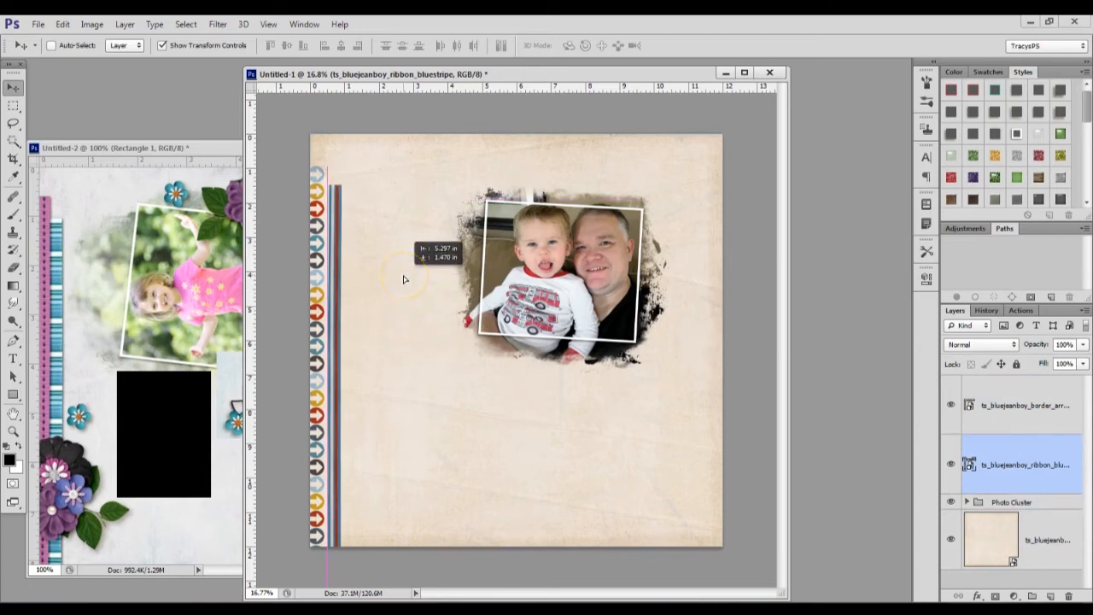
{"action": "left_click_drag", "start_coordinate": [405, 279], "coordinate": [405, 277]}
Bring the ribbon above the arrows border, align it to the page's left edge, and tuck the border beside it with a lower top end
{"action": "left_click_drag", "start_coordinate": [1056, 456], "coordinate": [1020, 375]}
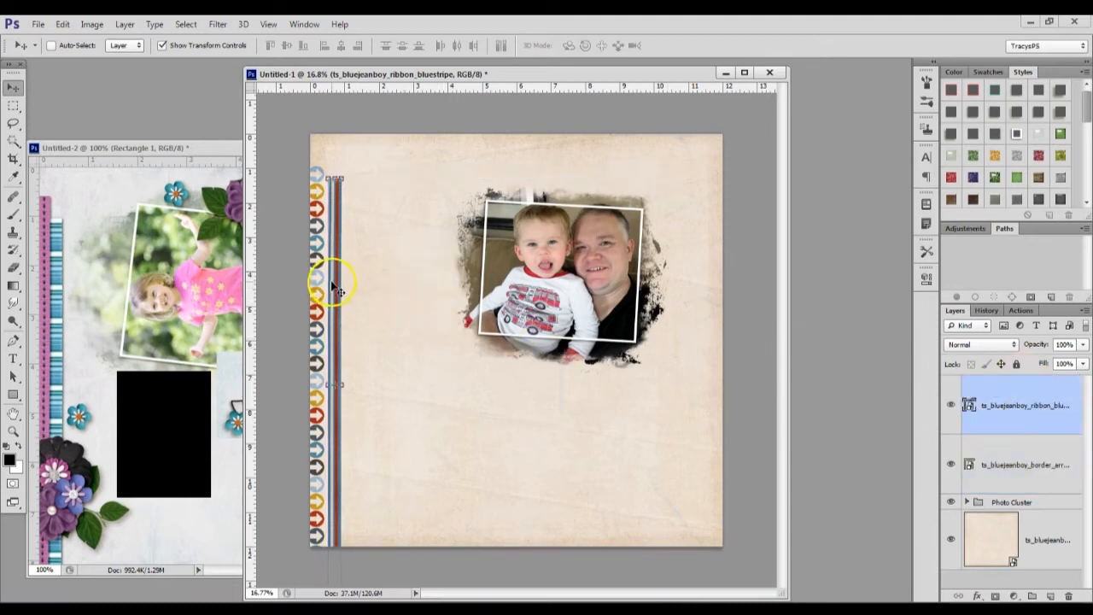
{"action": "left_click_drag", "start_coordinate": [334, 276], "coordinate": [313, 273]}
{"action": "left_click", "coordinate": [1016, 468]}
{"action": "mouse_move", "coordinate": [439, 302]}
{"action": "left_mouse_down"}
{"action": "mouse_move", "coordinate": [451, 305]}
{"action": "mouse_move", "coordinate": [448, 295]}
{"action": "left_mouse_up"}
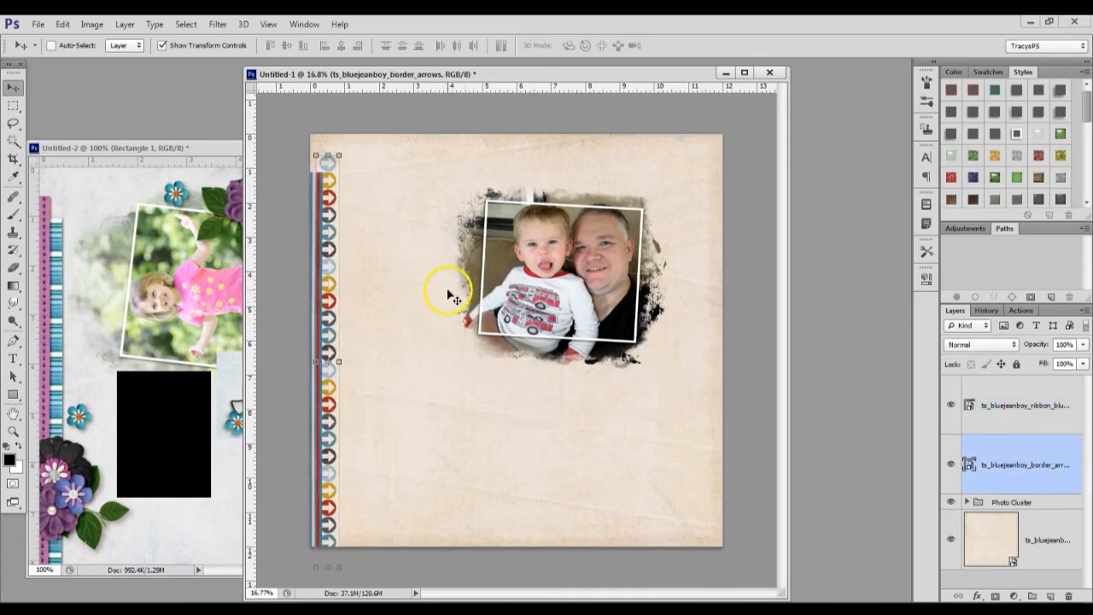
{"action": "left_click_drag", "start_coordinate": [324, 196], "coordinate": [328, 228]}
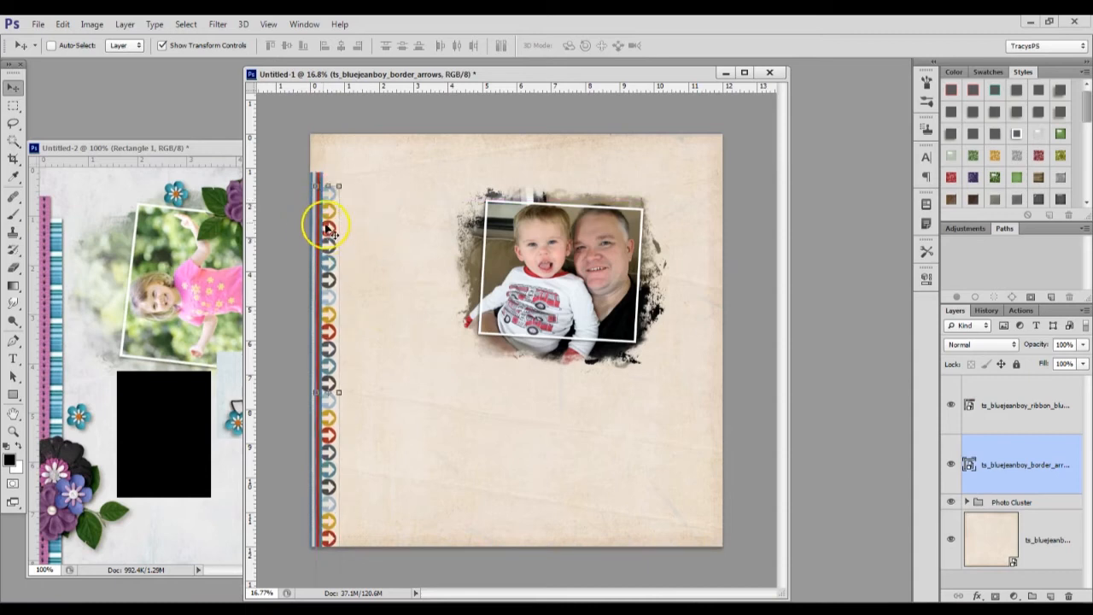
{"action": "left_click", "coordinate": [1013, 410]}
{"action": "left_click_drag", "start_coordinate": [482, 304], "coordinate": [442, 280]}
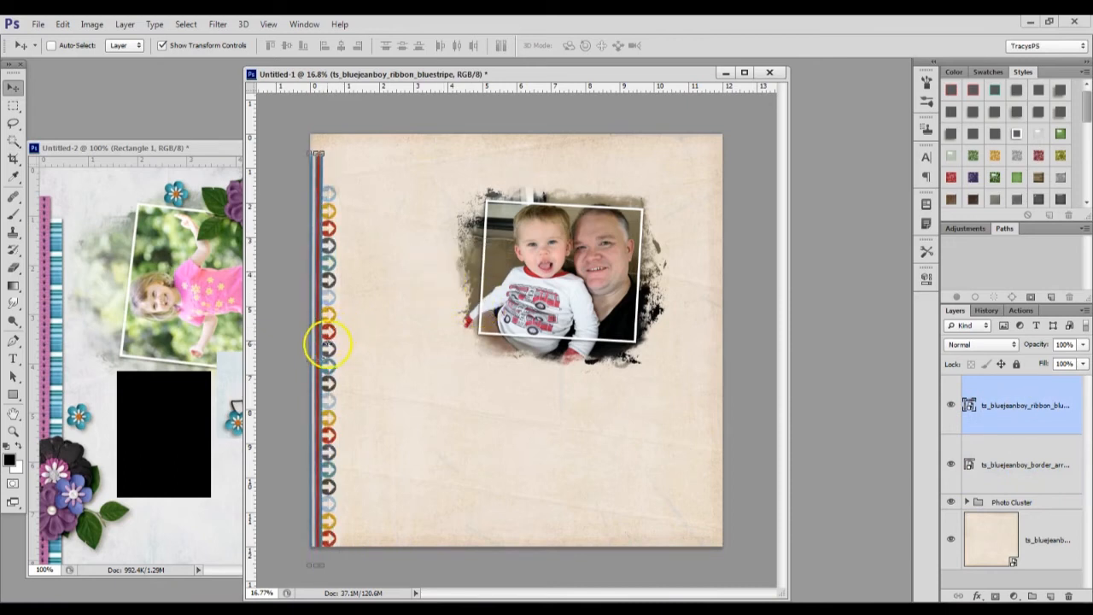
Draw a black vertical rectangle about 115 by 3339 px along the arrows border's inner edge, layered beneath the border
{"action": "left_click", "coordinate": [1038, 483]}
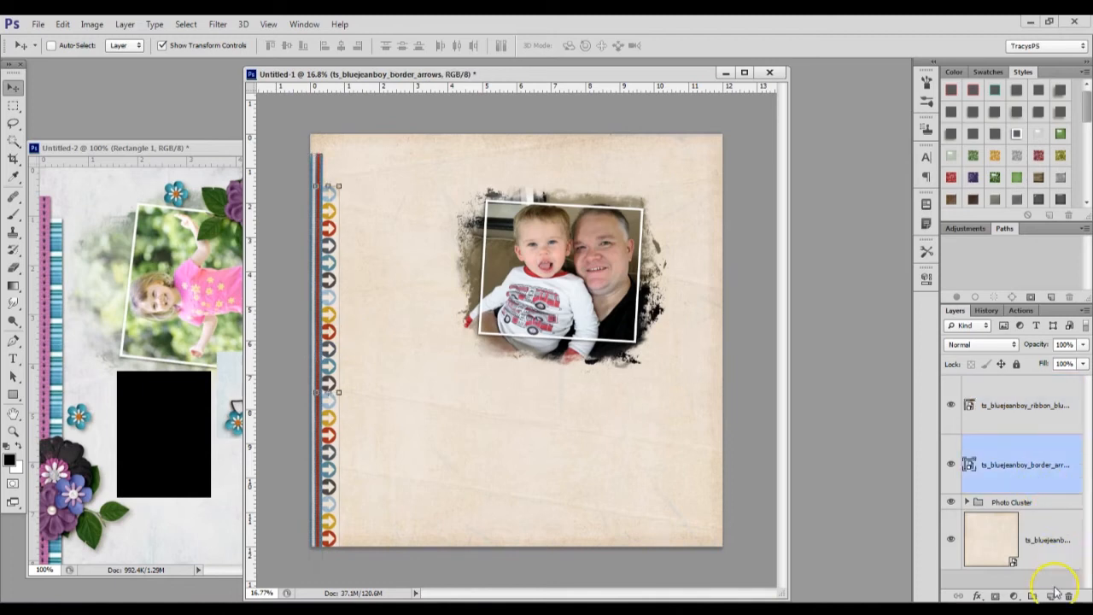
{"action": "left_click", "coordinate": [1050, 596], "text": "ctrl"}
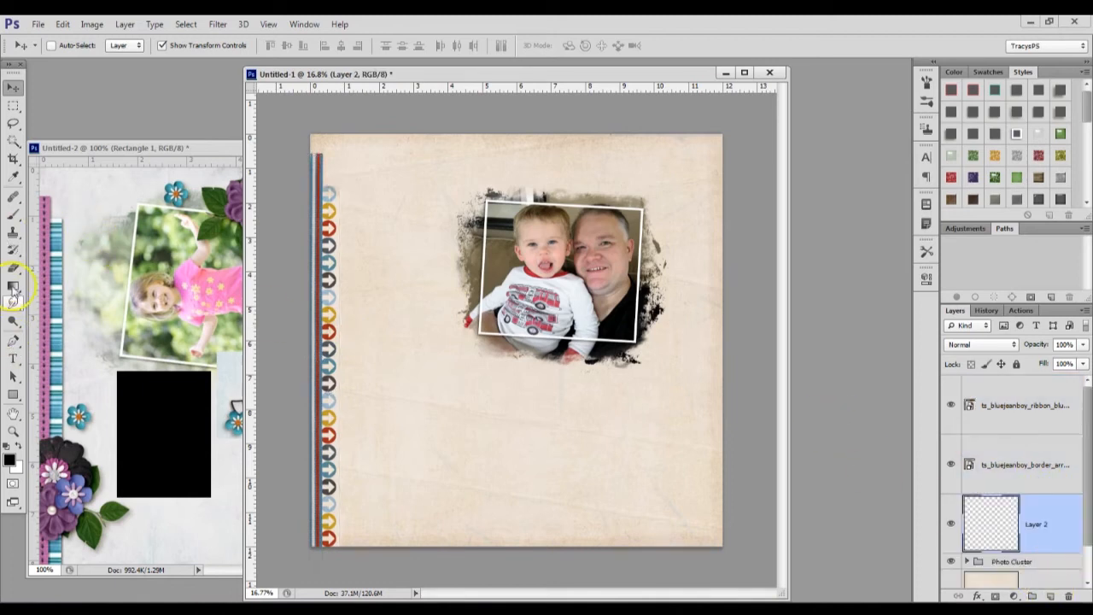
{"action": "left_click", "coordinate": [14, 393]}
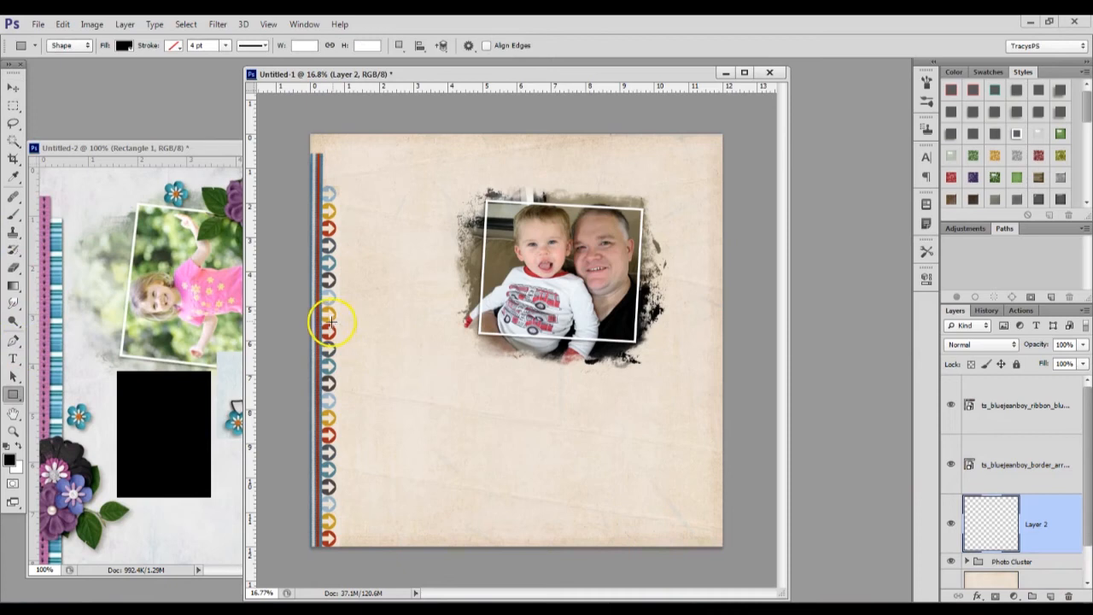
{"action": "left_click_drag", "start_coordinate": [333, 174], "coordinate": [345, 552]}
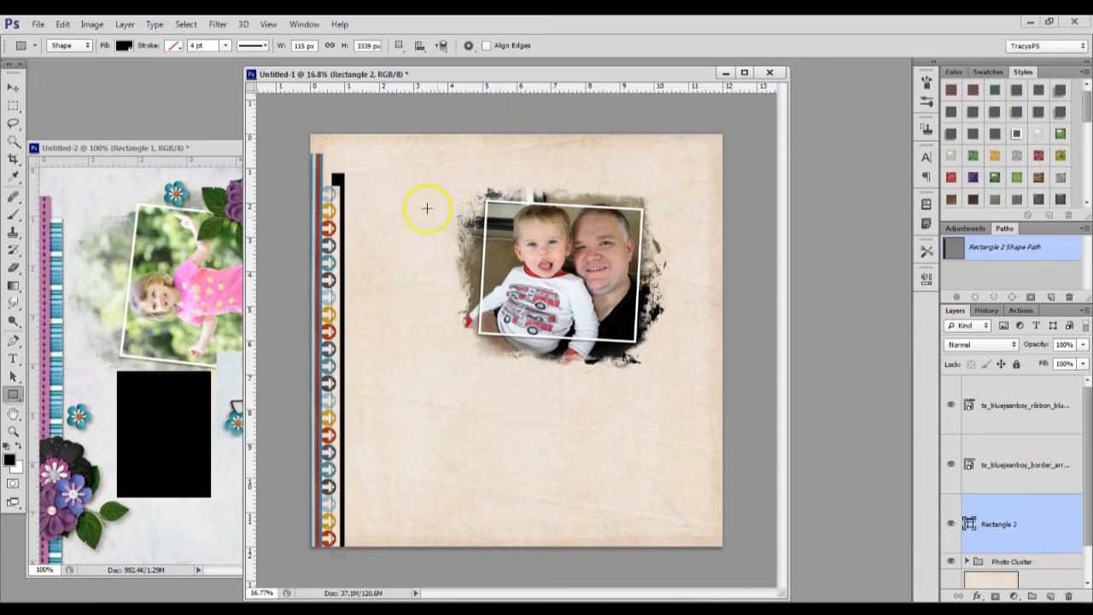
Shift the black strip slightly and shorten it from its upper end to 94.49% height, so it starts below the arrows border's top
{"action": "left_click", "coordinate": [13, 86]}
{"action": "left_click_drag", "start_coordinate": [415, 196], "coordinate": [413, 201]}
{"action": "key", "text": "ctrl+t"}
{"action": "left_click_drag", "start_coordinate": [341, 181], "coordinate": [340, 200]}
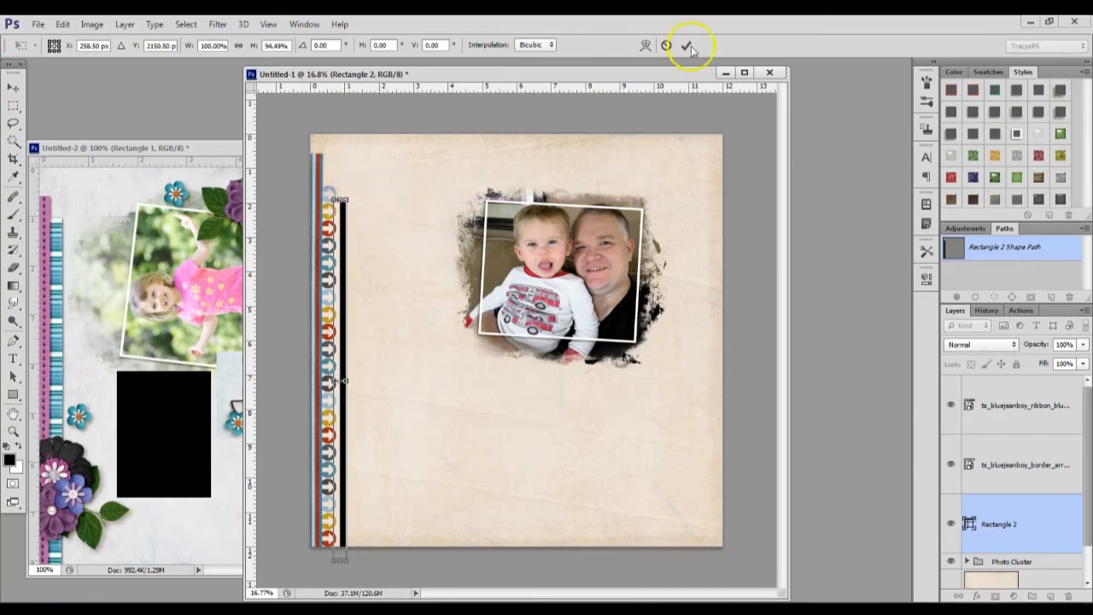
{"action": "left_click", "coordinate": [687, 45]}
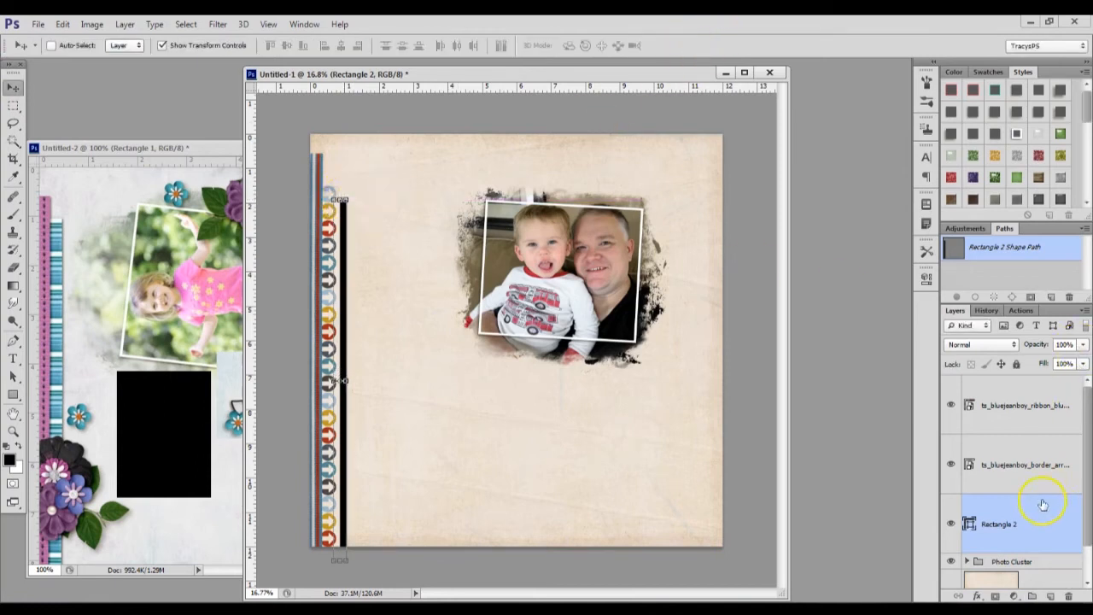
Nudge the arrows border and black strip together toward the ribbon, then shift only the black strip slightly toward the page's middle
{"action": "left_click", "coordinate": [1063, 461], "text": "shift"}
{"action": "key", "text": "shift+Left"}
{"action": "key", "text": "shift+Left"}
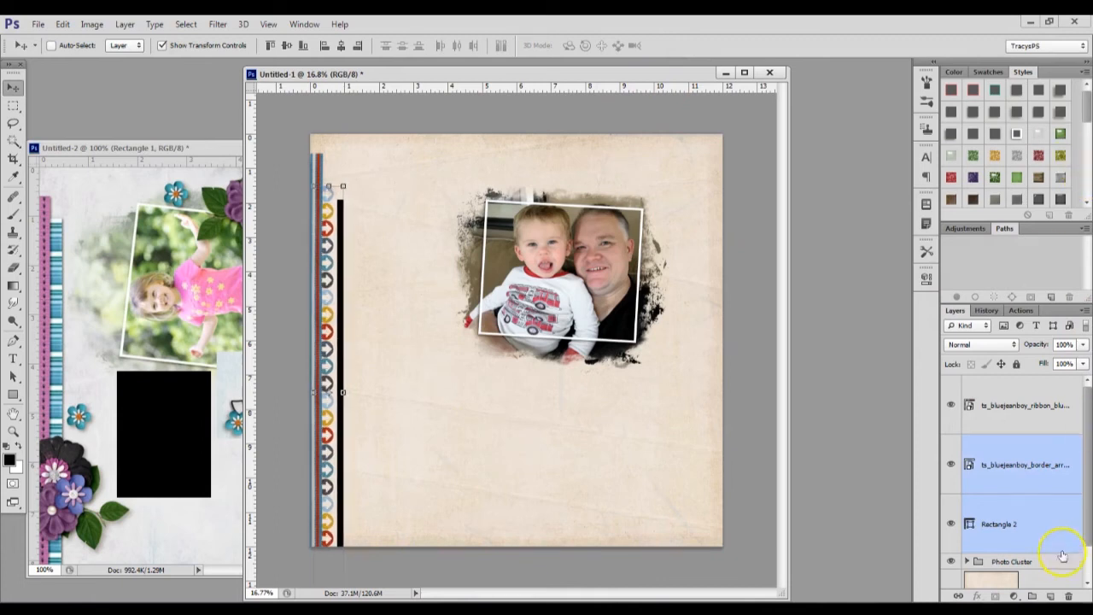
{"action": "left_click", "coordinate": [1021, 506]}
{"action": "key", "text": "shift+Right"}
{"action": "key", "text": "shift+Right"}
{"action": "key", "text": "shift+Right"}
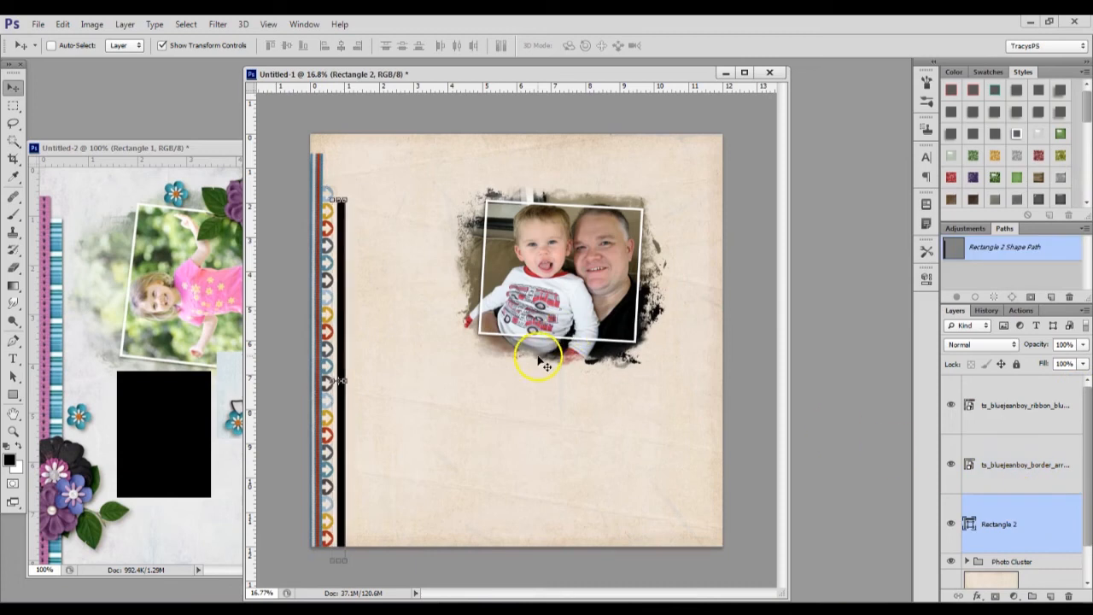
{"action": "key", "text": "shift+Right"}
{"action": "key", "text": "shift+Right"}
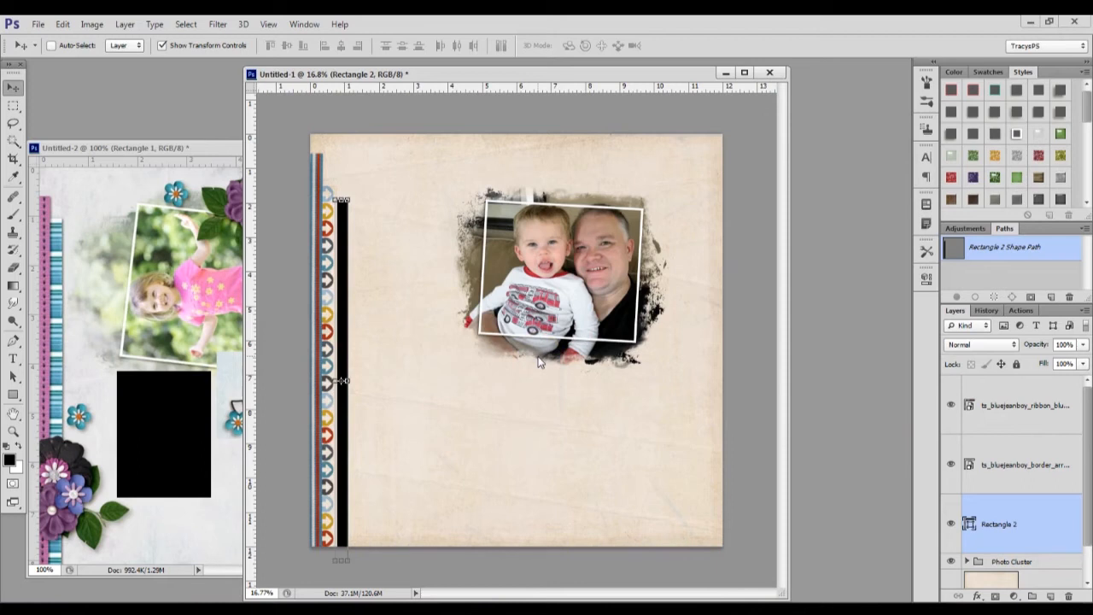
{"action": "key", "text": "shift+Left"}
{"action": "key", "text": "shift+Right"}
Check the template's side borders and select the ribbon, arrows border and black strip layers together in the page layout
{"action": "left_click", "coordinate": [146, 148]}
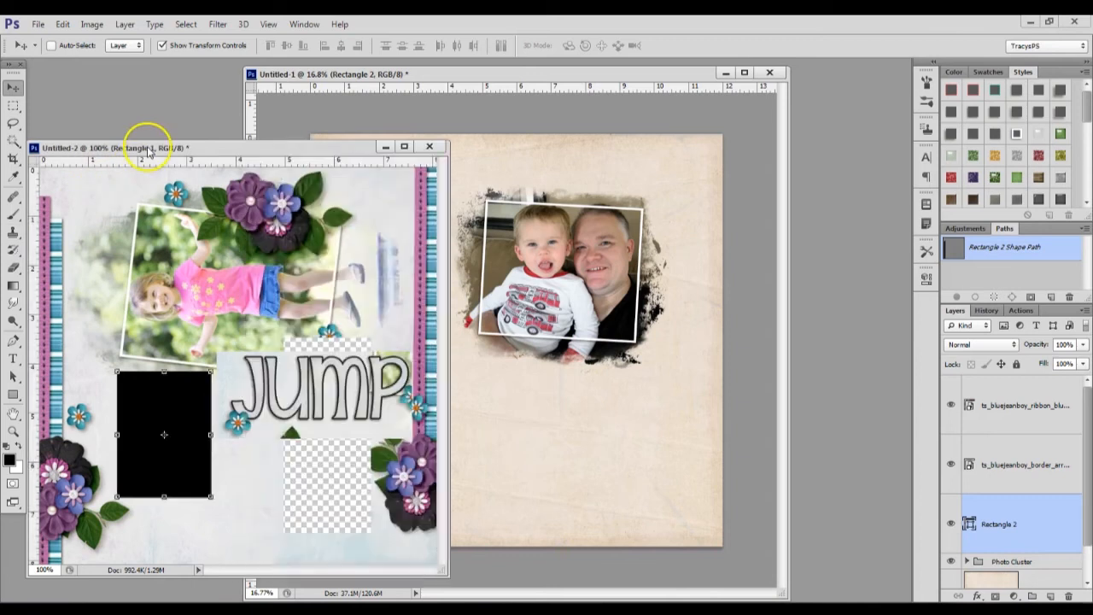
{"action": "left_click", "coordinate": [560, 359]}
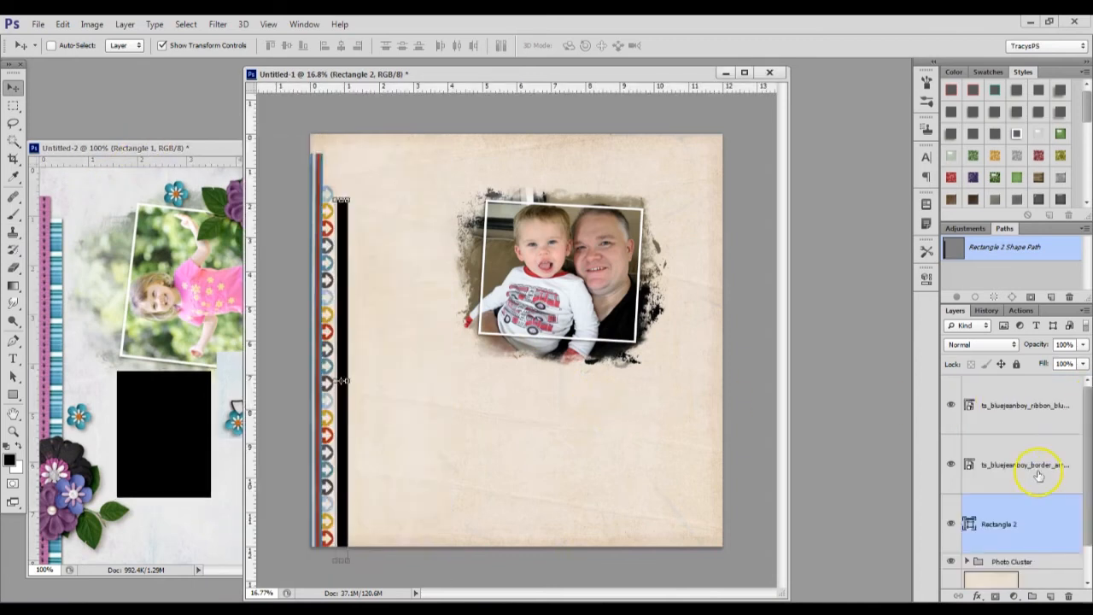
{"action": "left_click", "coordinate": [1019, 419], "text": "shift"}
{"action": "key", "text": "ctrl+t"}
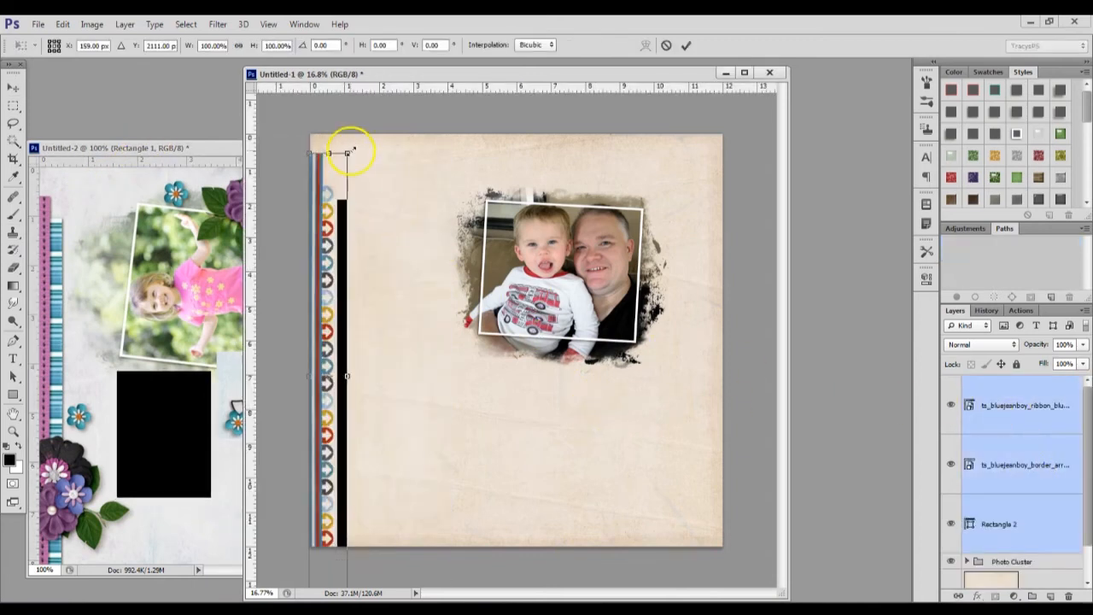
{"action": "left_click_drag", "start_coordinate": [355, 134], "coordinate": [420, 523]}
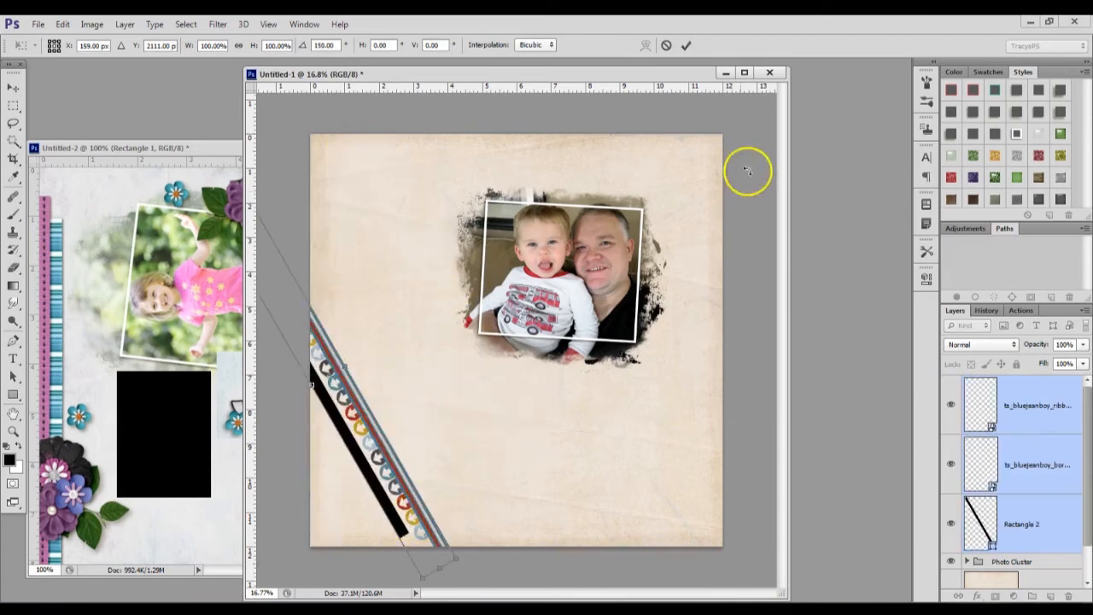
{"action": "left_click", "coordinate": [667, 47]}
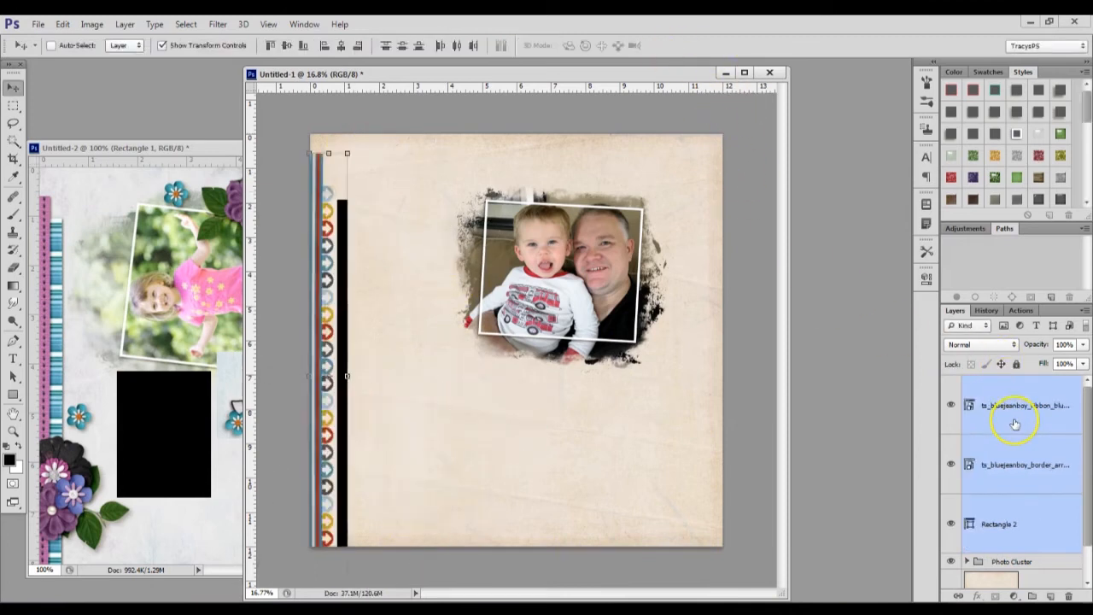
Duplicate the three border layers, rotate the copies 180°, and place them flush with the page's right and upper edges
{"action": "key", "text": "ctrl+j"}
{"action": "left_click", "coordinate": [348, 154]}
{"action": "left_click_drag", "start_coordinate": [373, 134], "coordinate": [278, 553]}
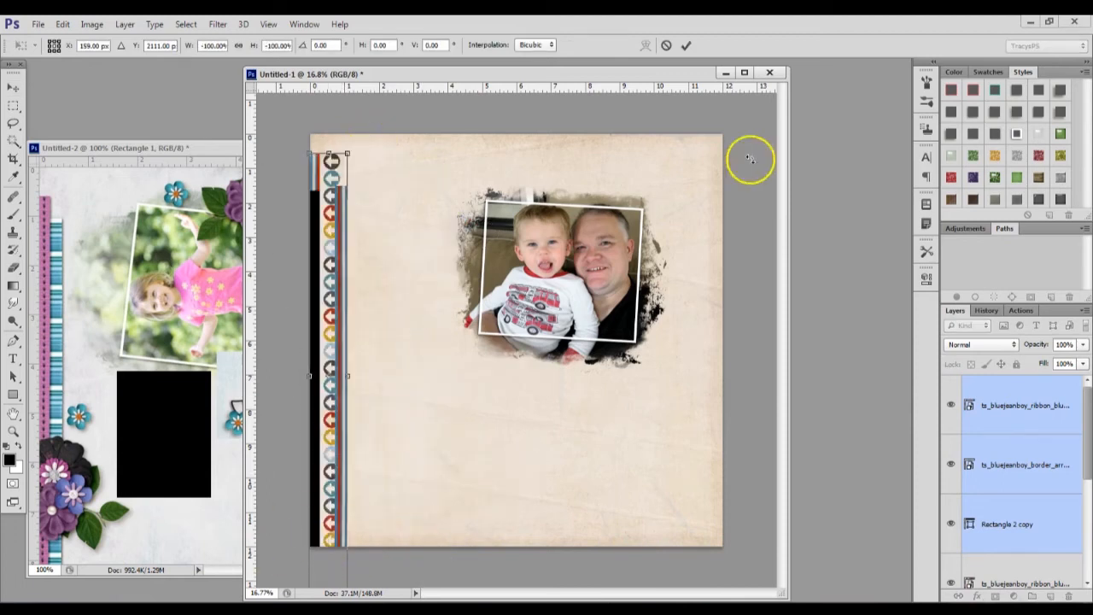
{"action": "left_click", "coordinate": [685, 46]}
{"action": "left_click_drag", "start_coordinate": [394, 384], "coordinate": [766, 295]}
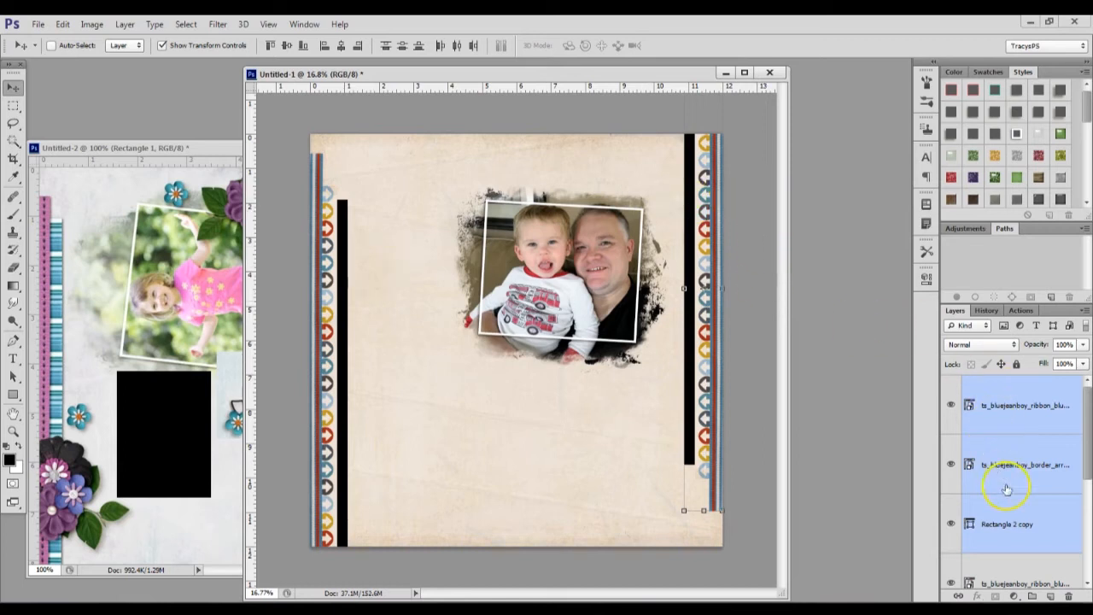
Select the black strip copy on the page's right side and open the Blue Jean Boy kit's Bonus Papers folder
{"action": "left_click", "coordinate": [1020, 535]}
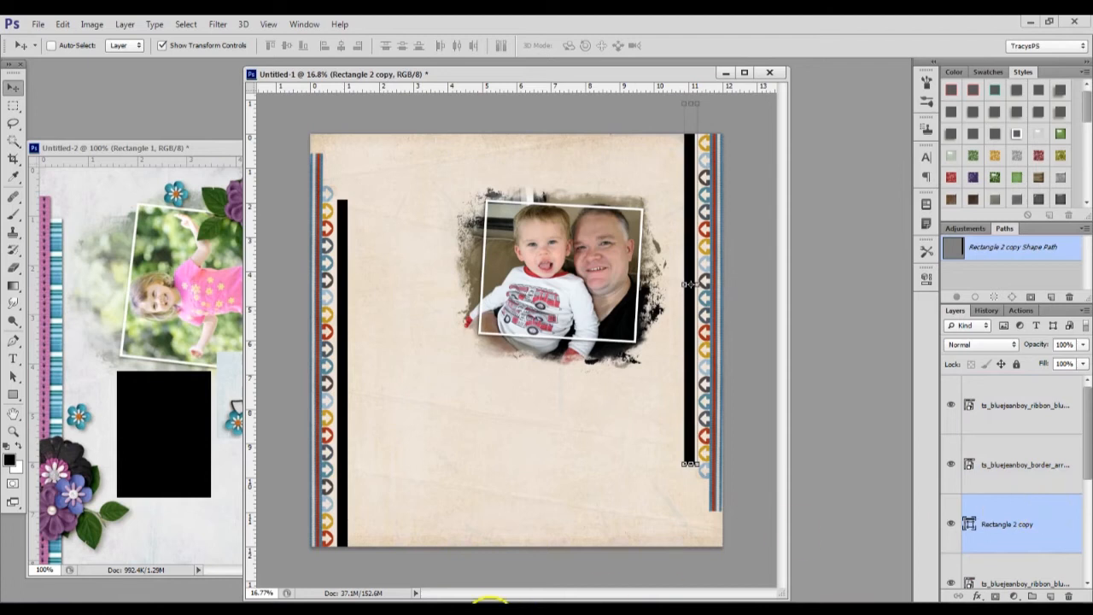
{"action": "mouse_move", "coordinate": [488, 602]}
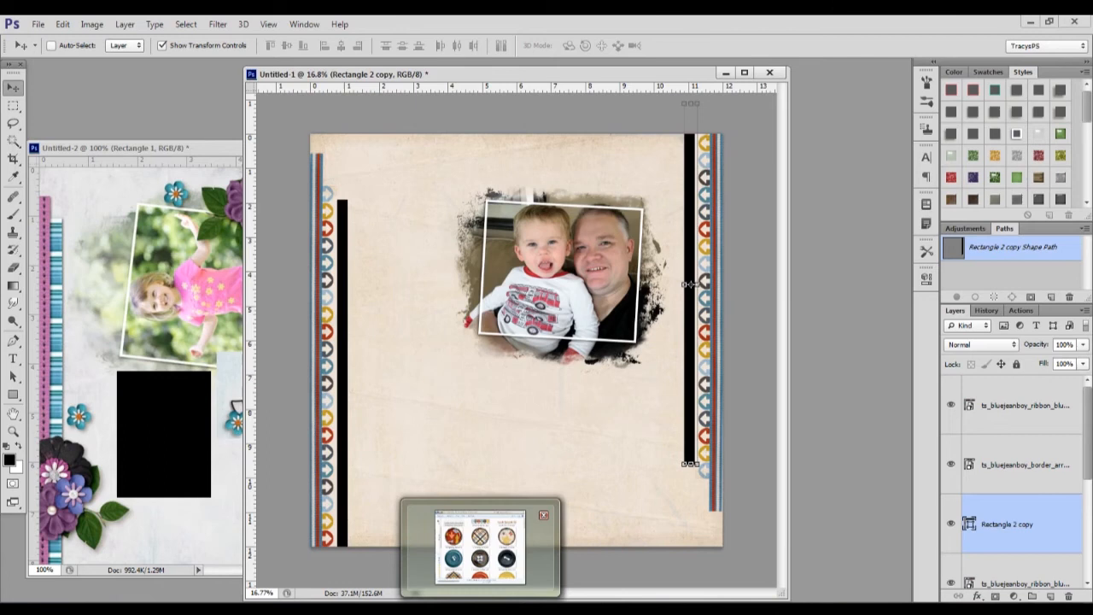
{"action": "left_click", "coordinate": [480, 546]}
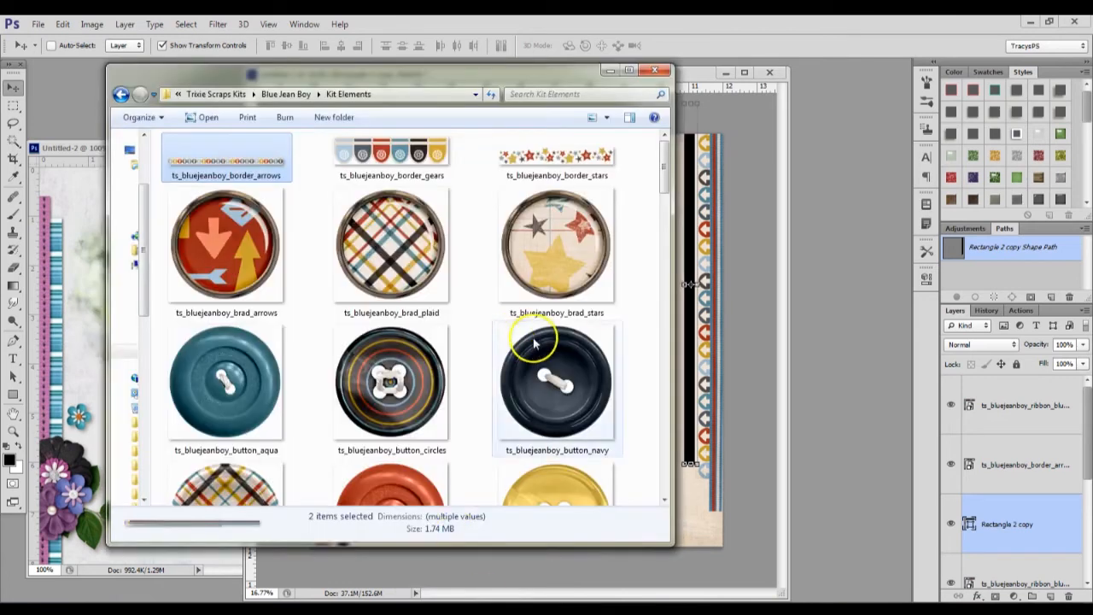
{"action": "left_click_drag", "start_coordinate": [663, 165], "coordinate": [665, 177]}
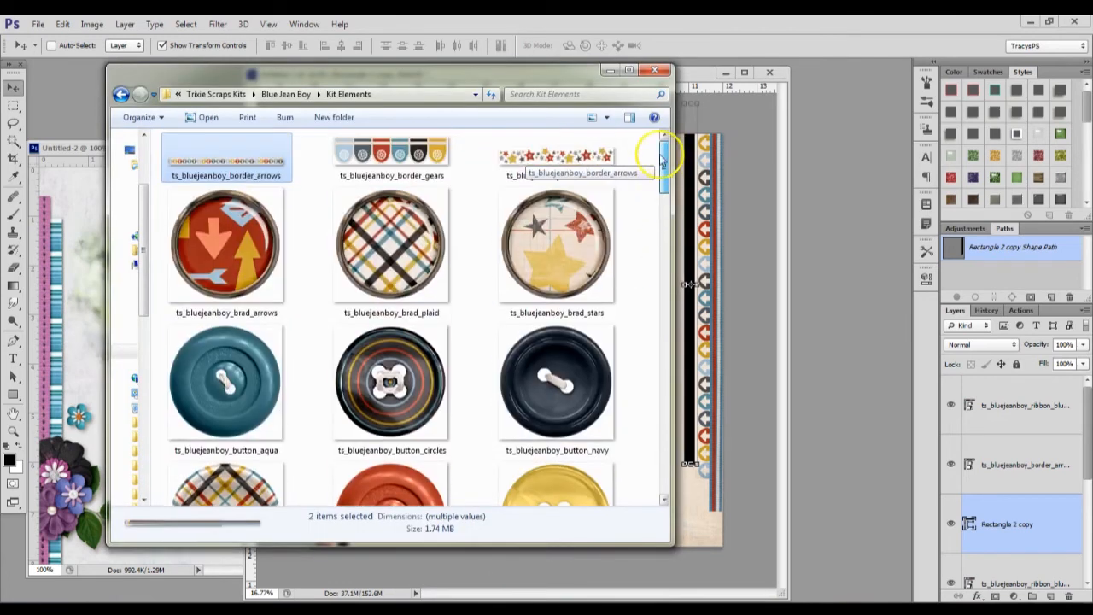
{"action": "left_click", "coordinate": [287, 93]}
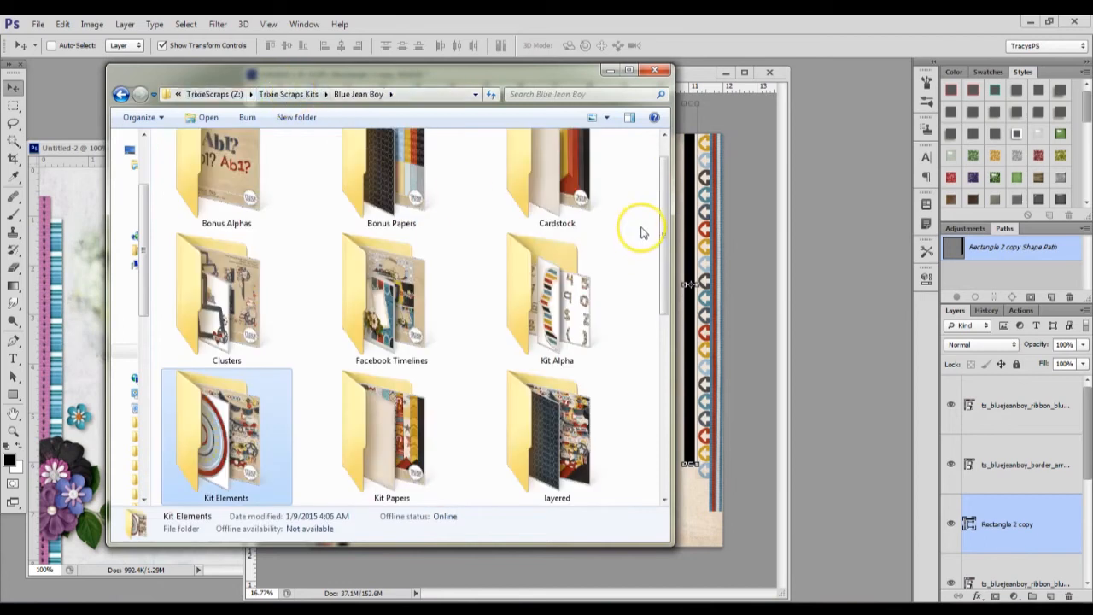
{"action": "left_click_drag", "start_coordinate": [658, 237], "coordinate": [662, 275]}
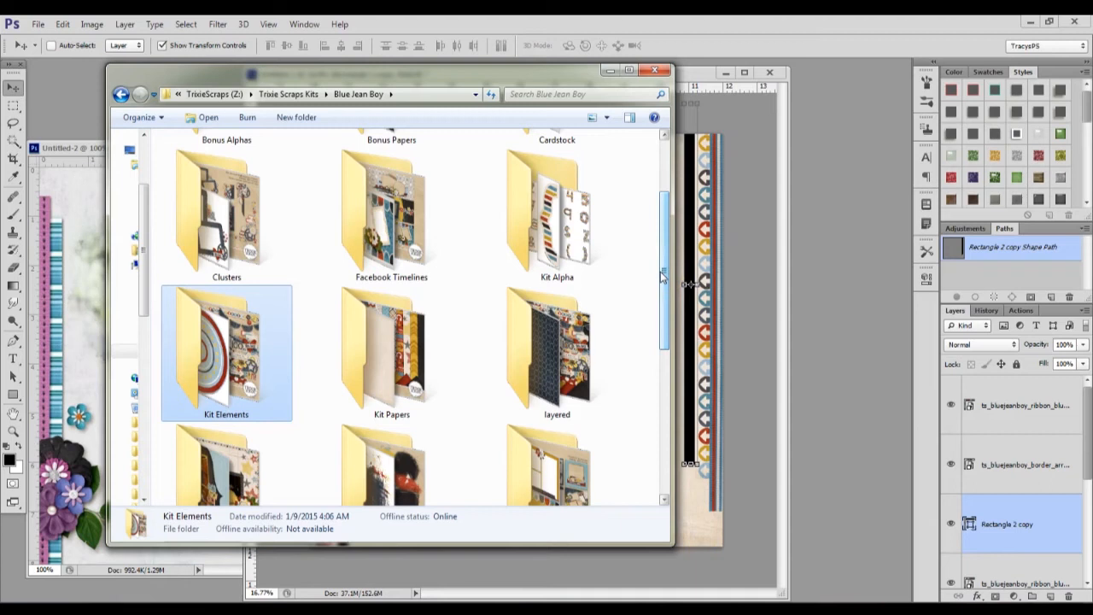
{"action": "mouse_move", "coordinate": [669, 261]}
{"action": "left_mouse_down"}
{"action": "mouse_move", "coordinate": [660, 330]}
{"action": "mouse_move", "coordinate": [664, 188]}
{"action": "mouse_move", "coordinate": [671, 196]}
{"action": "left_mouse_up"}
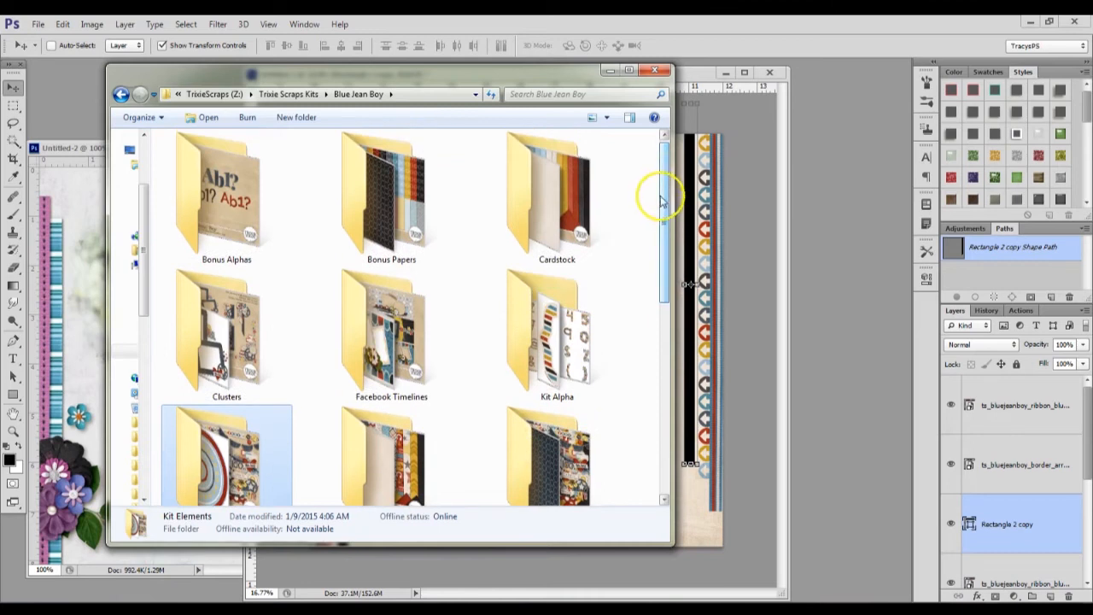
{"action": "double_click", "coordinate": [399, 209]}
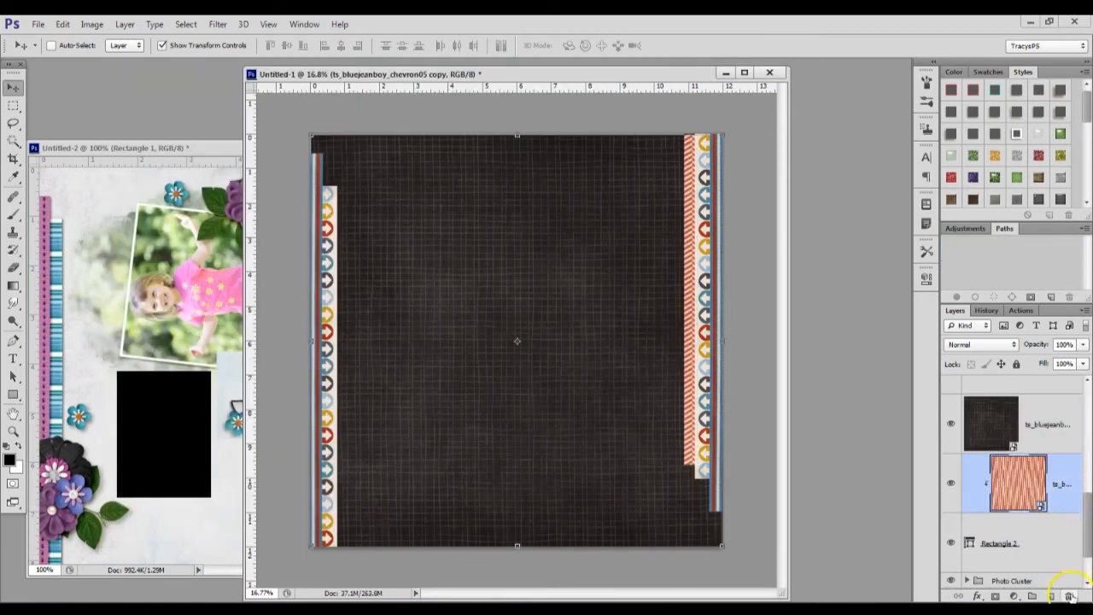
Delete the red chevron paper from the page's left strip and clip the dark grid paper to that strip instead
{"action": "left_click", "coordinate": [1069, 595]}
{"action": "left_click", "coordinate": [1031, 452], "text": "alt"}
{"action": "scroll", "coordinate": [1062, 432], "scroll_direction": "up", "scroll_amount": 2}
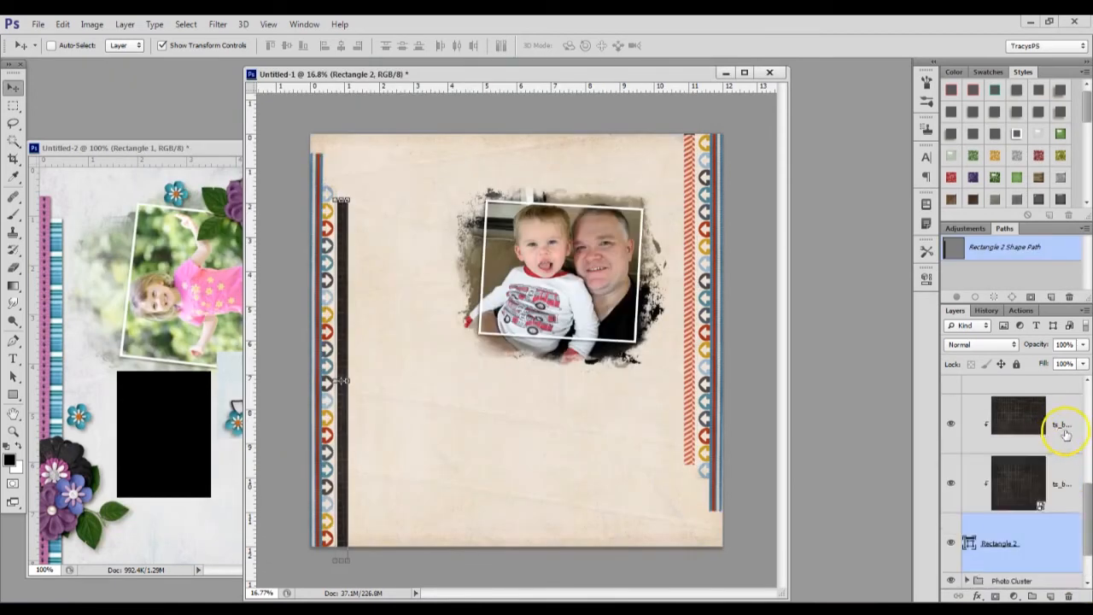
Replace the red chevron paper on the page's right strip with a clipped copy of the dark grid paper
{"action": "mouse_move", "coordinate": [1059, 528]}
{"action": "left_mouse_down"}
{"action": "mouse_move", "coordinate": [1049, 341]}
{"action": "mouse_move", "coordinate": [1053, 531]}
{"action": "left_mouse_up"}
{"action": "scroll", "coordinate": [1083, 540], "scroll_direction": "down", "scroll_amount": 2}
{"action": "left_click", "coordinate": [1067, 462]}
{"action": "left_click", "coordinate": [1070, 595]}
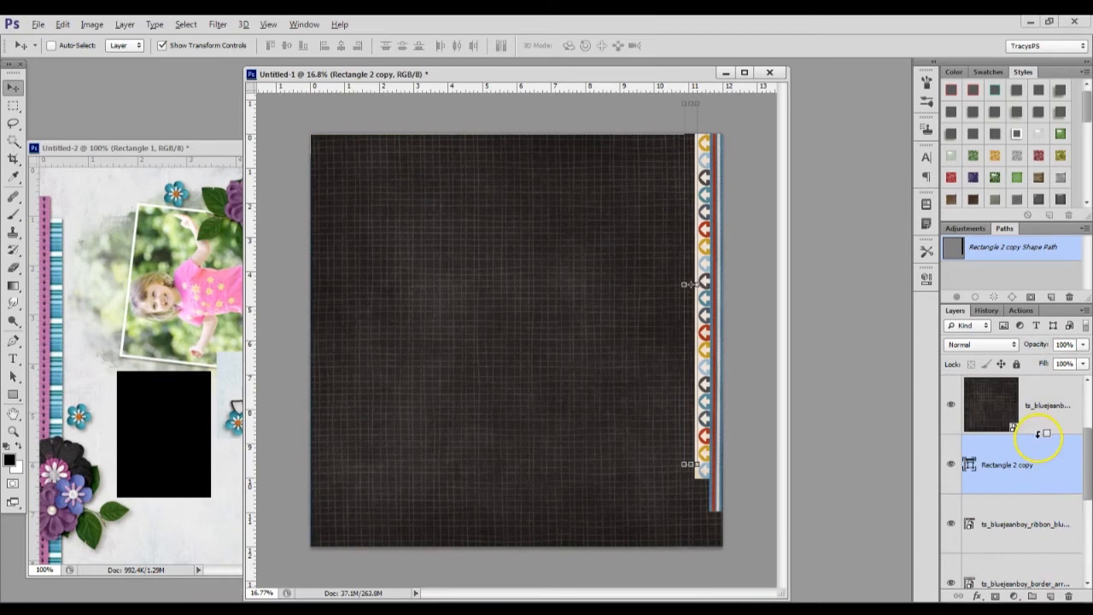
{"action": "left_click", "coordinate": [1039, 434], "text": "alt"}
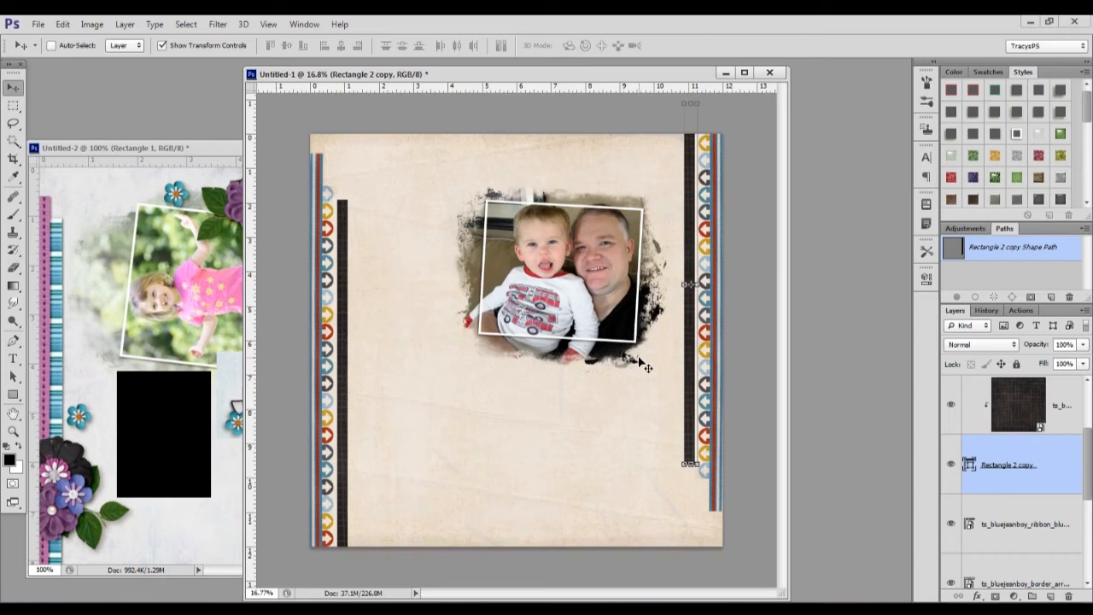
Check the template and place ts_bd_bluejeanboy_cluster3 from the kit's Clusters folder into the page layout at 100% size
{"action": "left_click", "coordinate": [182, 321]}
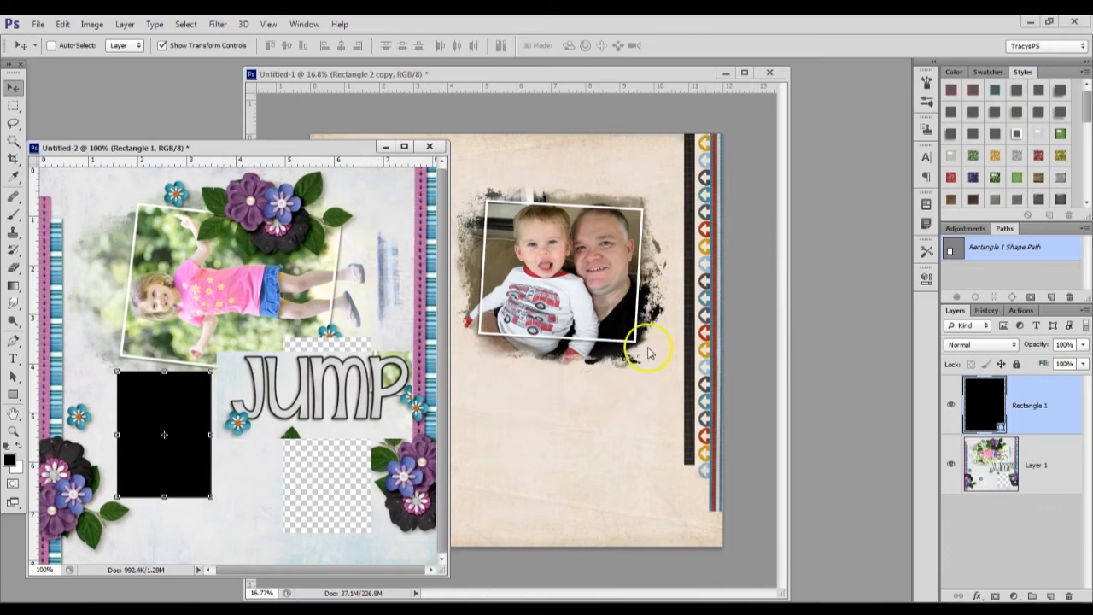
{"action": "scroll", "coordinate": [645, 314], "scroll_direction": "down", "scroll_amount": 2}
{"action": "scroll", "coordinate": [637, 314], "scroll_direction": "up", "scroll_amount": 1}
{"action": "left_click", "coordinate": [600, 320]}
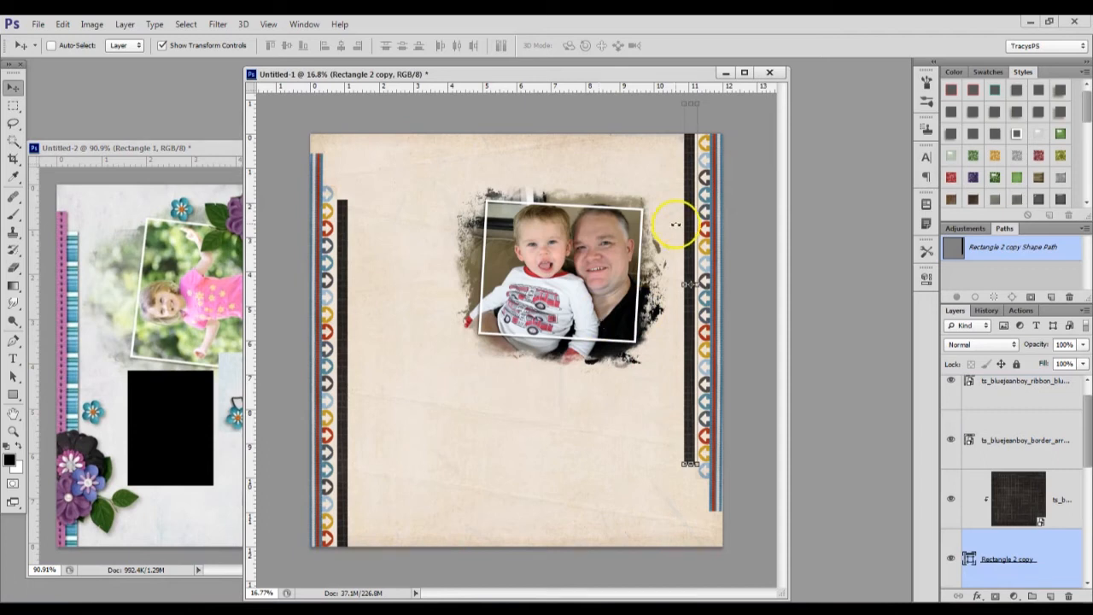
{"action": "left_click", "coordinate": [498, 609]}
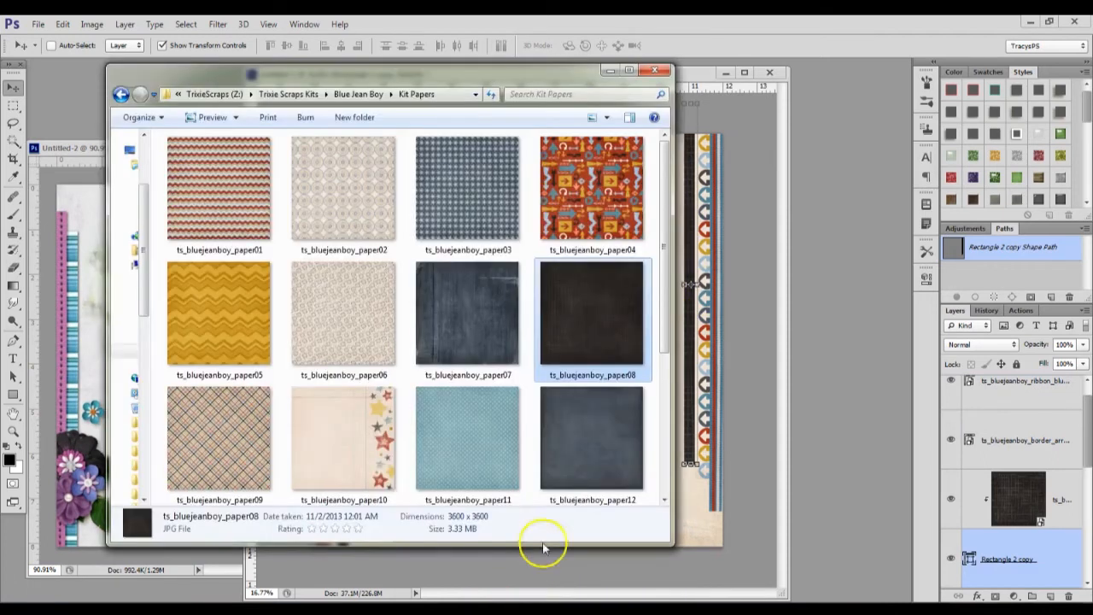
{"action": "left_click", "coordinate": [359, 93]}
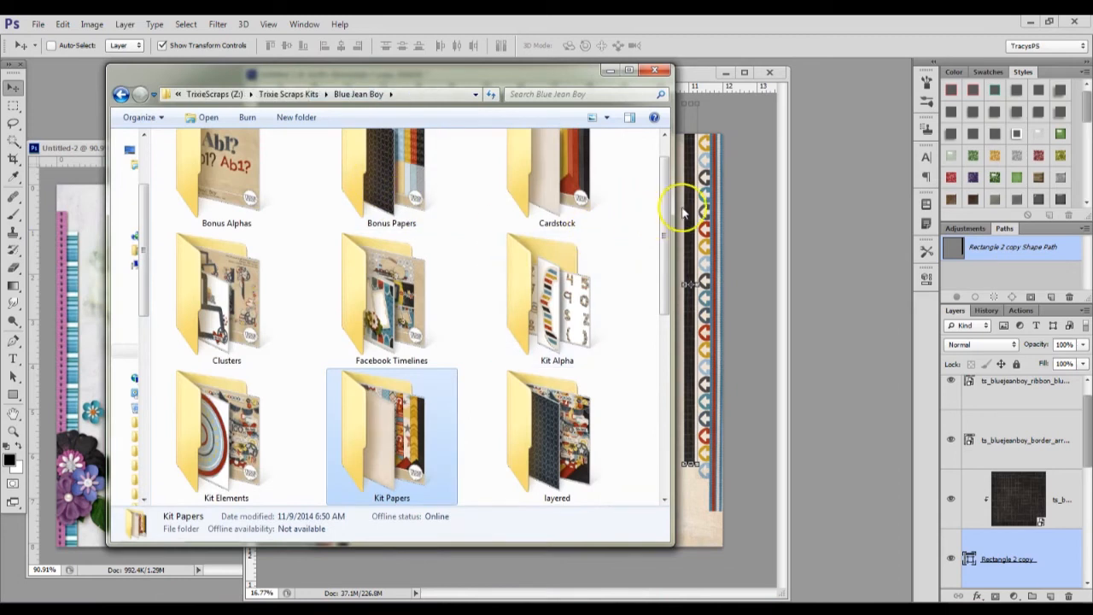
{"action": "mouse_move", "coordinate": [664, 203]}
{"action": "left_mouse_down"}
{"action": "mouse_move", "coordinate": [657, 298]}
{"action": "mouse_move", "coordinate": [654, 200]}
{"action": "left_mouse_up"}
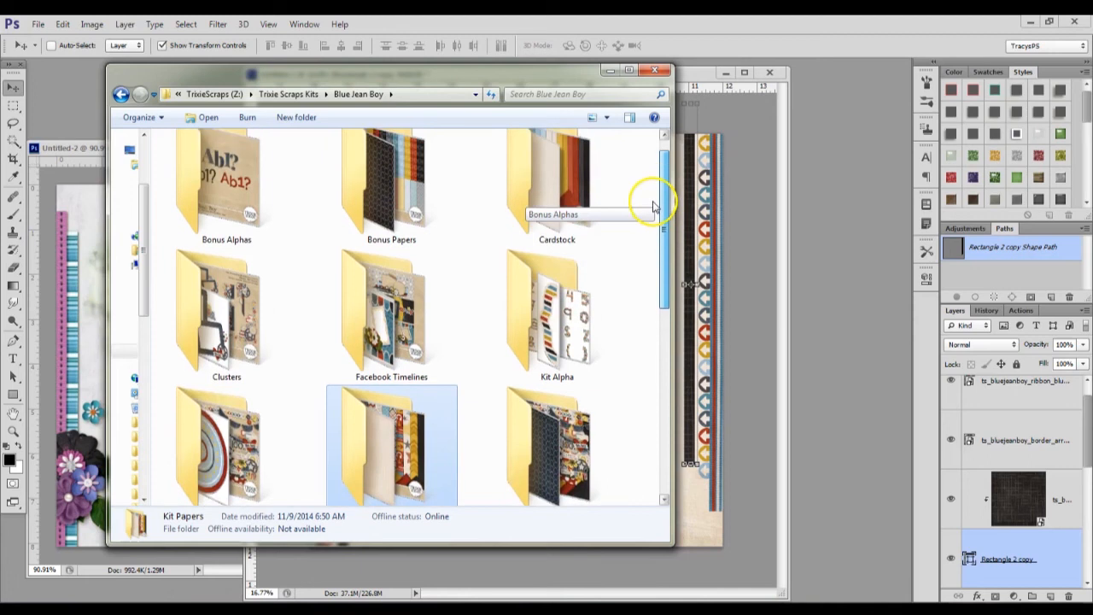
{"action": "double_click", "coordinate": [242, 306]}
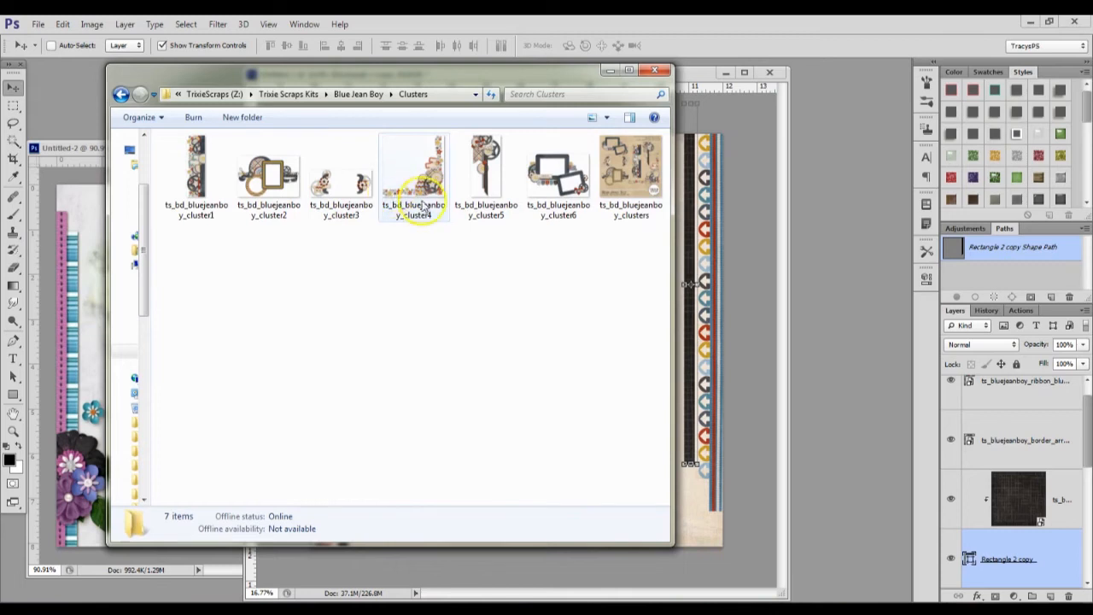
{"action": "left_click", "coordinate": [363, 192]}
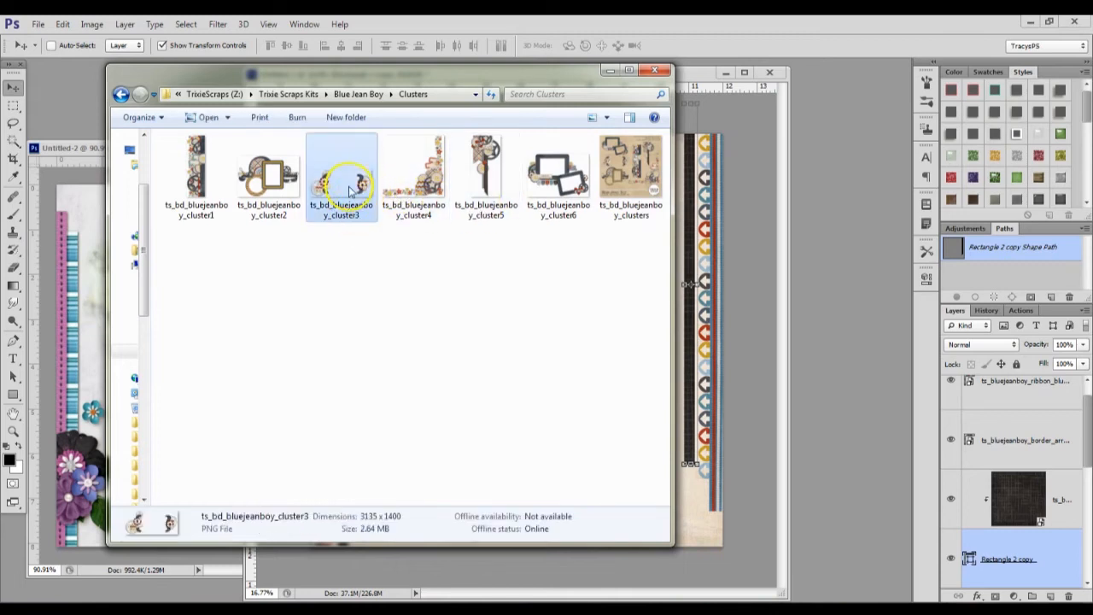
{"action": "left_click", "coordinate": [737, 308]}
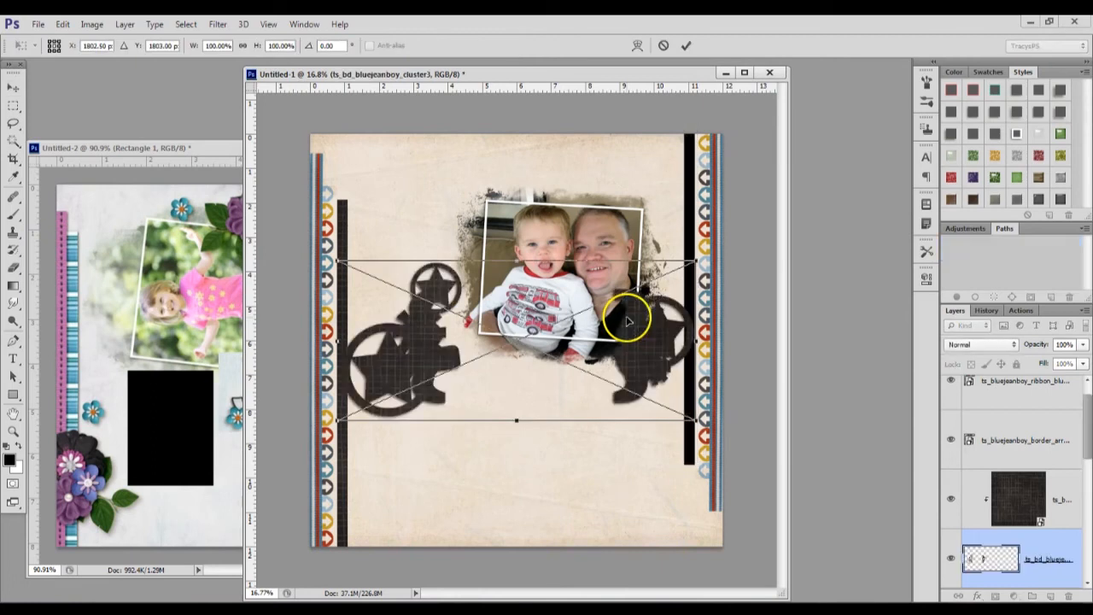
{"action": "left_click", "coordinate": [688, 47]}
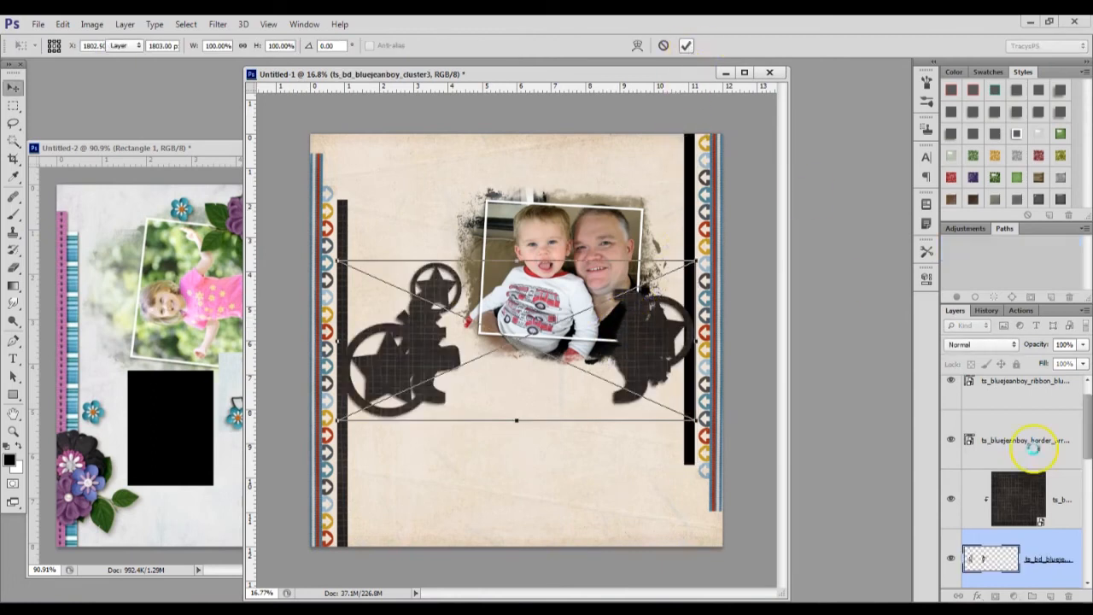
Move the cluster to the top of the layer stack and clip the dark grid paper to the page's right strip again
{"action": "left_click_drag", "start_coordinate": [1056, 548], "coordinate": [1035, 359]}
{"action": "scroll", "coordinate": [1052, 549], "scroll_direction": "down", "scroll_amount": 1}
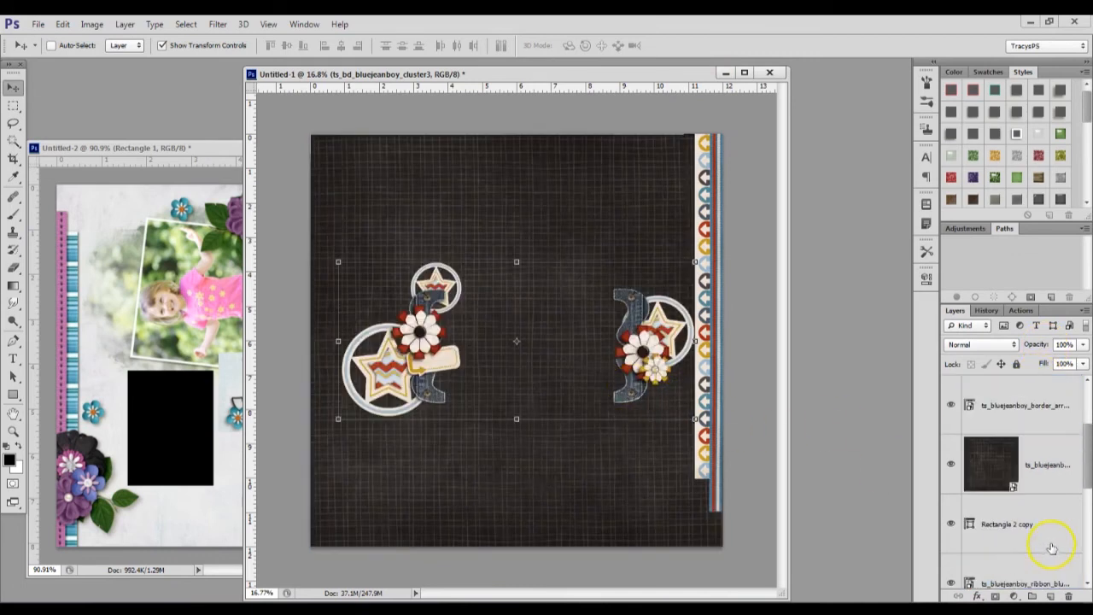
{"action": "left_click", "coordinate": [1034, 491]}
{"action": "key", "text": "ctrl+alt+g"}
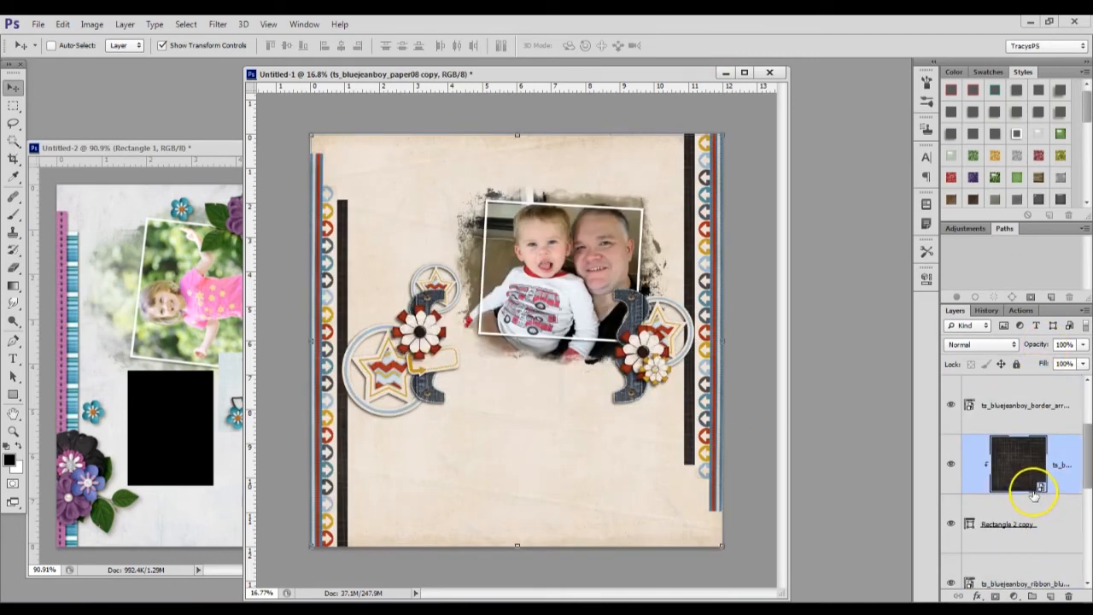
{"action": "scroll", "coordinate": [1033, 438], "scroll_direction": "up", "scroll_amount": 2}
Scale the cluster to about 53.5% and position it so its right end overlaps the photo's lower-left corner
{"action": "left_click", "coordinate": [1033, 418]}
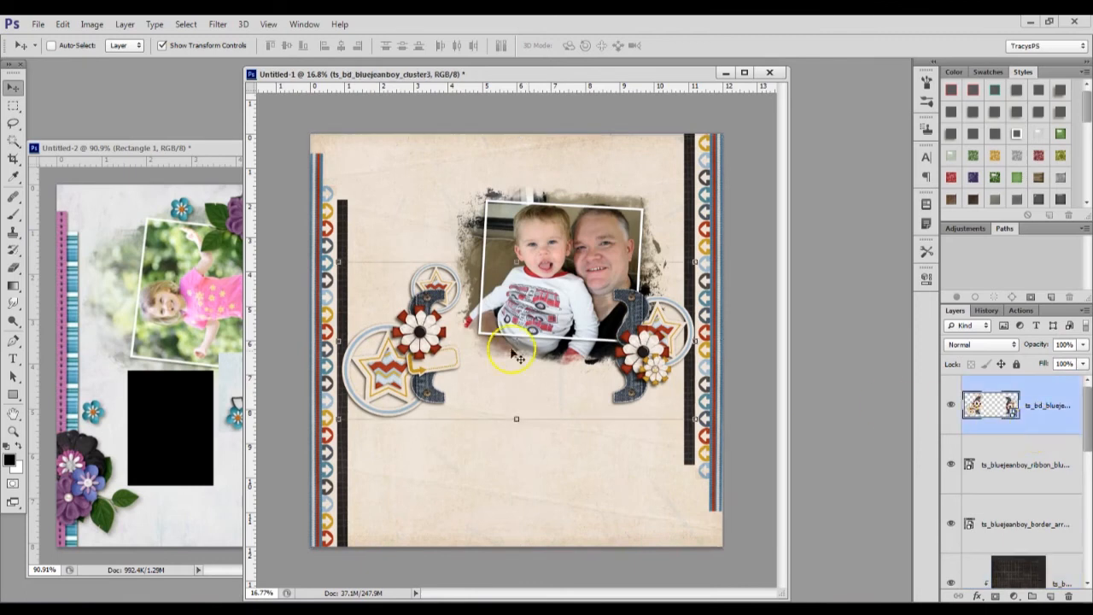
{"action": "left_click_drag", "start_coordinate": [339, 262], "coordinate": [505, 334]}
{"action": "left_click_drag", "start_coordinate": [675, 381], "coordinate": [679, 374]}
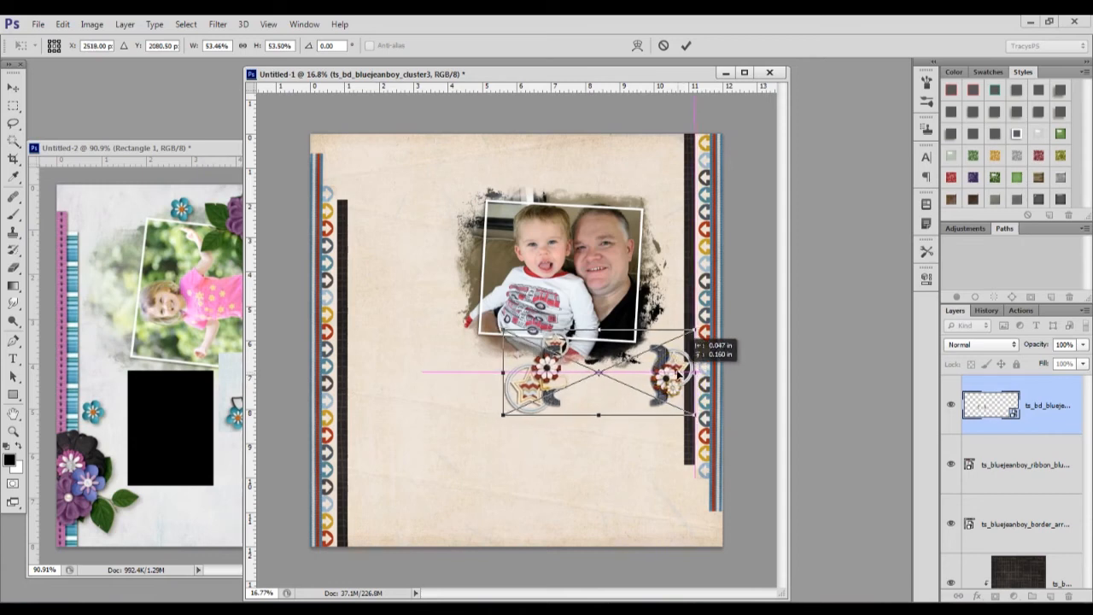
{"action": "left_click", "coordinate": [685, 46]}
{"action": "left_click_drag", "start_coordinate": [648, 376], "coordinate": [503, 343]}
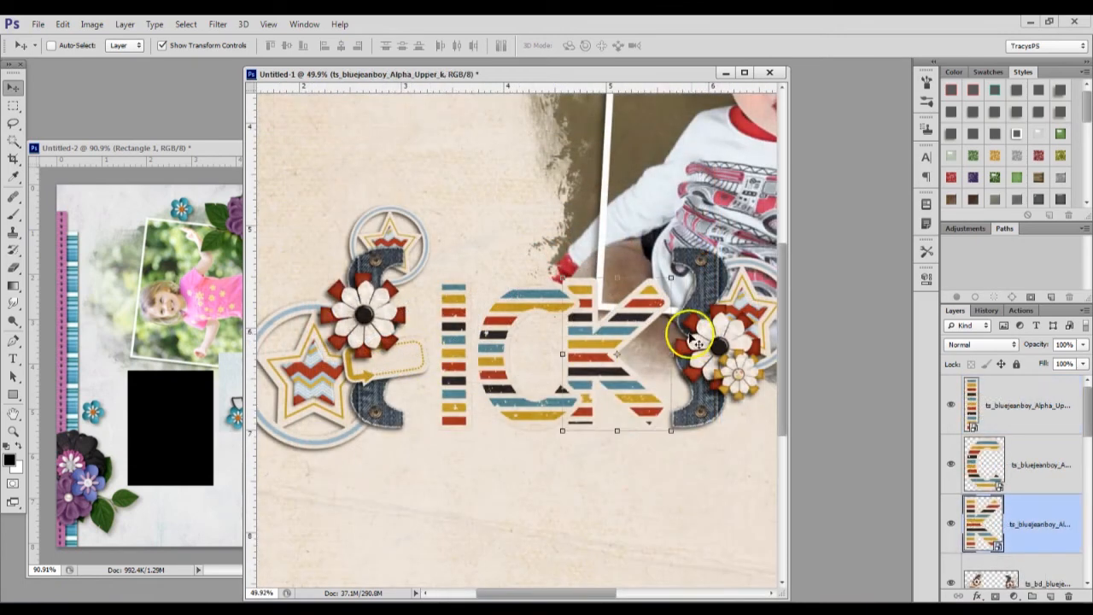
Tighten the title's spacing by shifting the striped letters C and I closer to the K inside the denim brackets
{"action": "left_click", "coordinate": [515, 376], "text": "ctrl"}
{"action": "left_click_drag", "start_coordinate": [544, 340], "coordinate": [539, 340]}
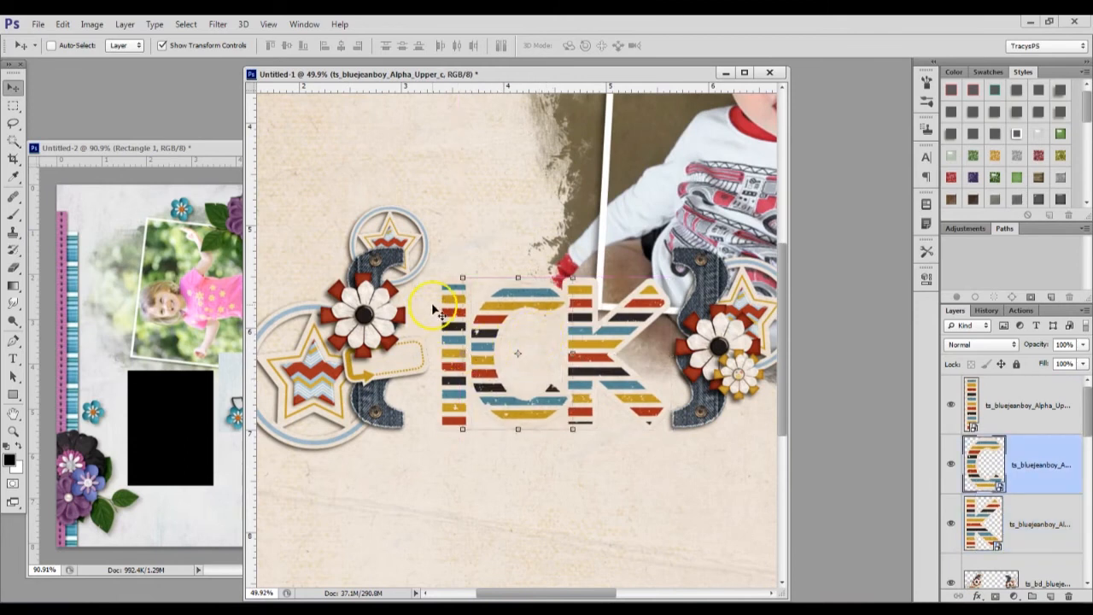
{"action": "key", "text": "ctrl+t"}
{"action": "left_click", "coordinate": [690, 44]}
{"action": "left_click", "coordinate": [1007, 427]}
{"action": "left_click_drag", "start_coordinate": [529, 470], "coordinate": [520, 468]}
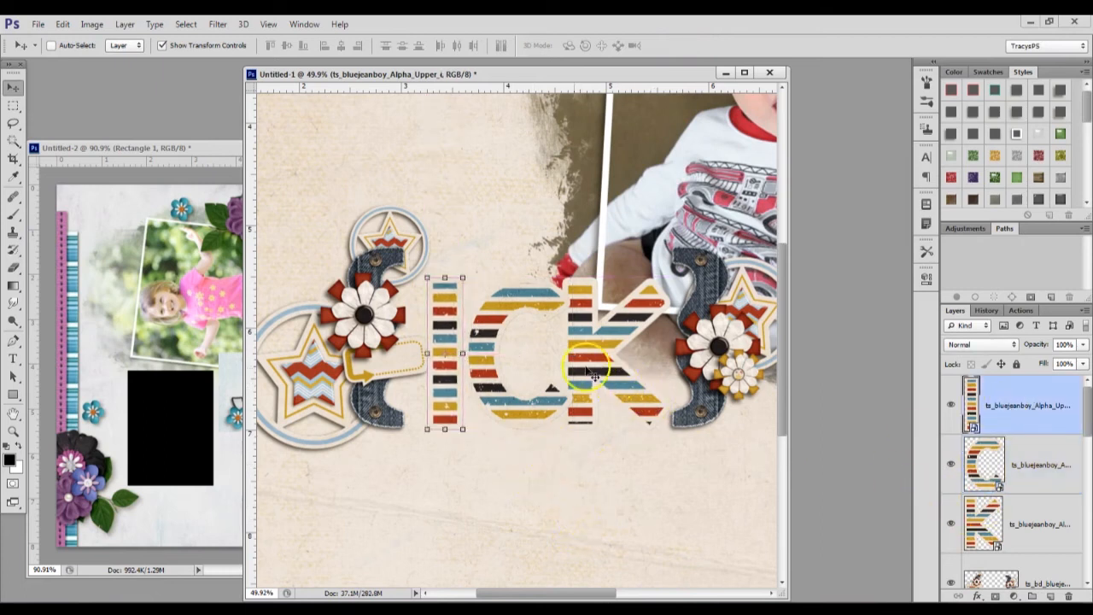
{"action": "scroll", "coordinate": [535, 418], "scroll_direction": "down", "scroll_amount": 5}
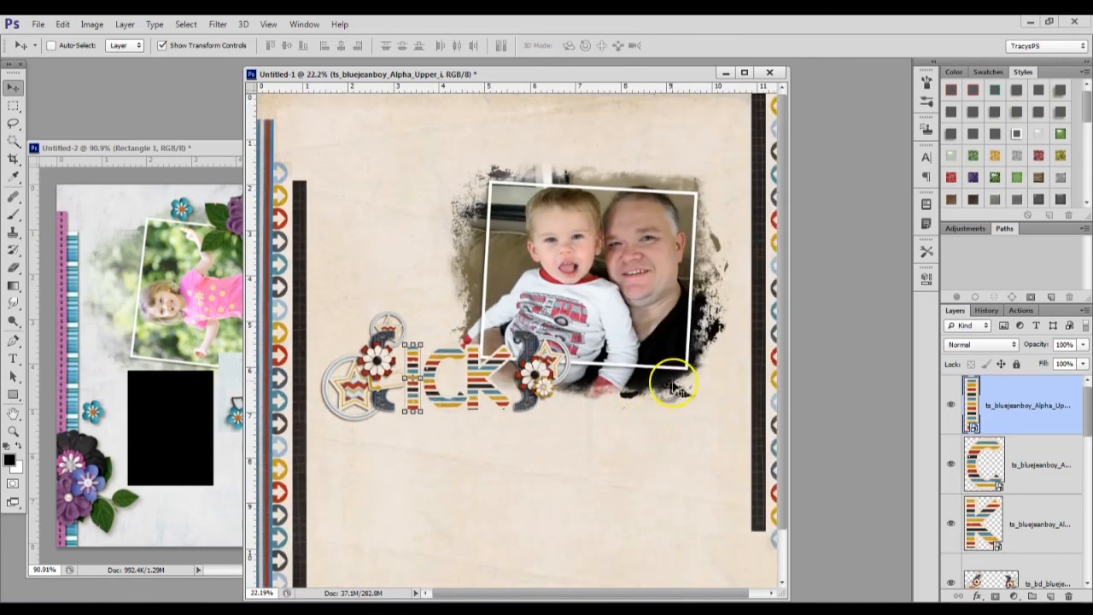
Place the arrows brad, twig, flower_navy_white and flower_black_strings from the Kit Elements folder, with the navy-white flower at the page's upper-right corner
{"action": "key", "text": "ctrl+o"}
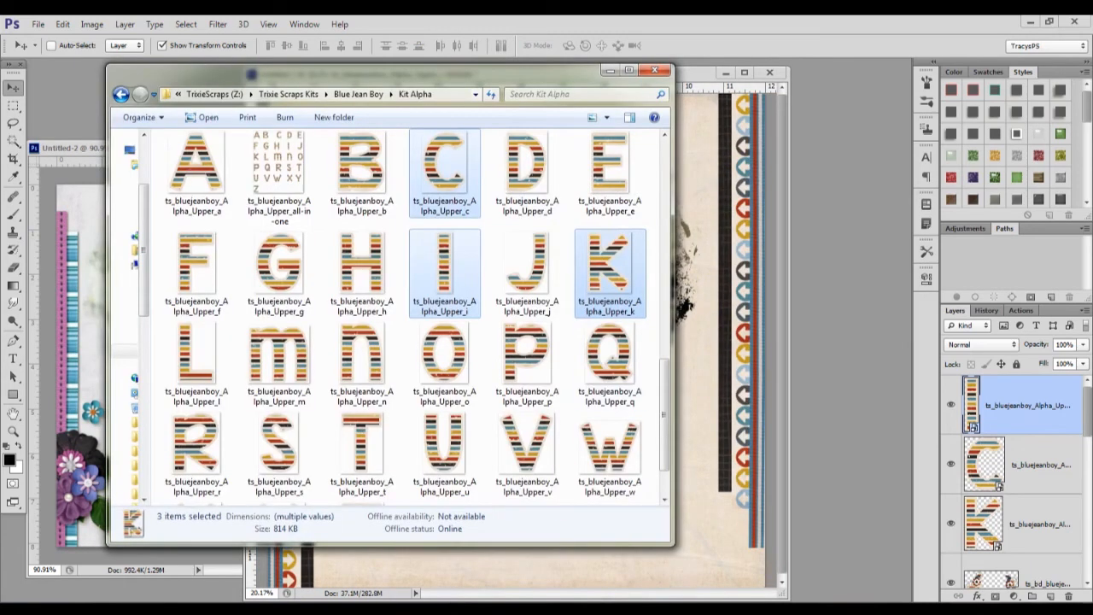
{"action": "left_click", "coordinate": [359, 94]}
{"action": "scroll", "coordinate": [465, 350], "scroll_direction": "down", "scroll_amount": 5}
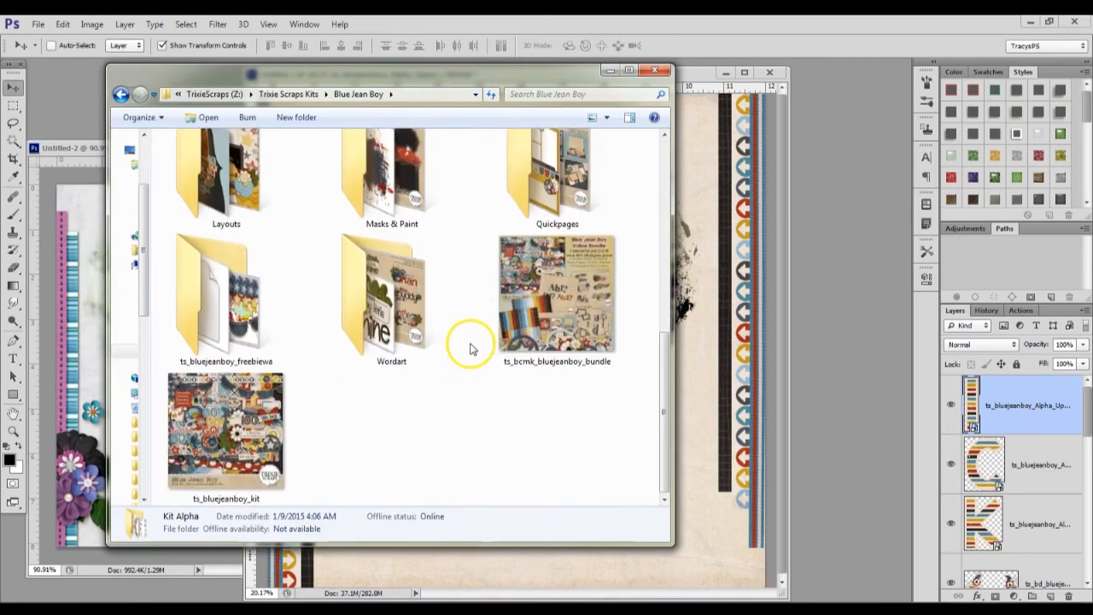
{"action": "scroll", "coordinate": [457, 341], "scroll_direction": "up", "scroll_amount": 5}
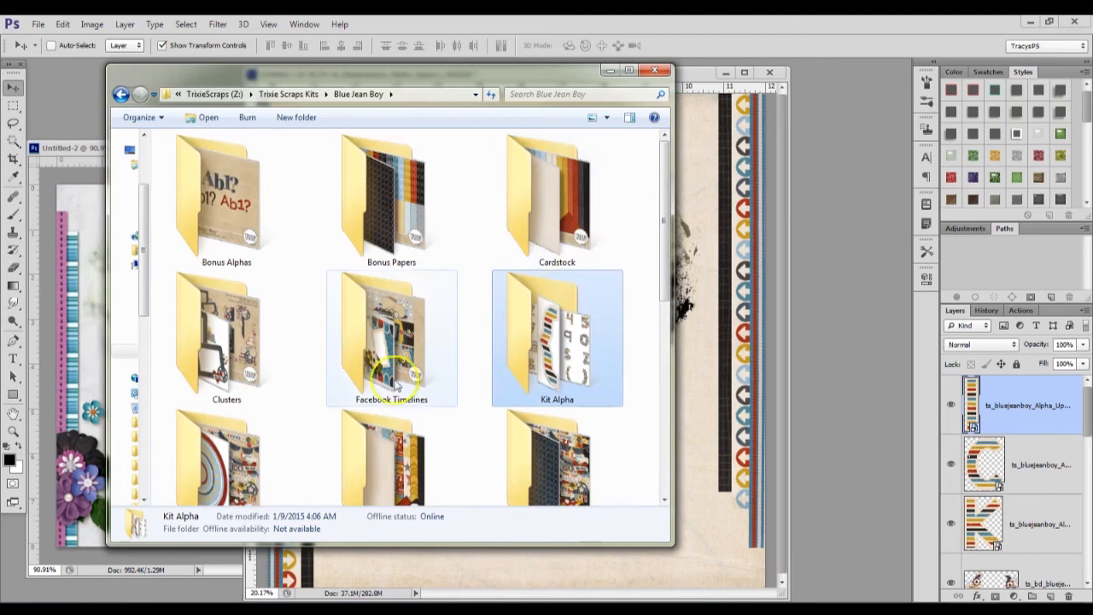
{"action": "scroll", "coordinate": [562, 267], "scroll_direction": "down", "scroll_amount": 1}
{"action": "double_click", "coordinate": [239, 324]}
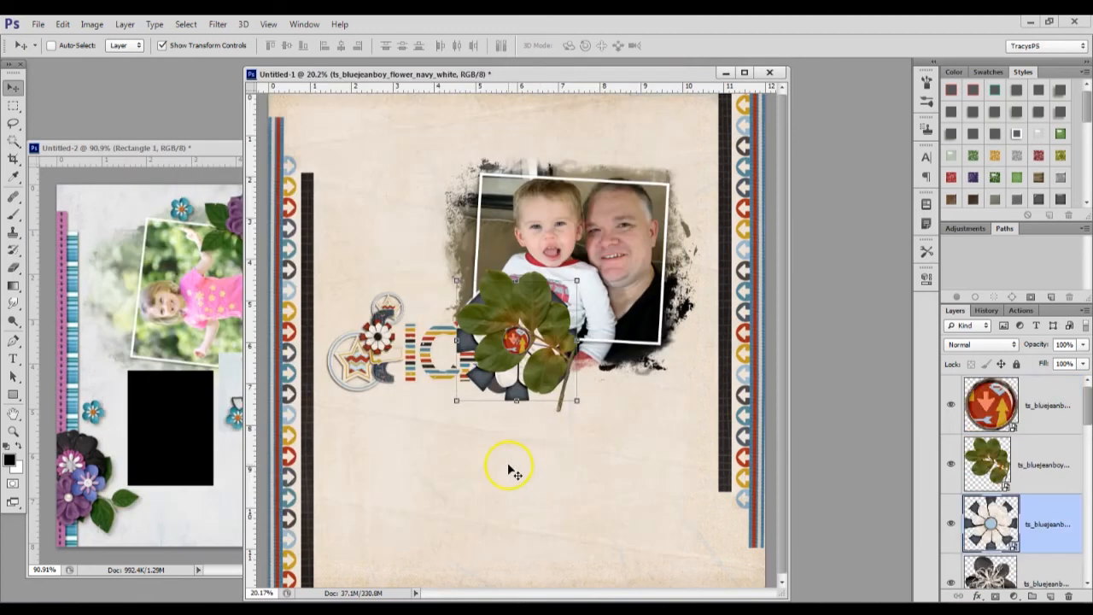
{"action": "left_click_drag", "start_coordinate": [556, 392], "coordinate": [725, 297]}
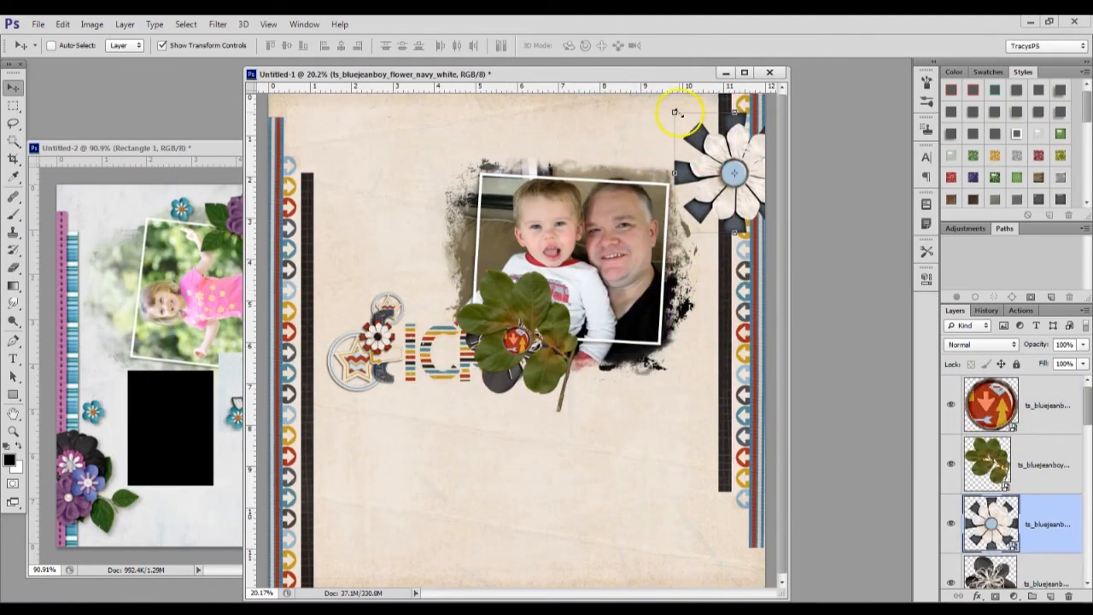
Move the twig layer beneath the navy-white flower and gather the twig and black string flower around it in the upper-right corner
{"action": "left_click_drag", "start_coordinate": [1045, 443], "coordinate": [990, 554]}
{"action": "left_click_drag", "start_coordinate": [553, 352], "coordinate": [735, 178]}
{"action": "scroll", "coordinate": [1025, 555], "scroll_direction": "down", "scroll_amount": 1}
{"action": "left_click", "coordinate": [1024, 551]}
{"action": "left_click_drag", "start_coordinate": [484, 427], "coordinate": [677, 285]}
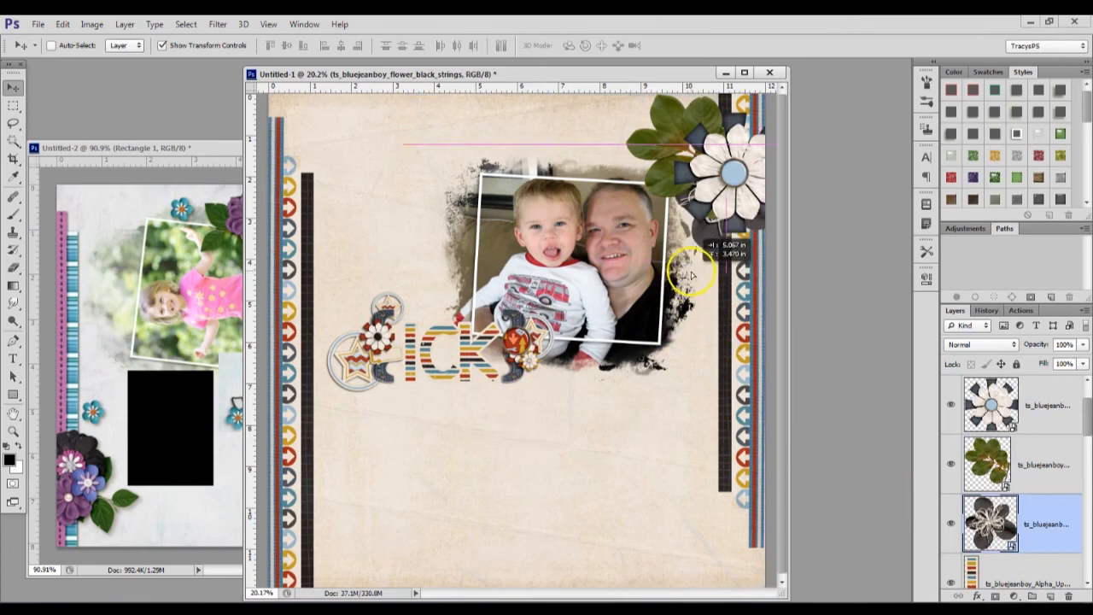
Bring the black string flower in front of the navy-white flower and move the arrows brad off the title to below the photo
{"action": "left_click_drag", "start_coordinate": [1056, 519], "coordinate": [1054, 376]}
{"action": "left_click_drag", "start_coordinate": [720, 198], "coordinate": [728, 213]}
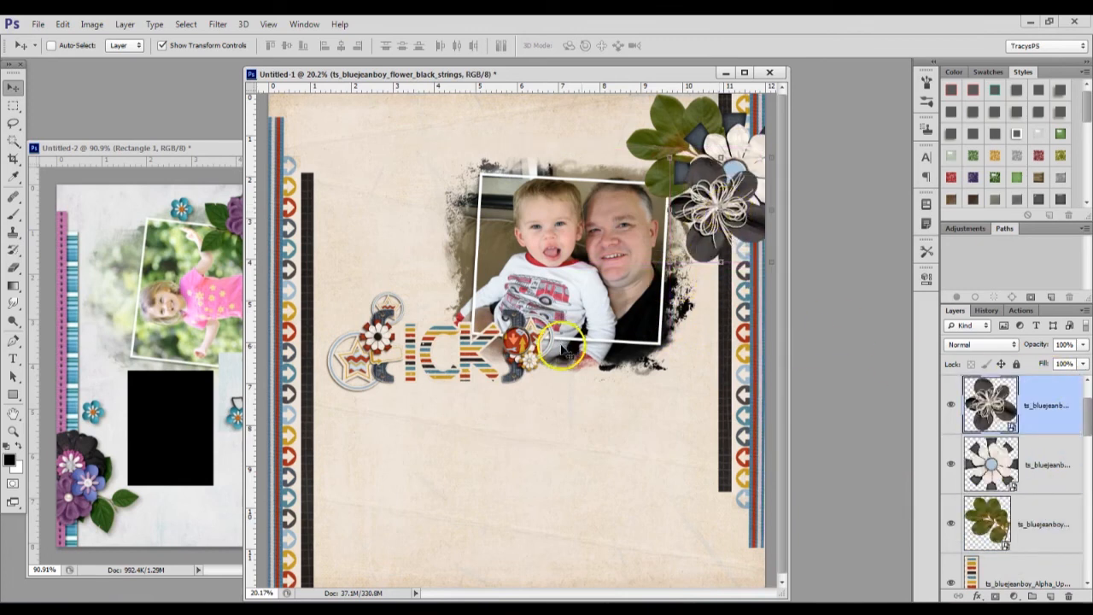
{"action": "left_click", "coordinate": [517, 343], "text": "ctrl"}
{"action": "left_click_drag", "start_coordinate": [553, 419], "coordinate": [649, 393]}
Scale down the two flowers and the twig together and reposition them over the upper part of the right border
{"action": "left_click", "coordinate": [1065, 480]}
{"action": "scroll", "coordinate": [1065, 482], "scroll_direction": "down", "scroll_amount": 2}
{"action": "left_click", "coordinate": [1046, 466], "text": "shift"}
{"action": "scroll", "coordinate": [622, 109], "scroll_direction": "down", "scroll_amount": 1}
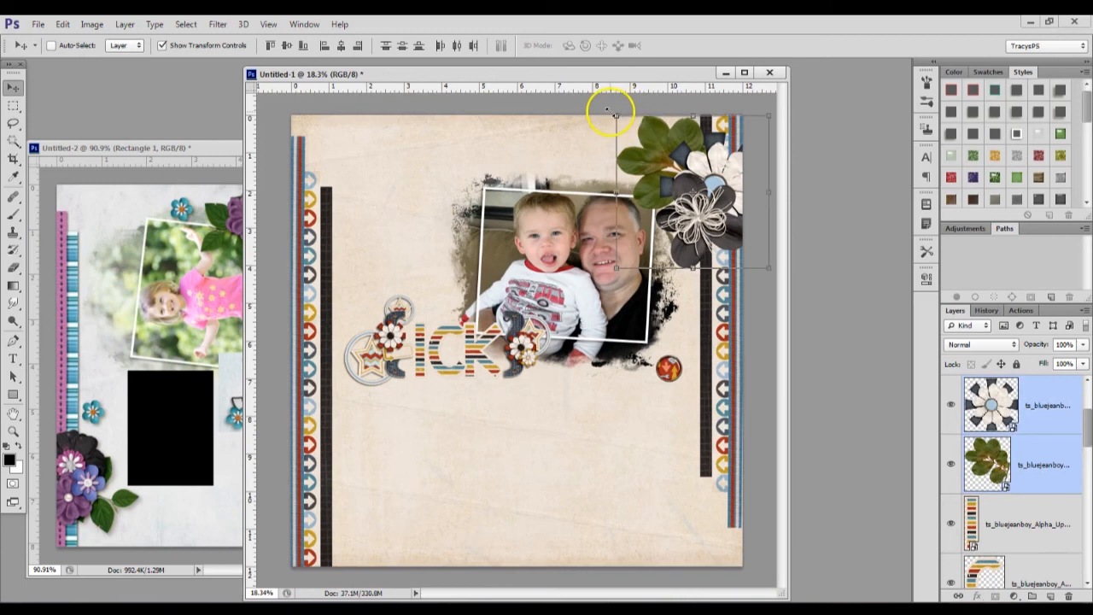
{"action": "key", "text": "ctrl+t"}
{"action": "left_click_drag", "start_coordinate": [615, 115], "coordinate": [663, 159]}
{"action": "left_click_drag", "start_coordinate": [723, 204], "coordinate": [710, 182]}
{"action": "left_click", "coordinate": [686, 46]}
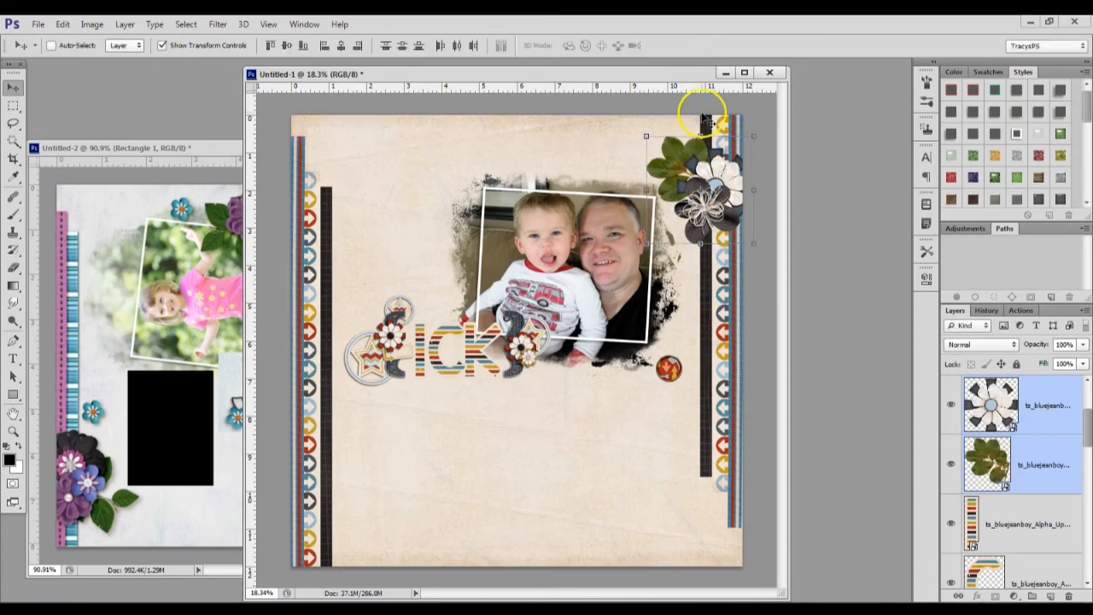
Scale down only the navy-white flower and the twig, leaving the black string flower out of the transform
{"action": "left_click", "coordinate": [1040, 440]}
{"action": "left_click", "coordinate": [1034, 418], "text": "shift"}
{"action": "key", "text": "ctrl+t"}
{"action": "left_click_drag", "start_coordinate": [647, 135], "coordinate": [664, 152]}
{"action": "left_click", "coordinate": [688, 47]}
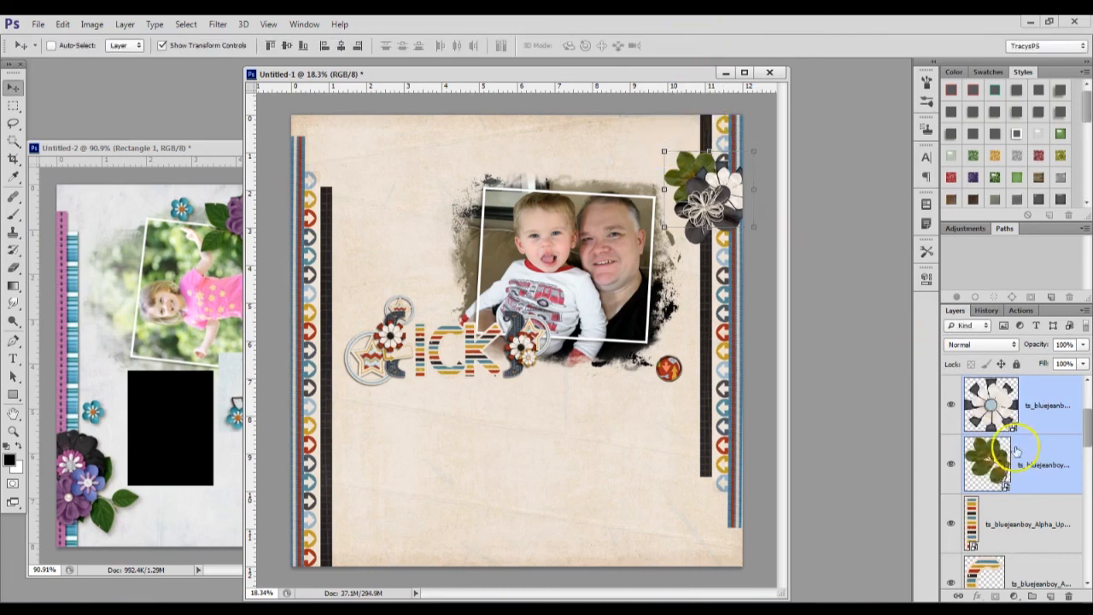
Readjust the flowers in the corner cluster and place the arrows brad at the lower edge of the black string flower
{"action": "left_click", "coordinate": [1037, 453]}
{"action": "key", "text": "ctrl+t"}
{"action": "left_click_drag", "start_coordinate": [742, 172], "coordinate": [718, 166]}
{"action": "left_click", "coordinate": [686, 46]}
{"action": "left_click", "coordinate": [681, 374], "text": "ctrl"}
{"action": "left_click_drag", "start_coordinate": [690, 434], "coordinate": [743, 288]}
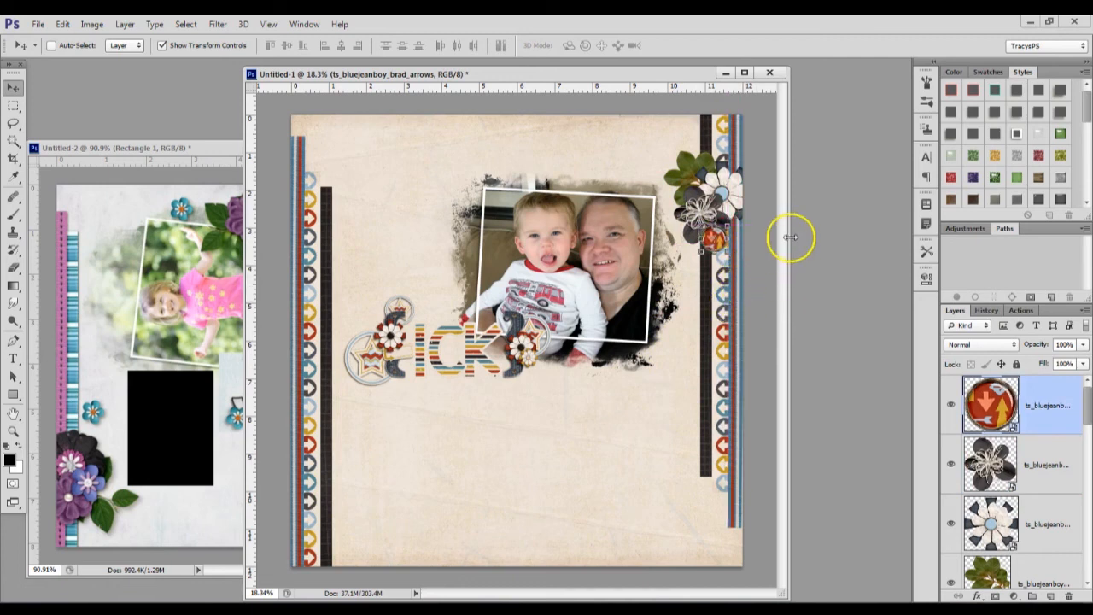
Rotate the twig by about 9.7° and tuck it behind the flowers in the corner cluster
{"action": "left_click", "coordinate": [686, 153], "text": "ctrl"}
{"action": "left_click", "coordinate": [683, 159], "text": "ctrl"}
{"action": "left_click_drag", "start_coordinate": [673, 149], "coordinate": [702, 162]}
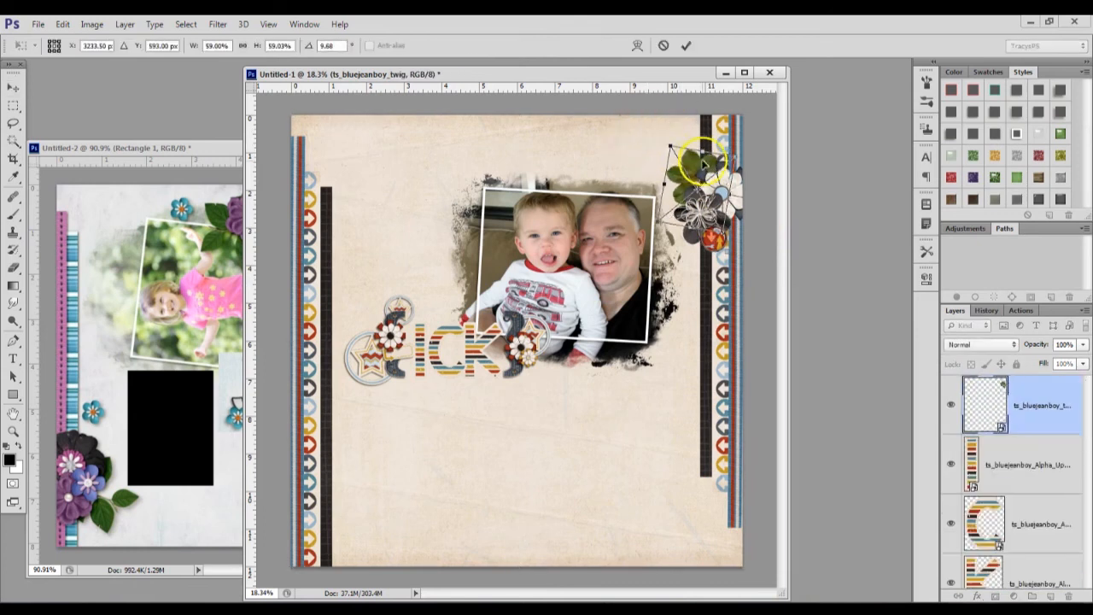
{"action": "left_click", "coordinate": [685, 45]}
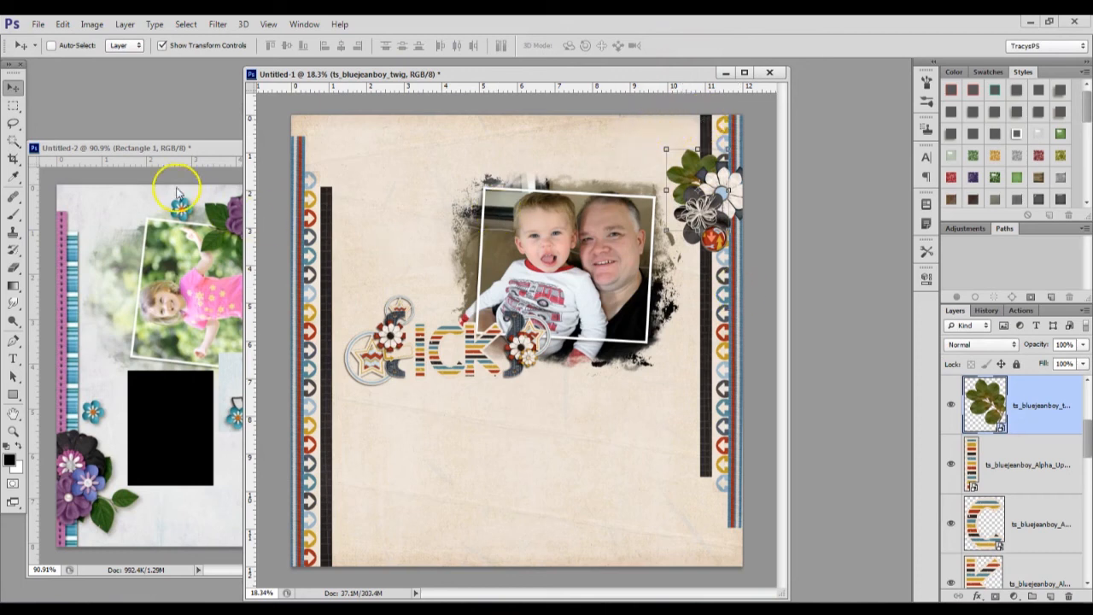
{"action": "left_click", "coordinate": [177, 194]}
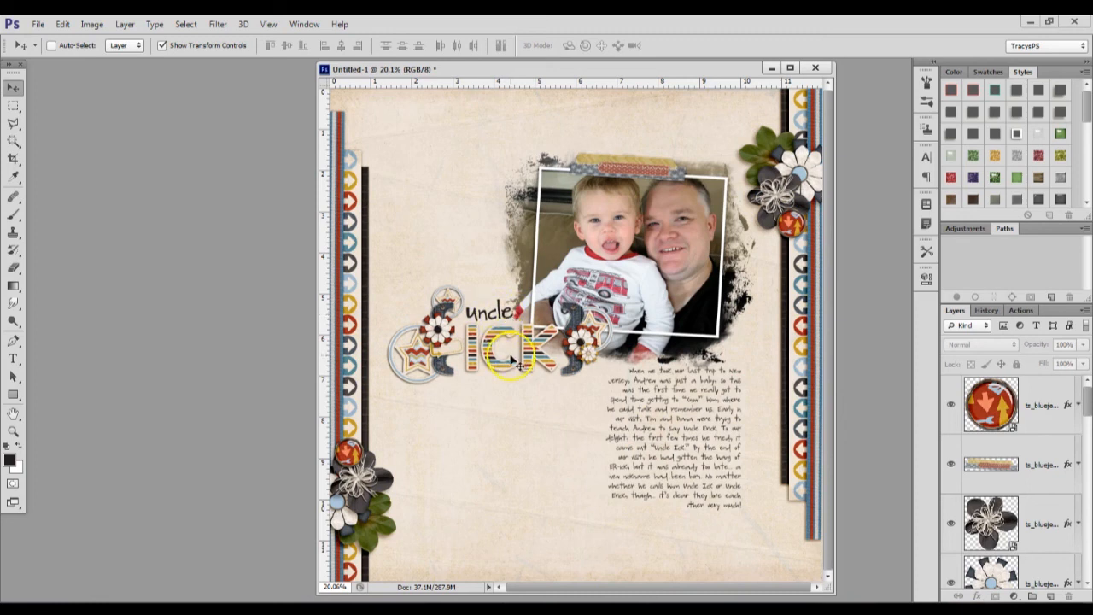
Check the font settings of the "uncle" text layer above the letter title
{"action": "left_click", "coordinate": [496, 314], "text": "ctrl"}
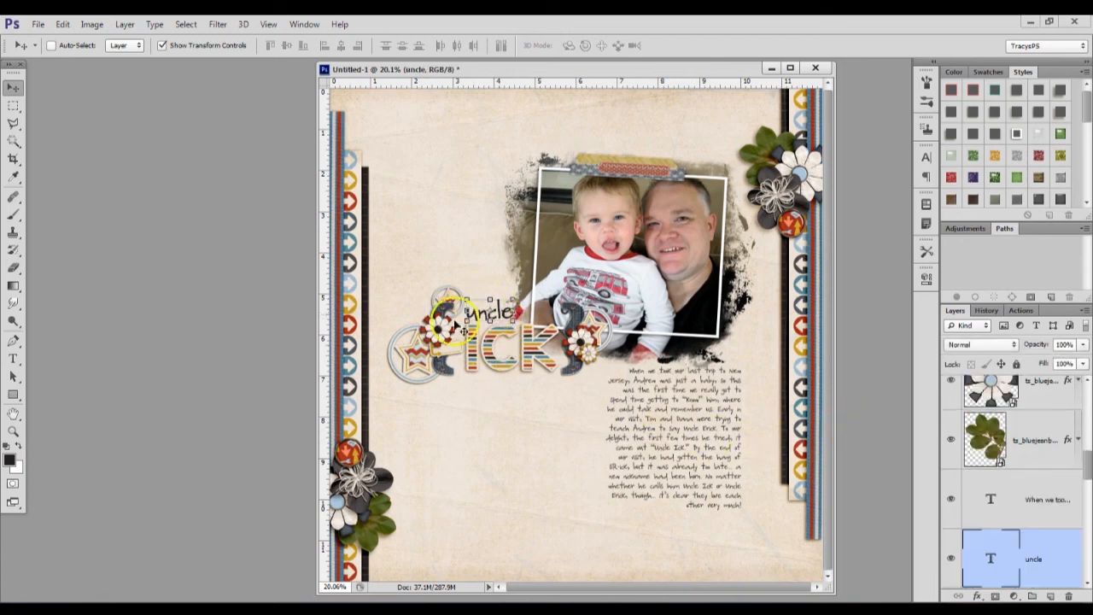
{"action": "left_click", "coordinate": [12, 360]}
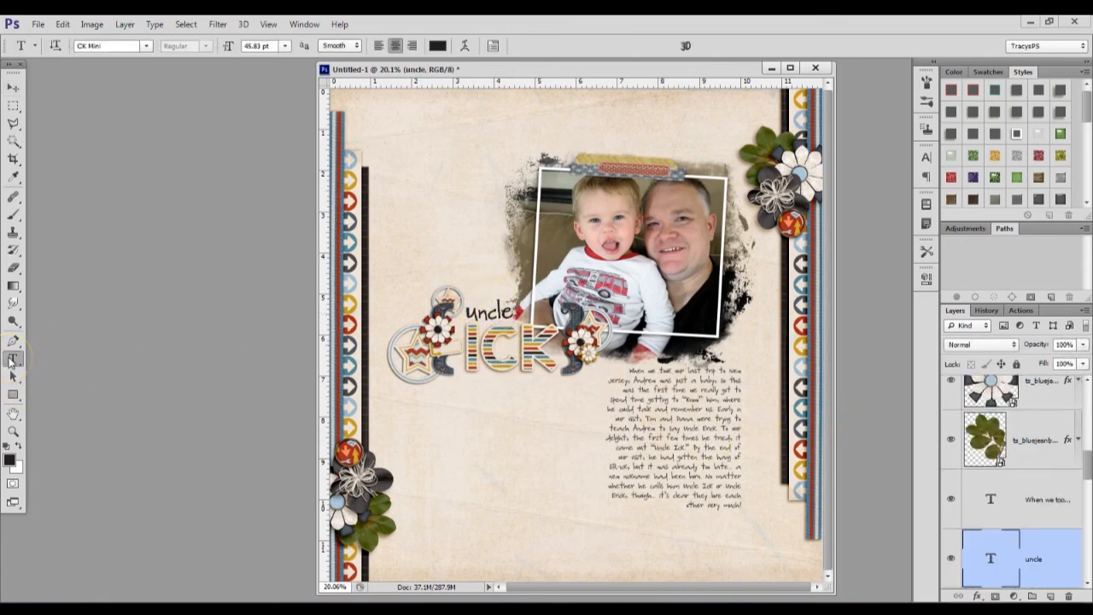
{"action": "left_click", "coordinate": [12, 88]}
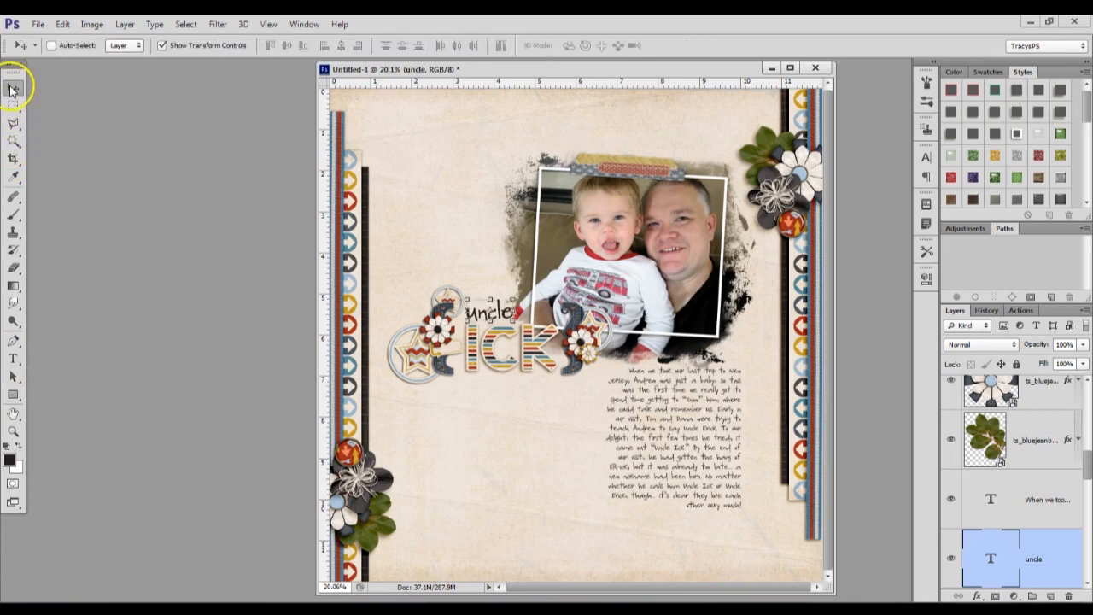